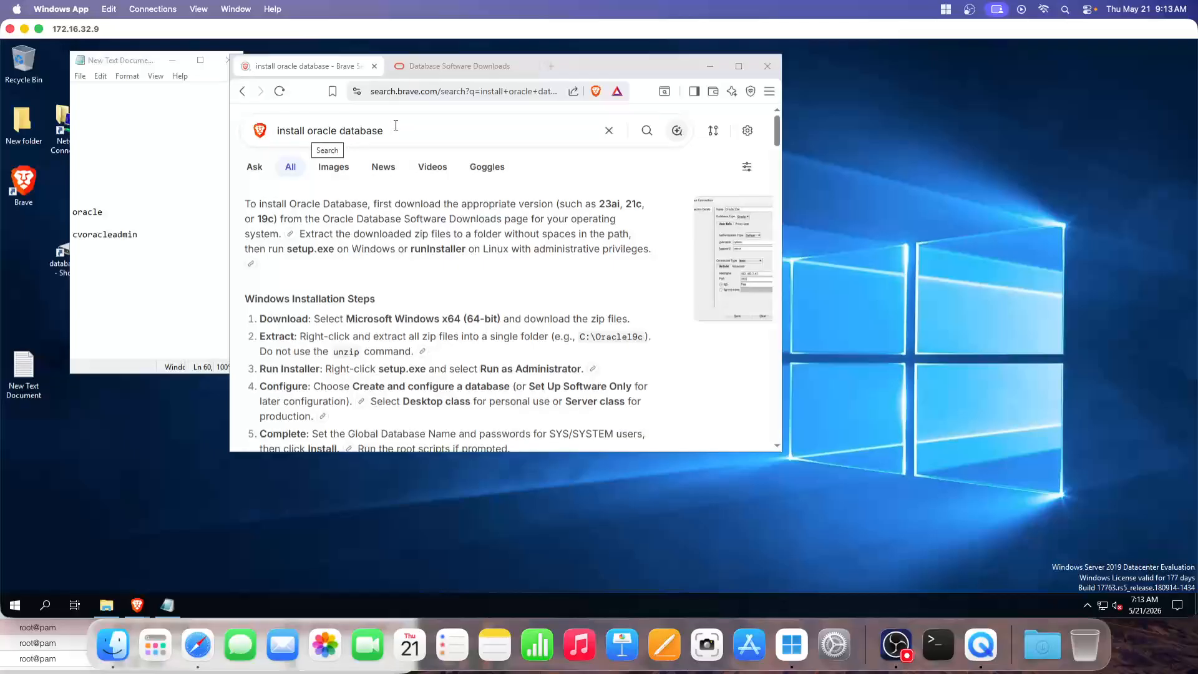
Switch Brave to the Oracle Database Software Downloads tab
click(436, 65)
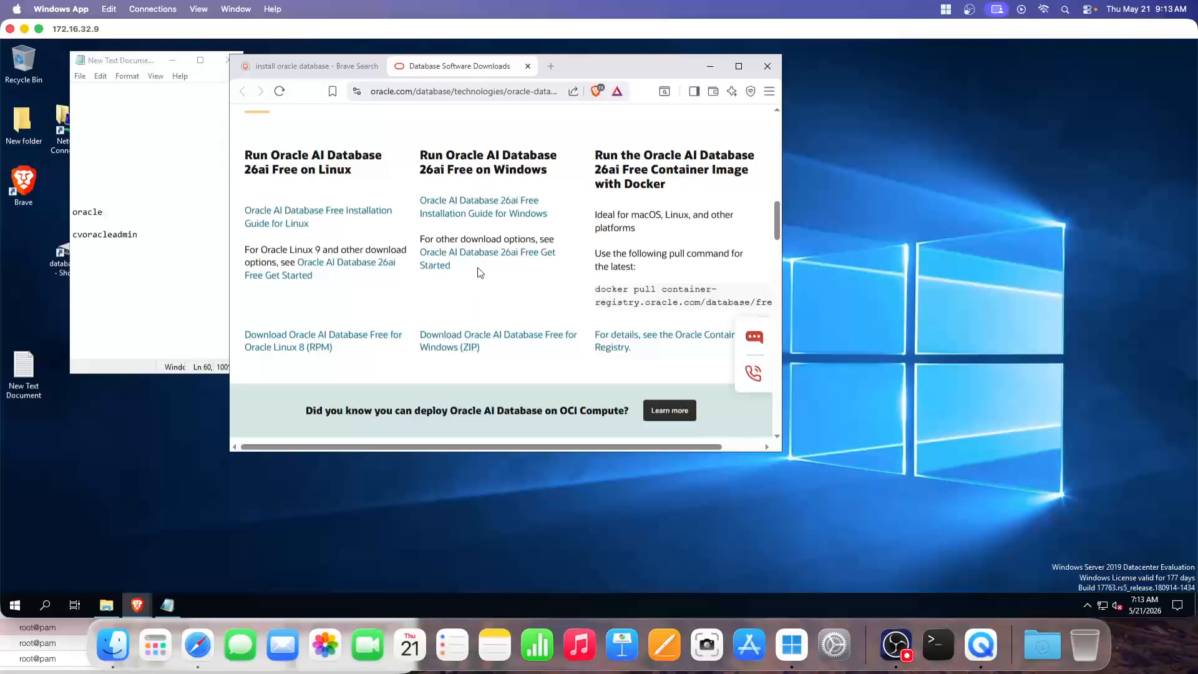
scroll(481, 273, up, 8)
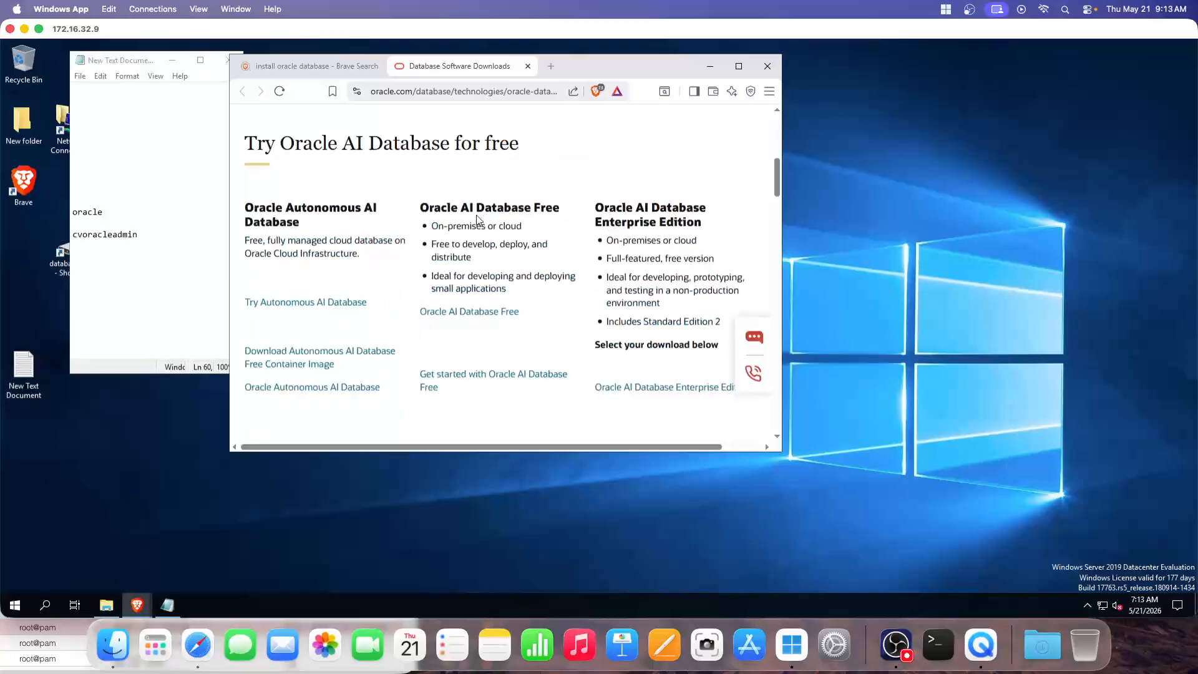
scroll(478, 219, down, 2)
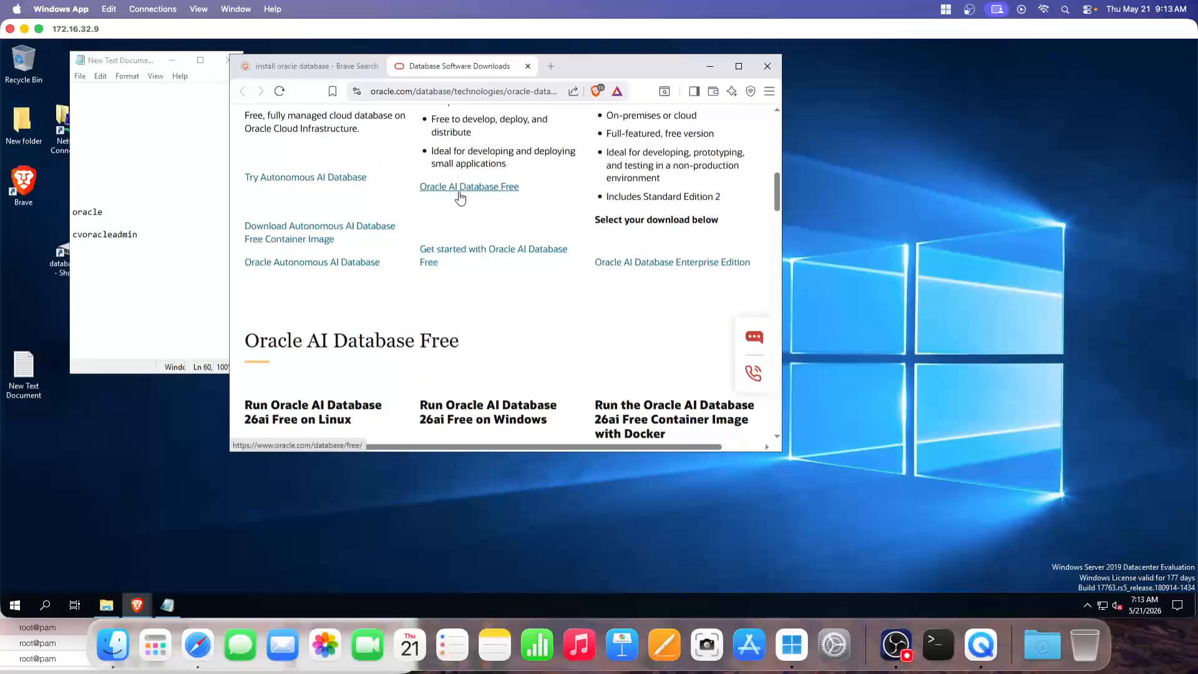
scroll(465, 269, down, 6)
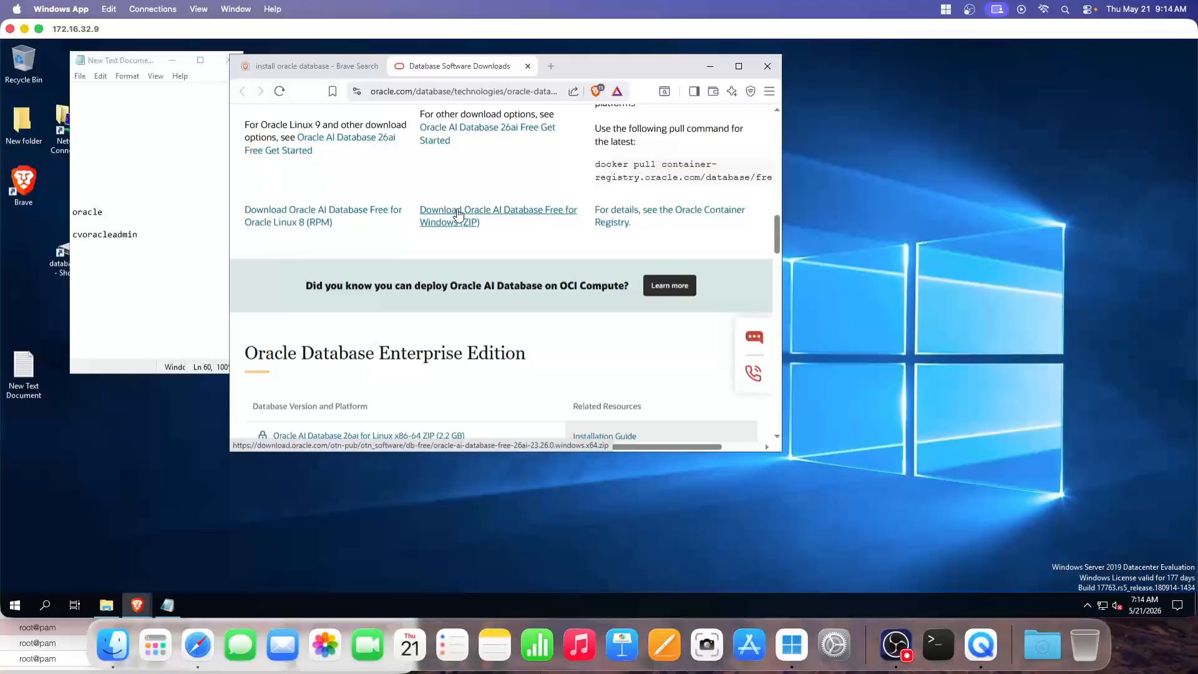
Open the extracted oracle-ai-database-free folder and run setup as administrator
click(117, 602)
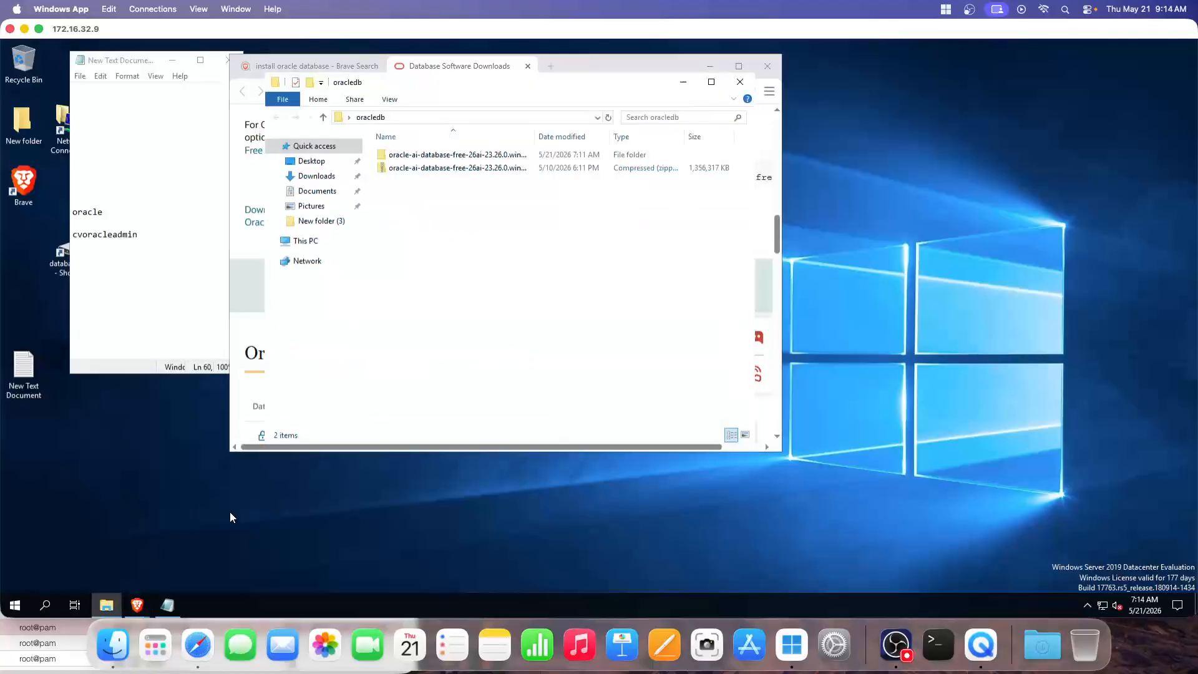
double_click(533, 139)
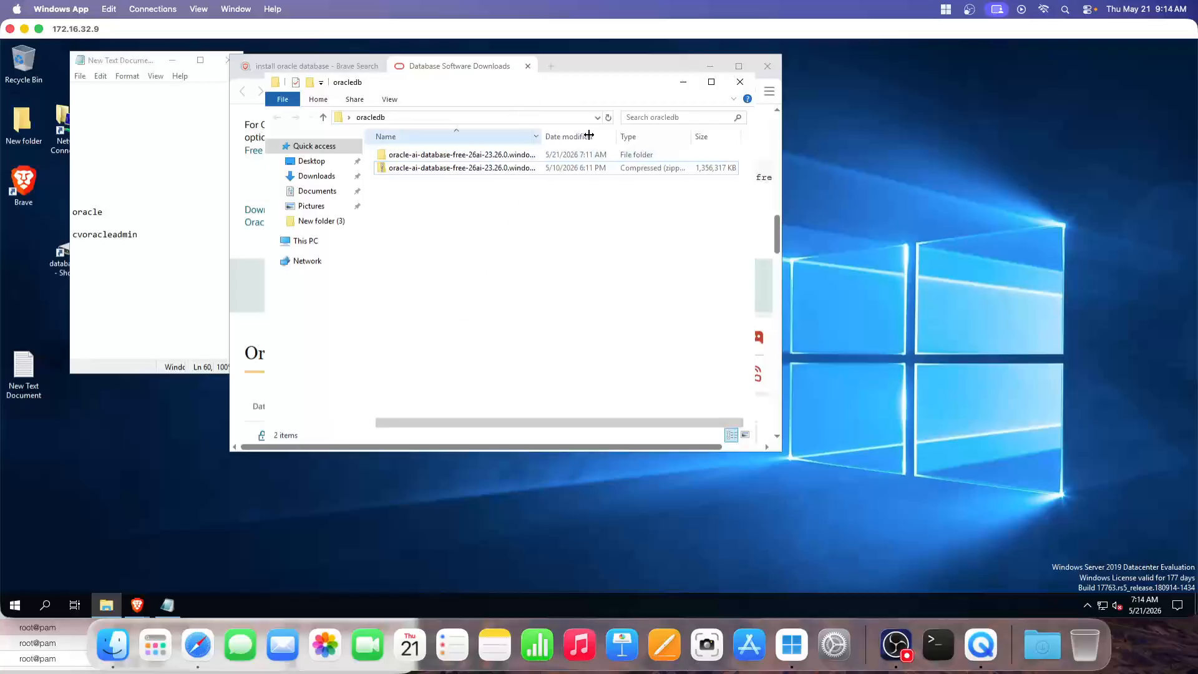
double_click(440, 156)
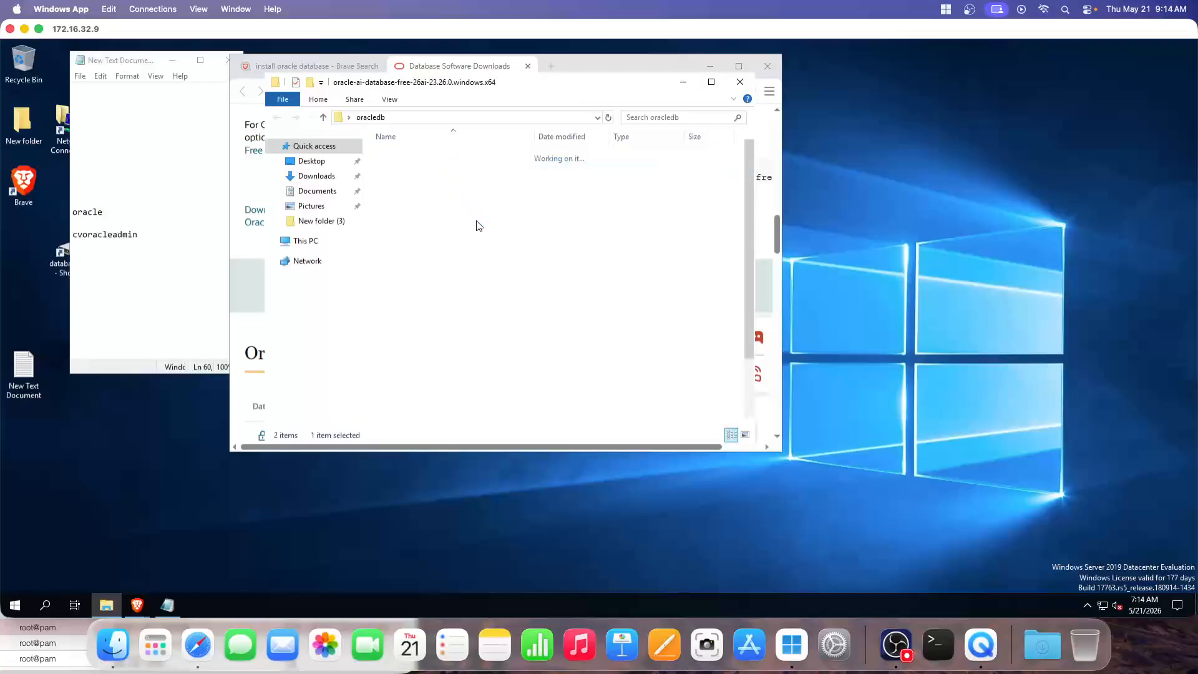
scroll(456, 262, down, 2)
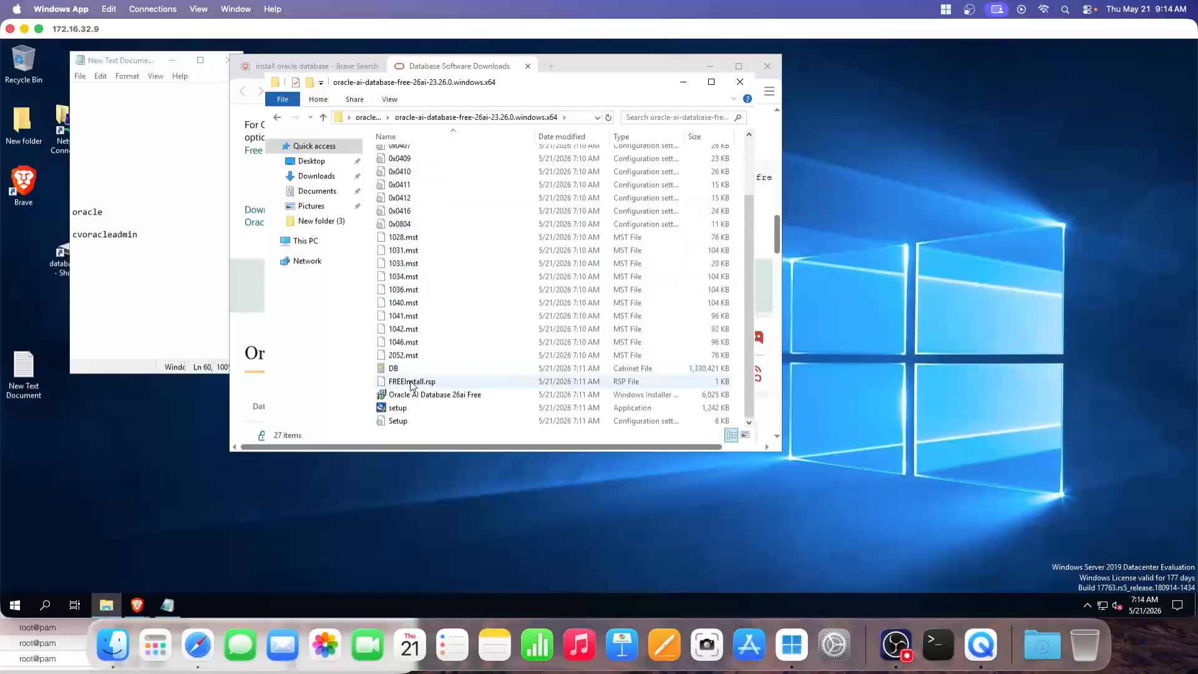
right_click(398, 407)
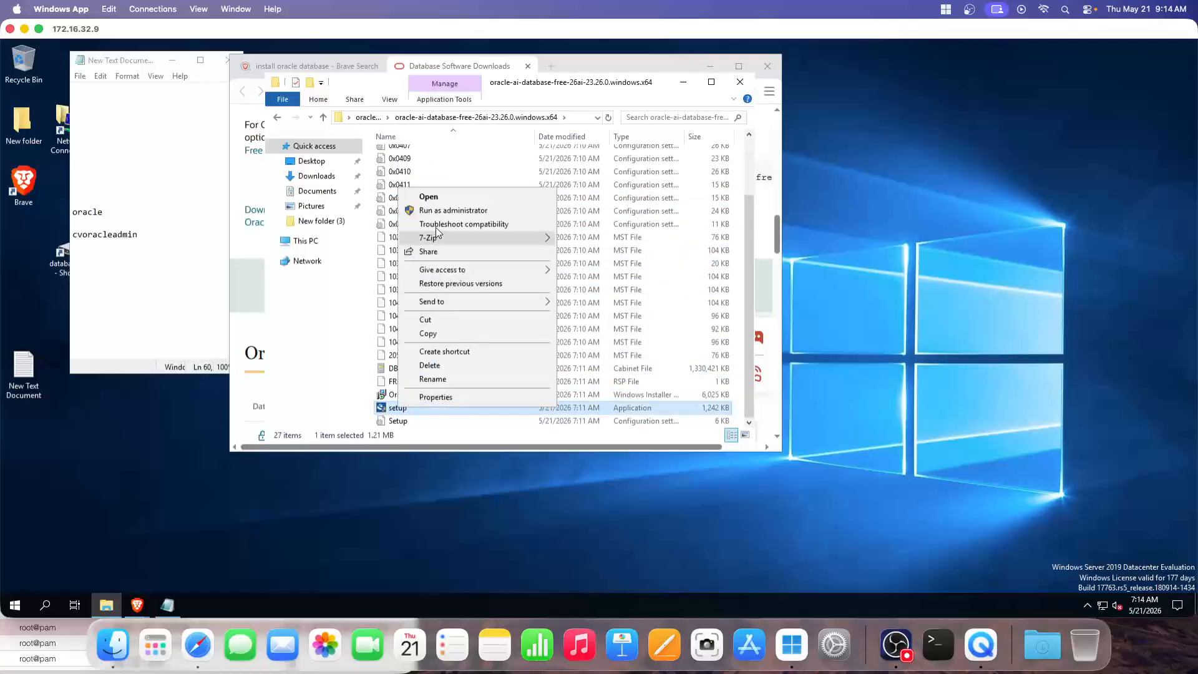
click(436, 211)
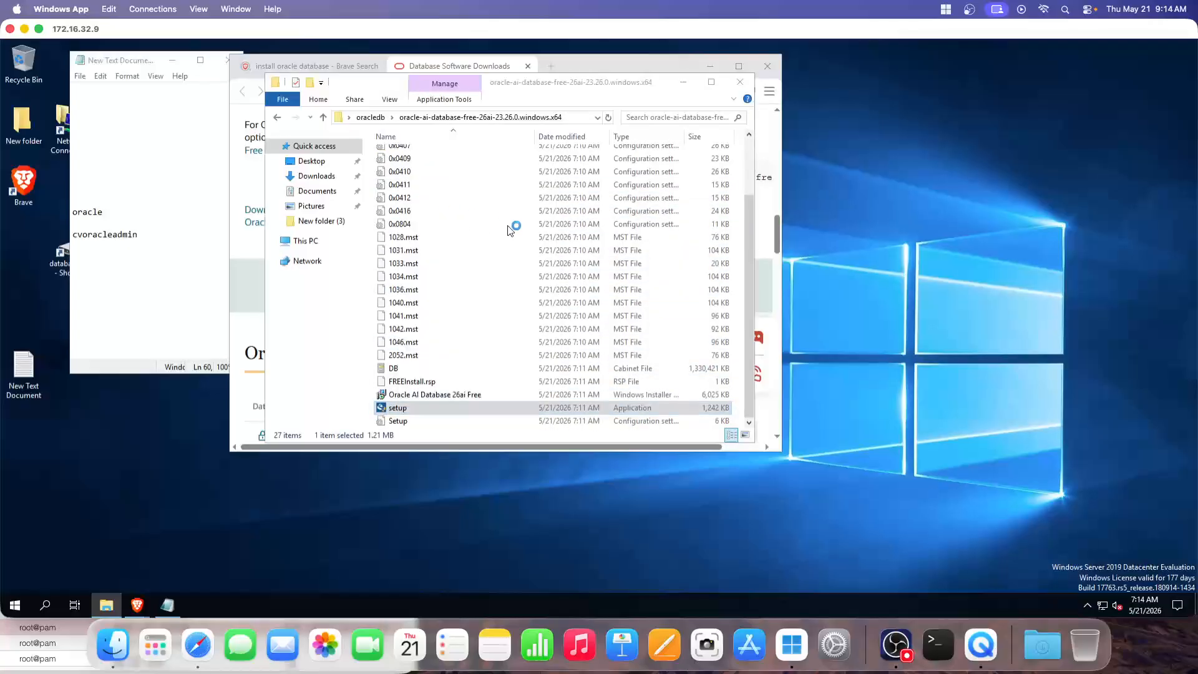
Select the administrator account name line in the Notepad notes
click(905, 660)
click(1068, 462)
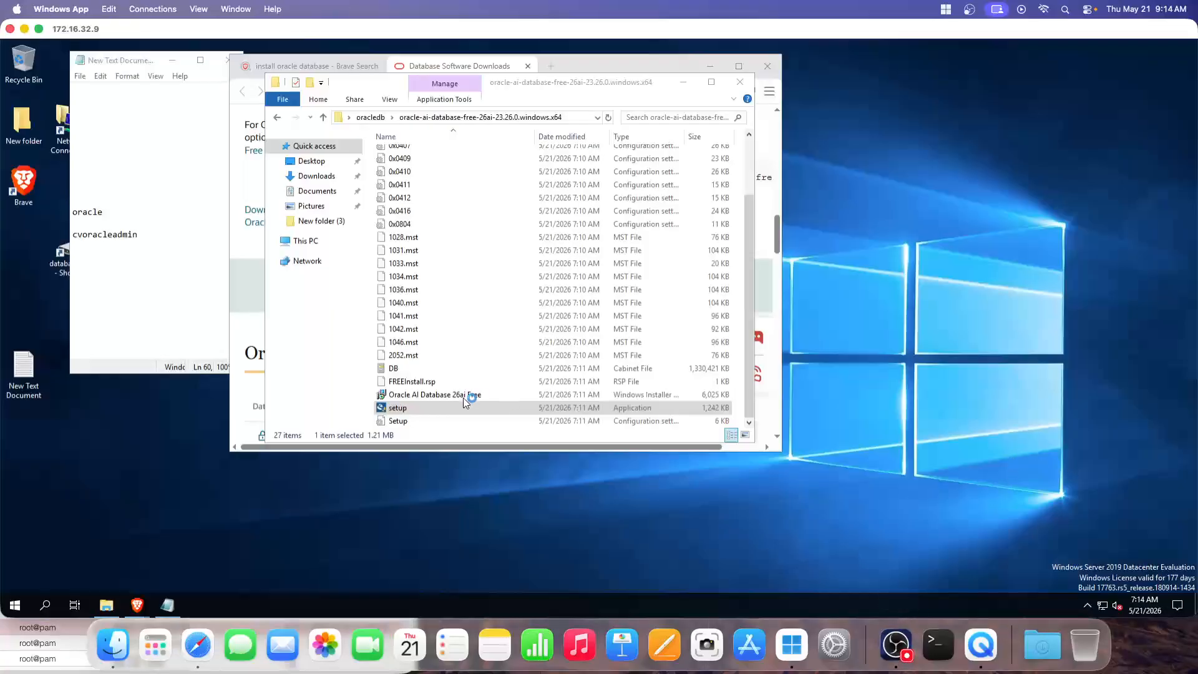
click(98, 241)
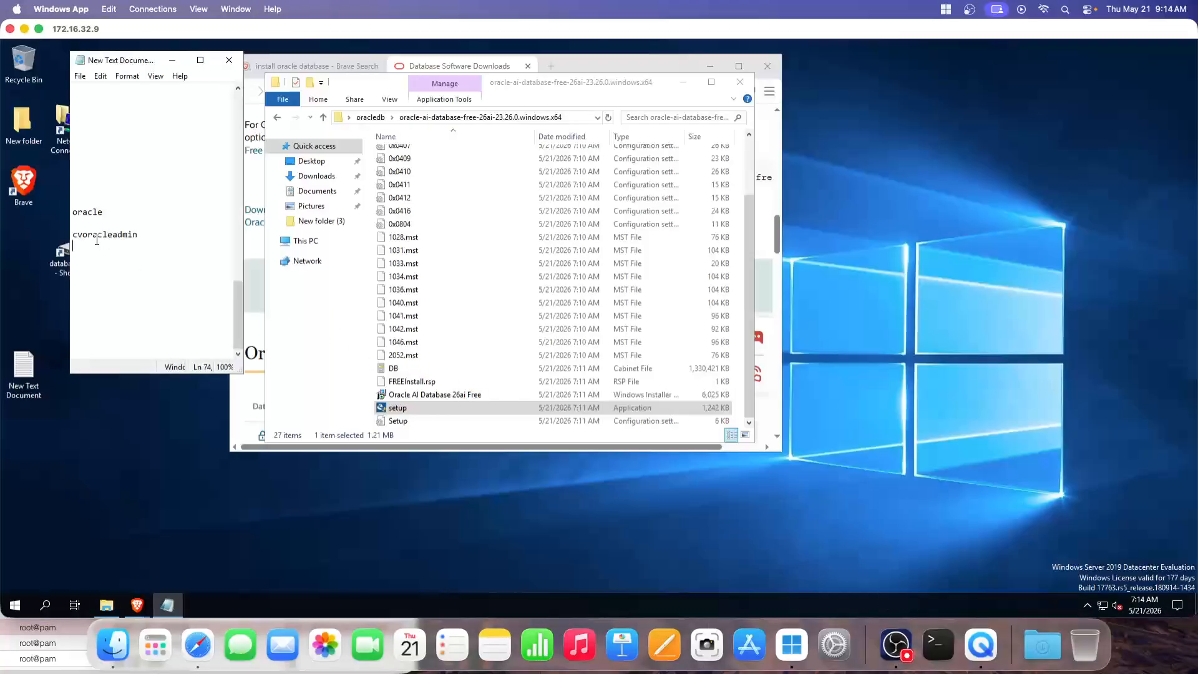
double_click(98, 238)
click(122, 272)
drag(72, 235, 143, 236)
click(125, 253)
click(892, 652)
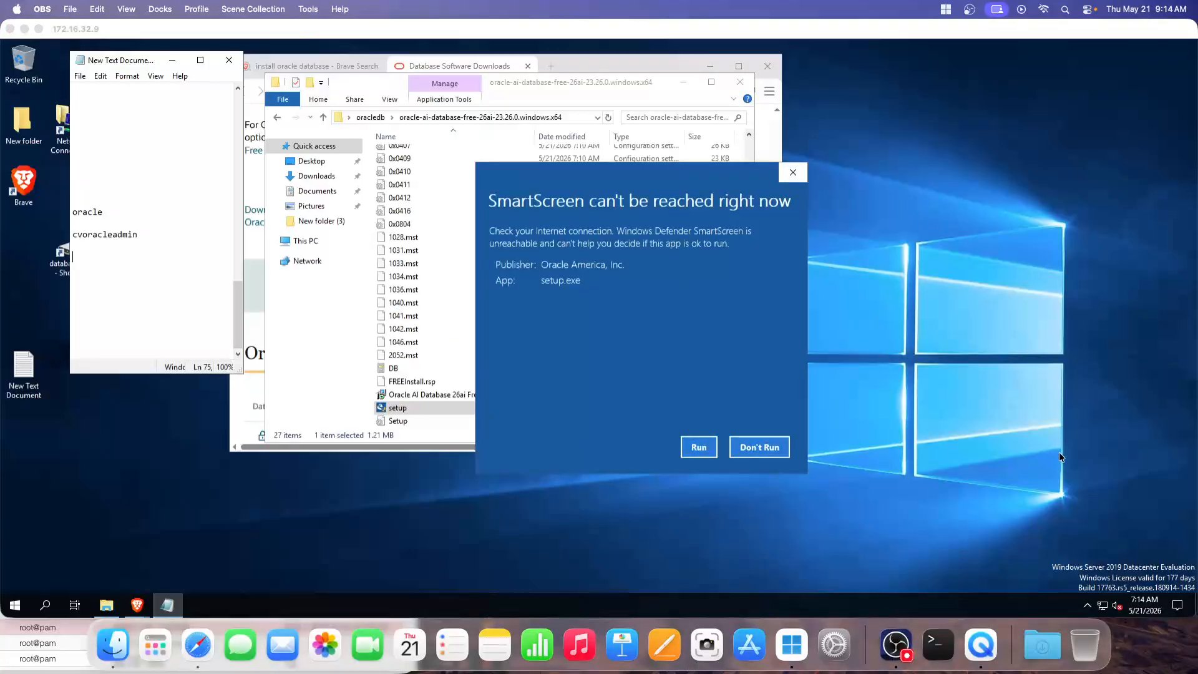
Let setup.exe run past the SmartScreen warning, then minimize Explorer and Brave
click(1060, 457)
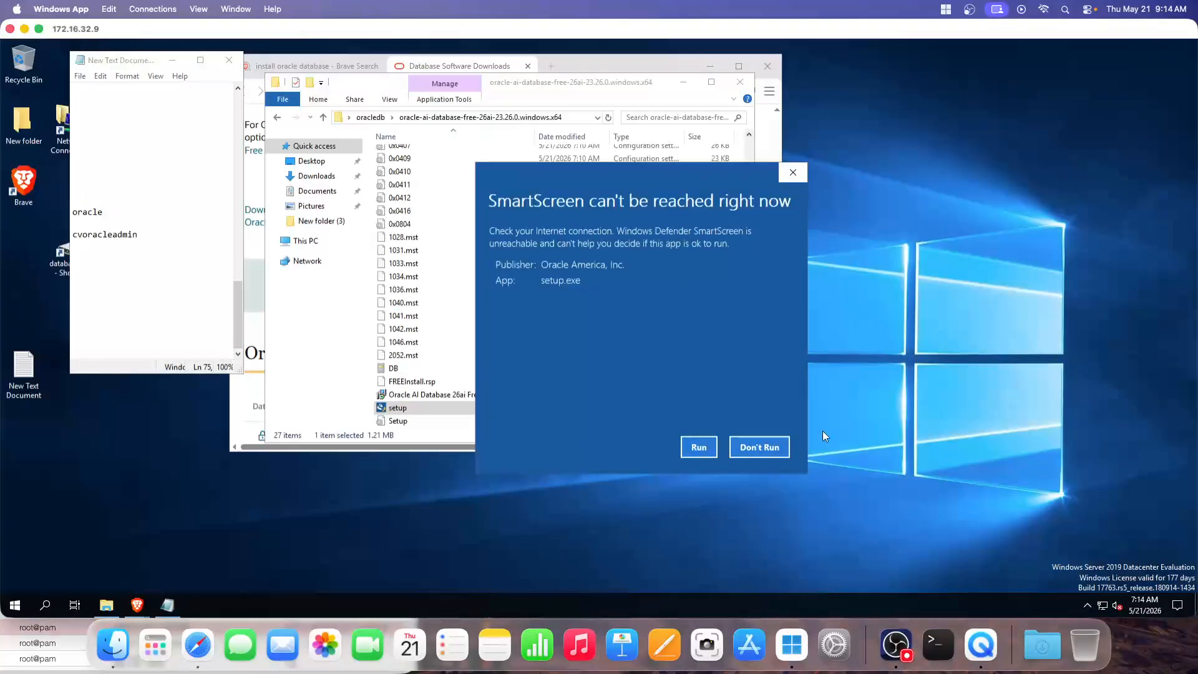
click(698, 448)
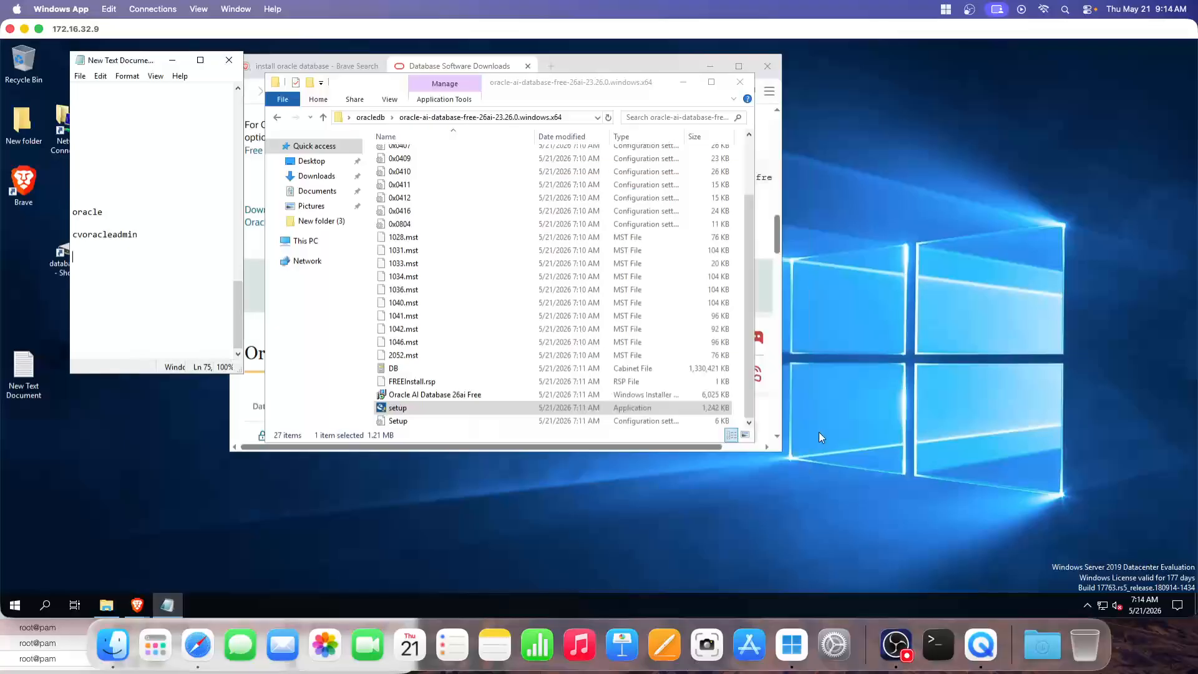
click(895, 644)
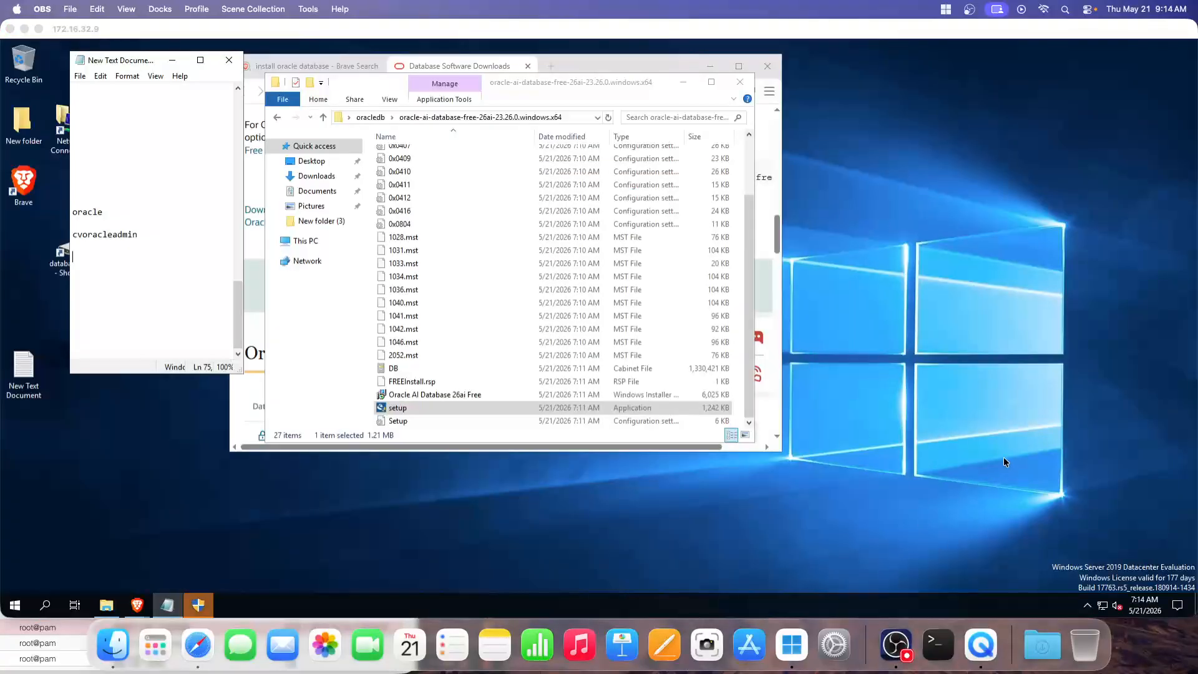
click(792, 215)
click(684, 81)
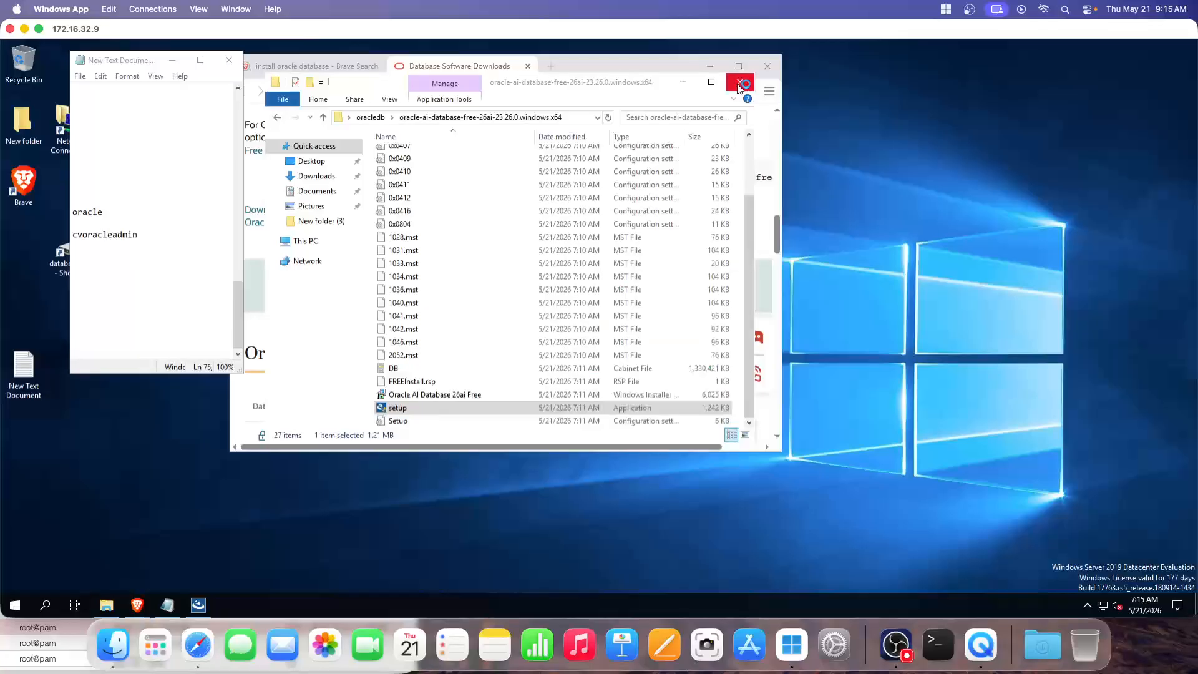
click(709, 68)
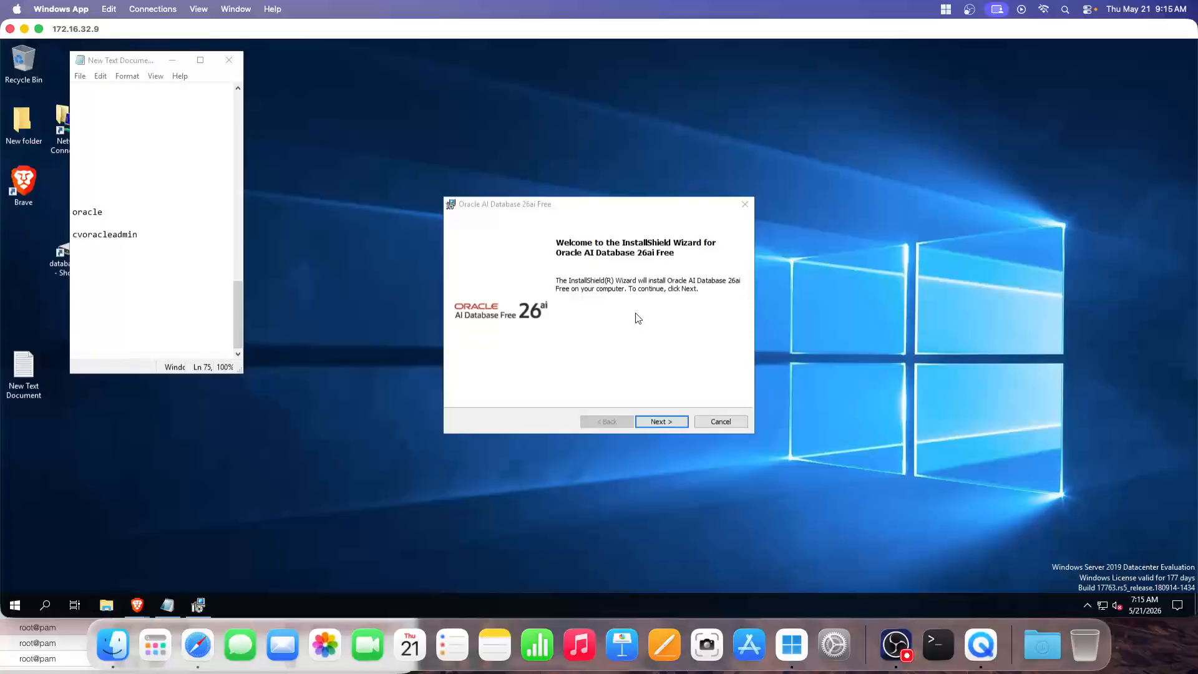
Accept the Oracle AI Database 26ai Free license terms
click(659, 421)
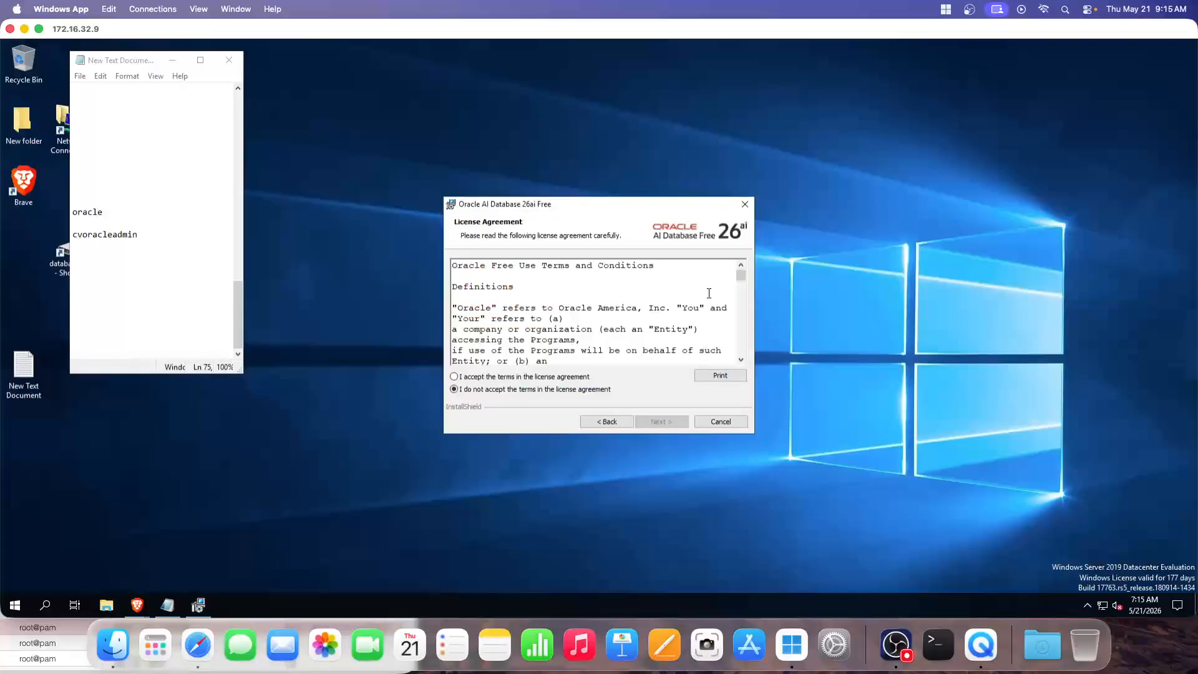
click(473, 376)
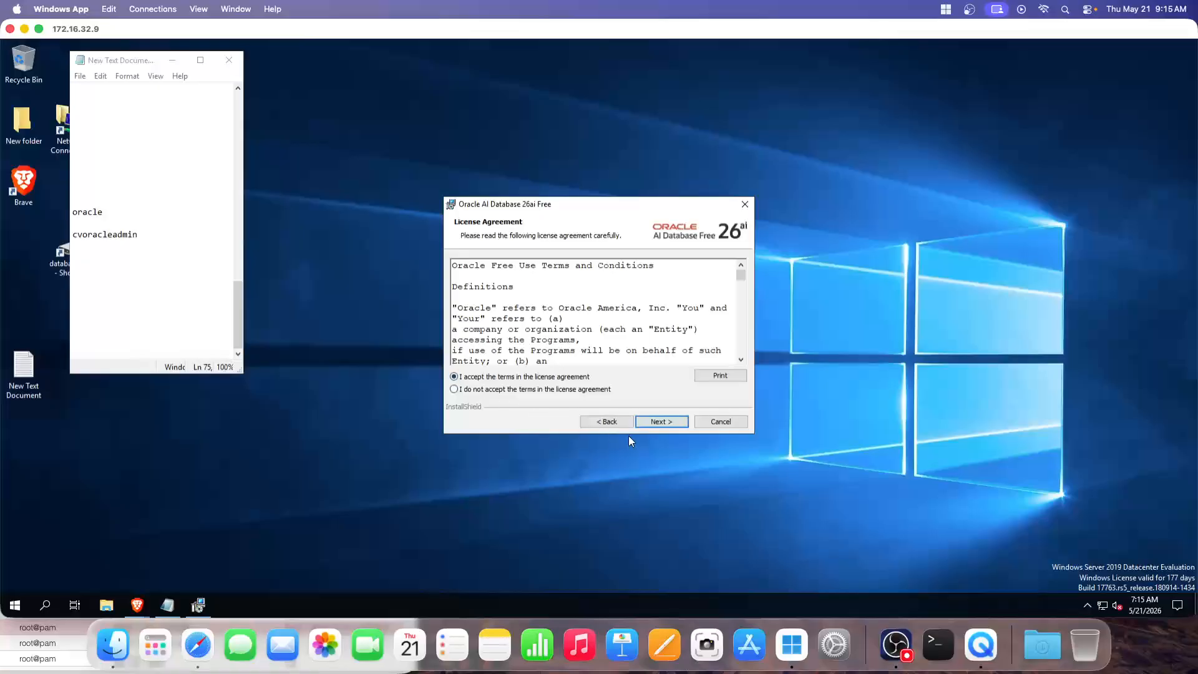
click(663, 422)
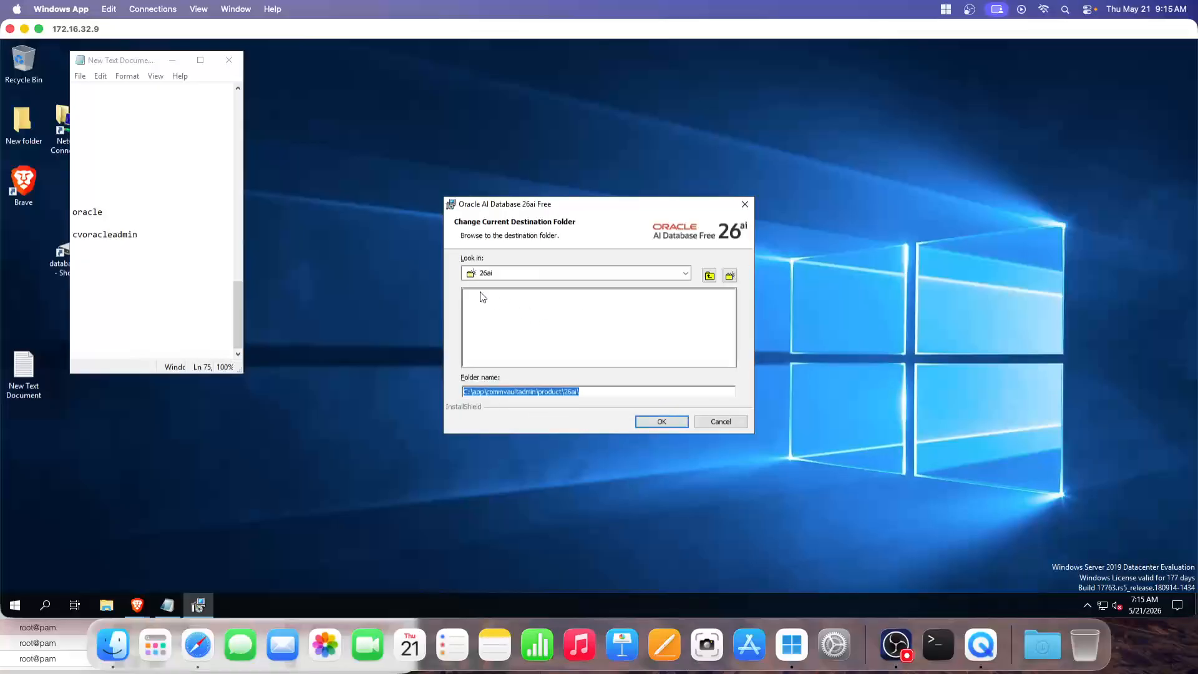
Change the installation folder's drive from C to E and continue
click(467, 393)
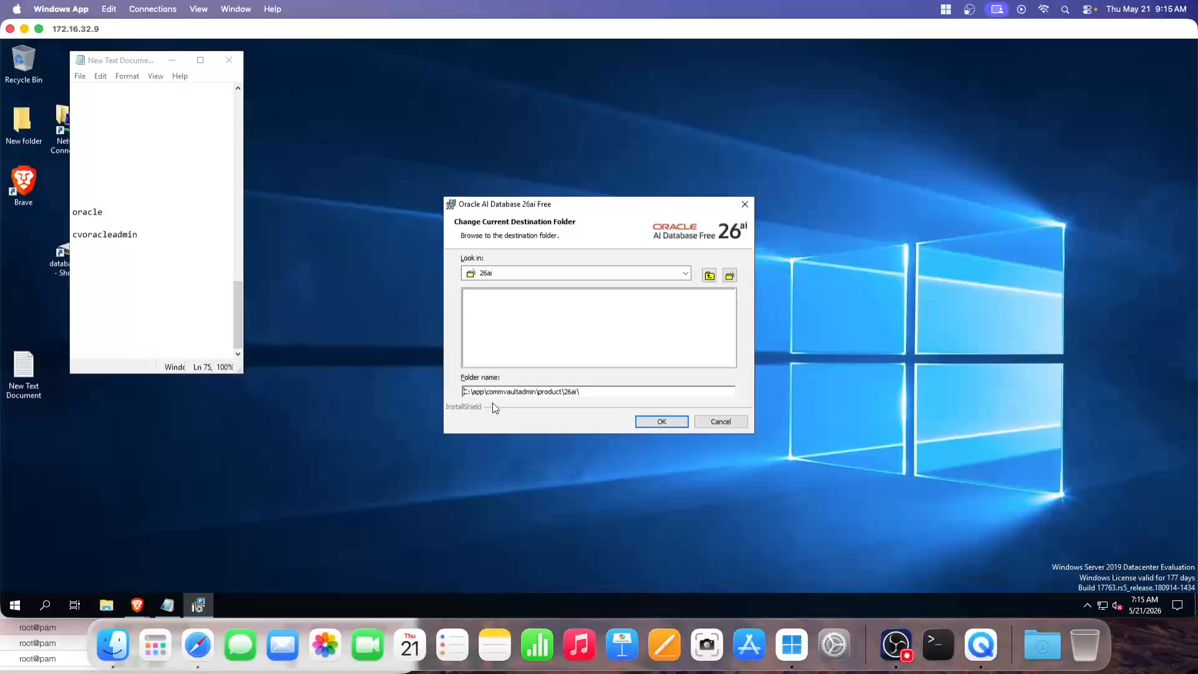
key(Delete)
text(E)
click(660, 423)
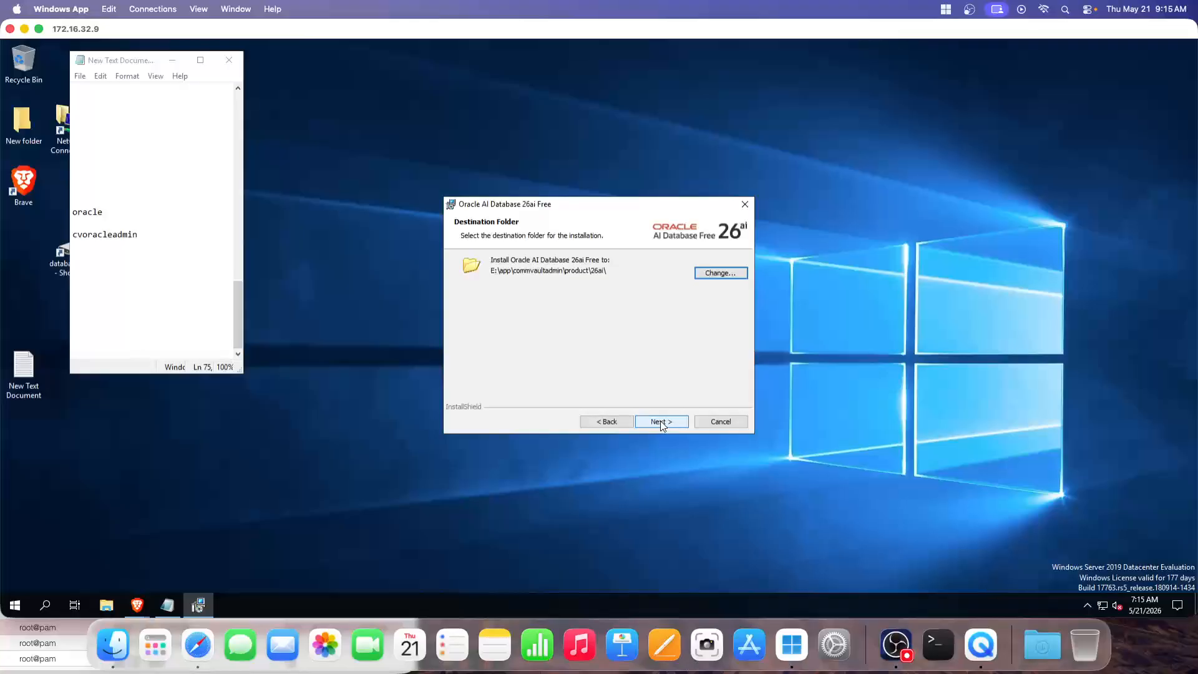
click(661, 422)
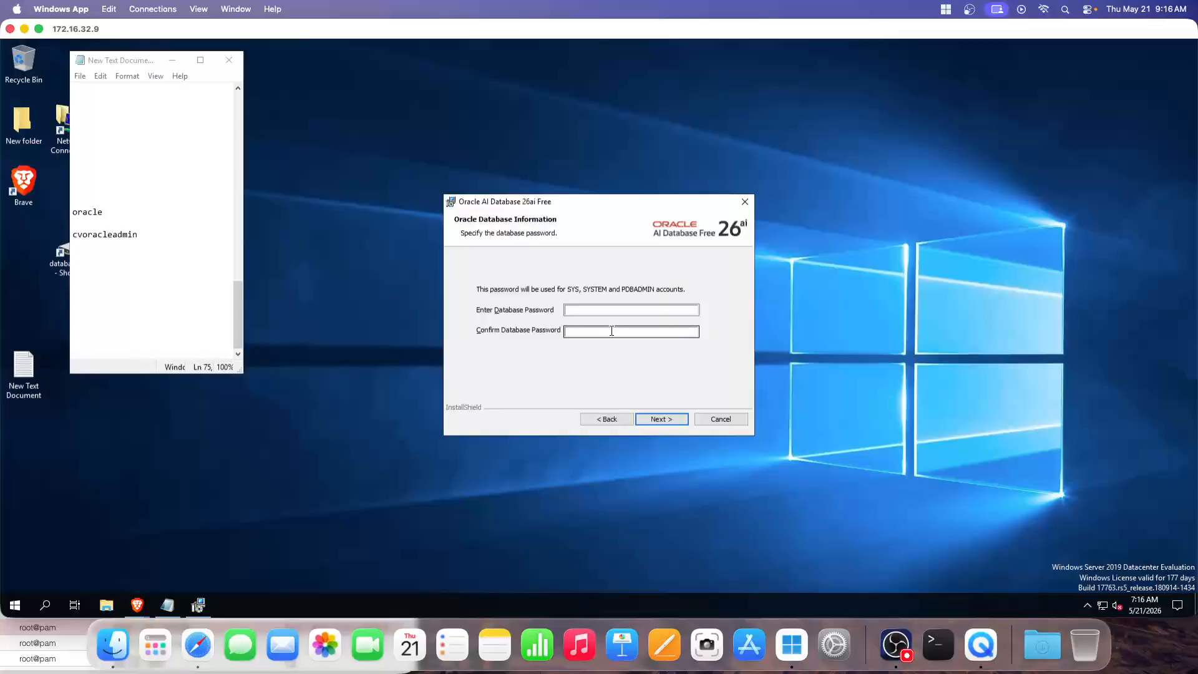
Enter and confirm the SYS/SYSTEM/PDBADMIN password, then start the install from the summary
click(896, 645)
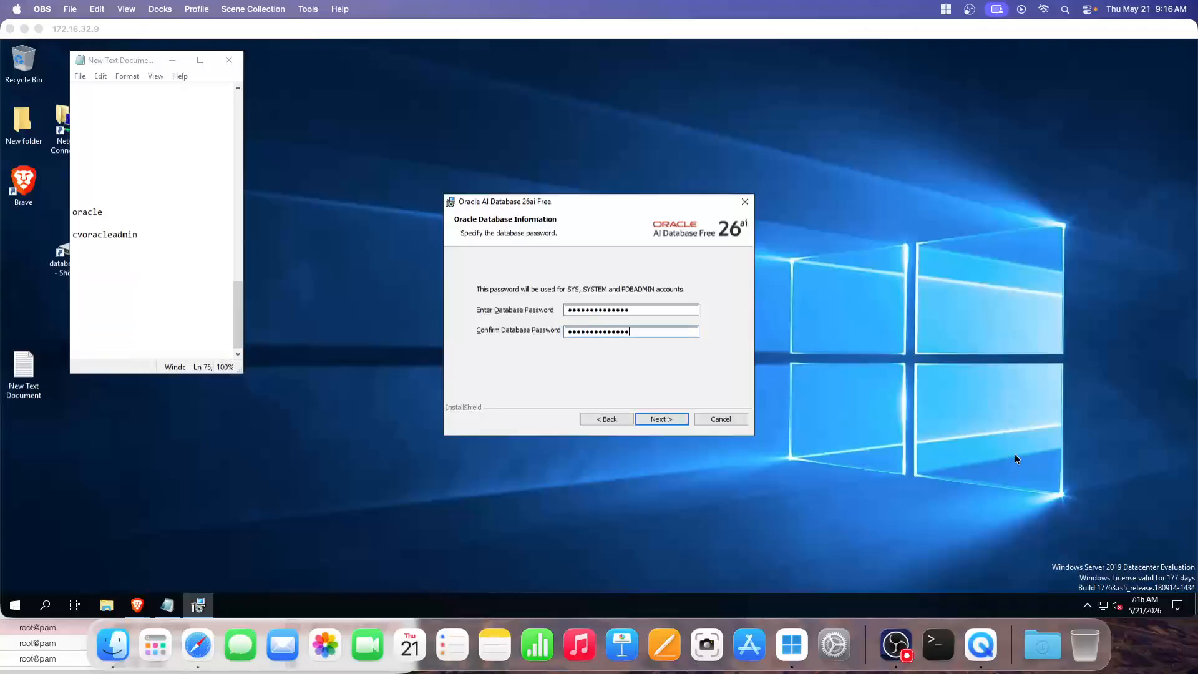
click(676, 378)
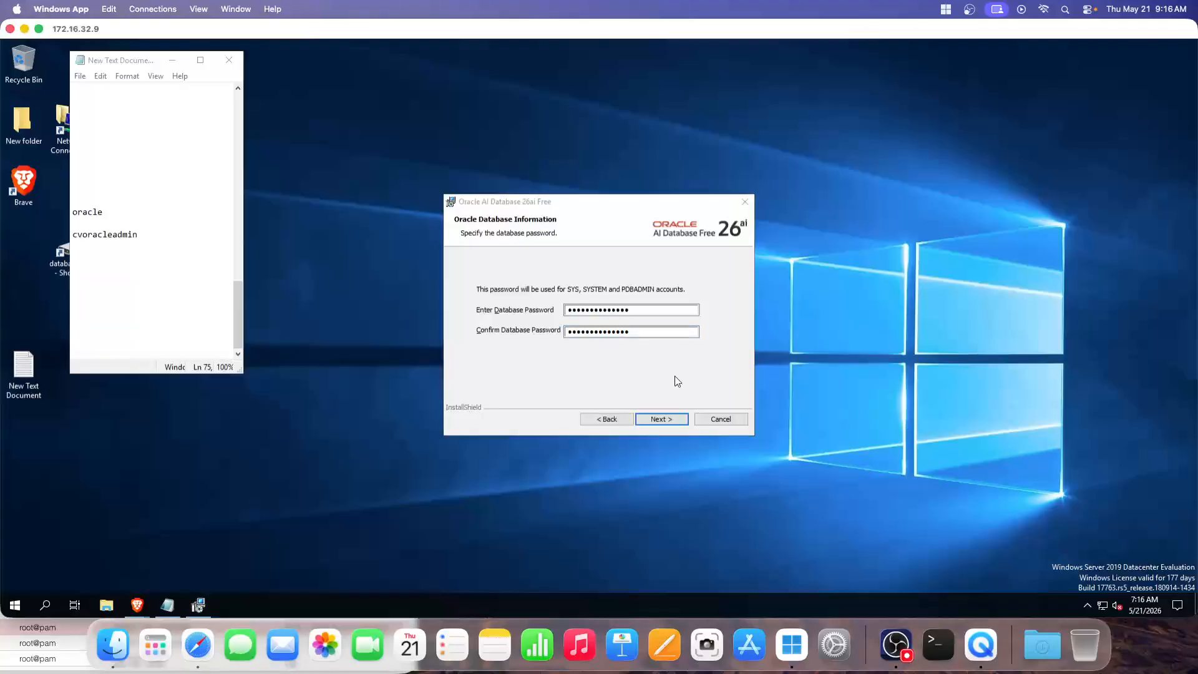
click(656, 416)
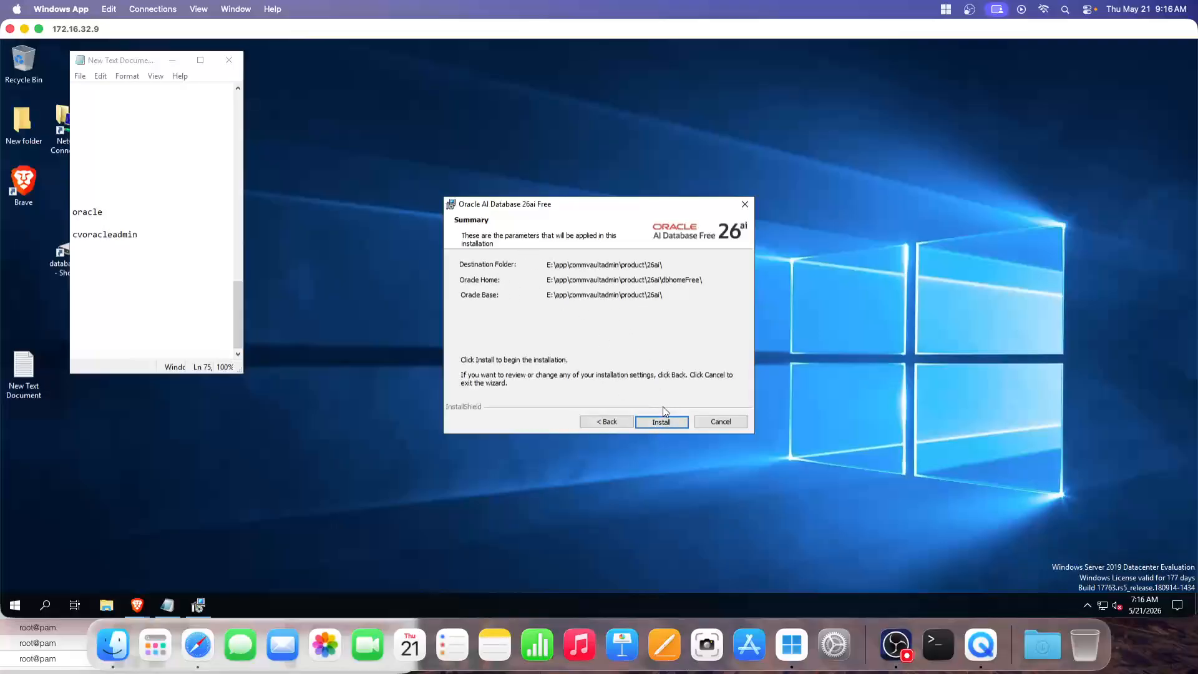
click(661, 423)
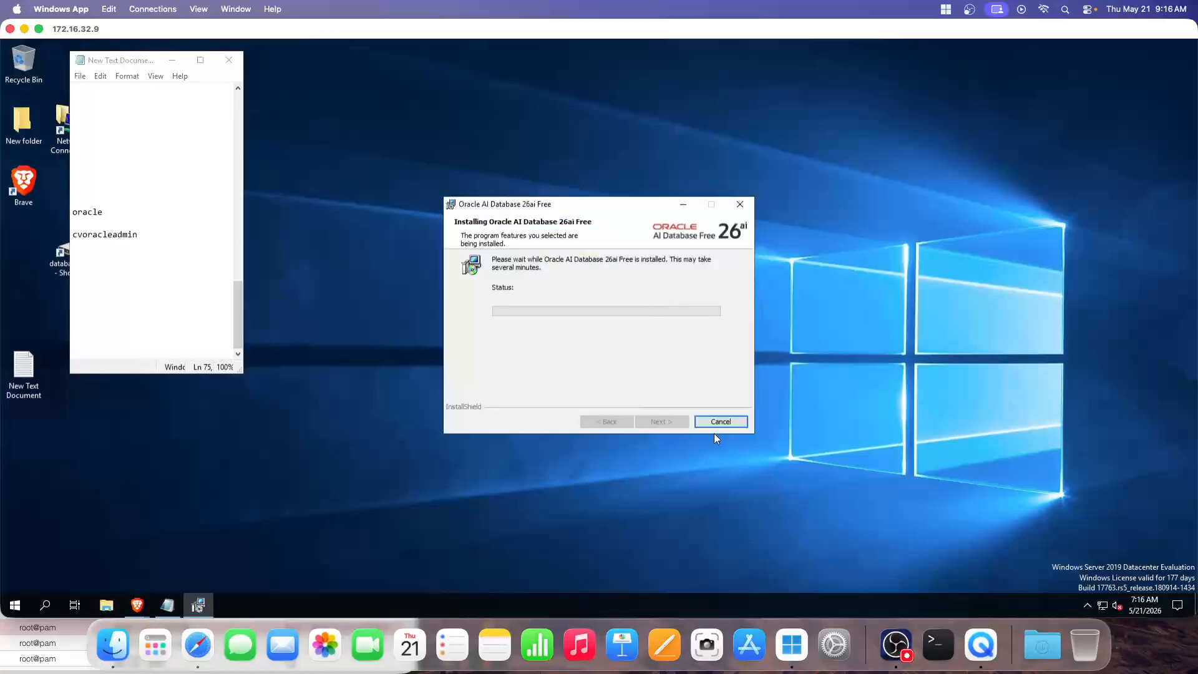
Centre the successful-install message (localhost:1521, FREEPDB1) and finish the wizard
click(896, 645)
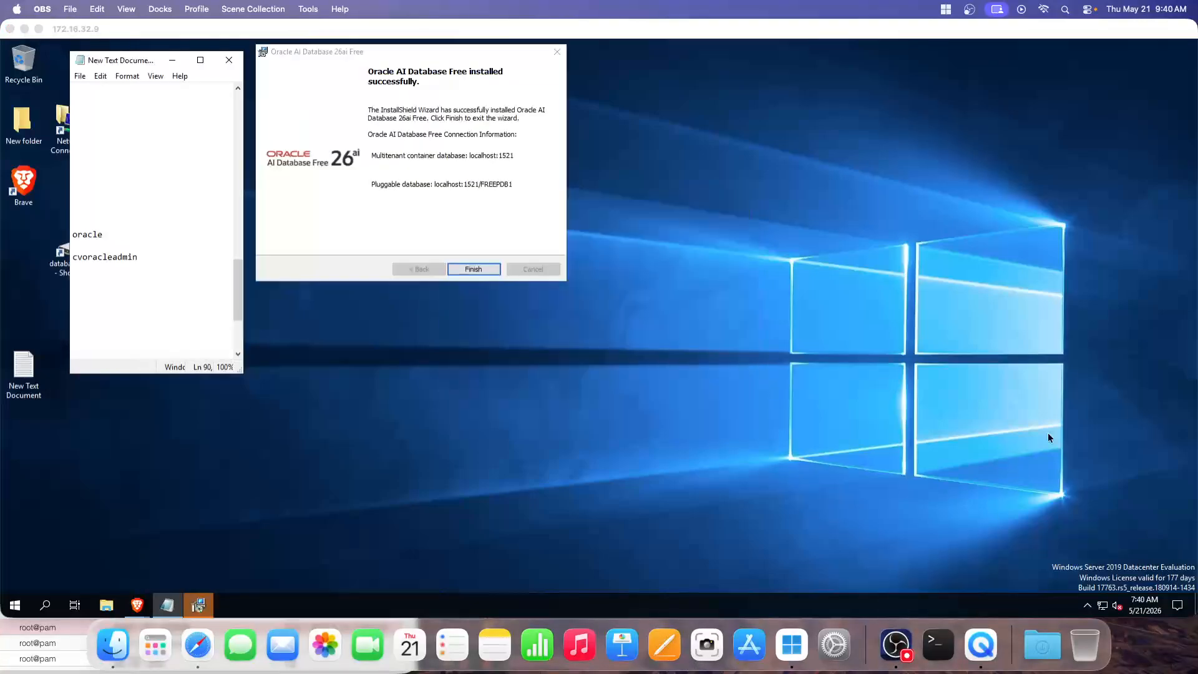
click(585, 358)
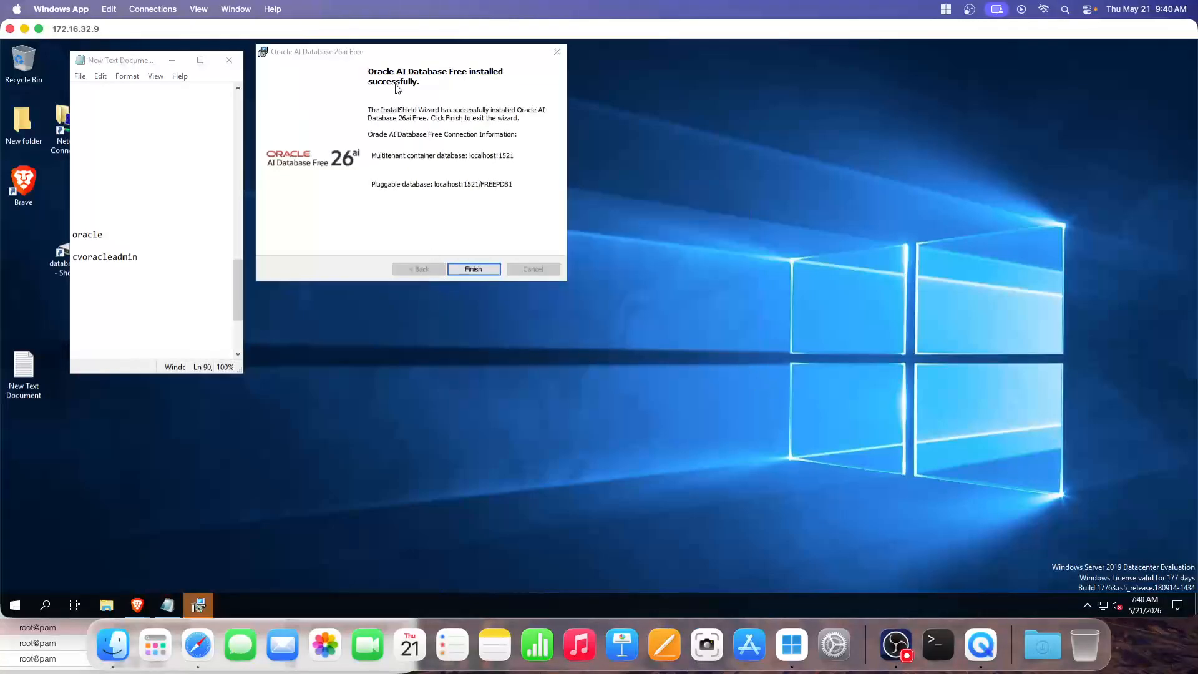
drag(383, 56, 593, 179)
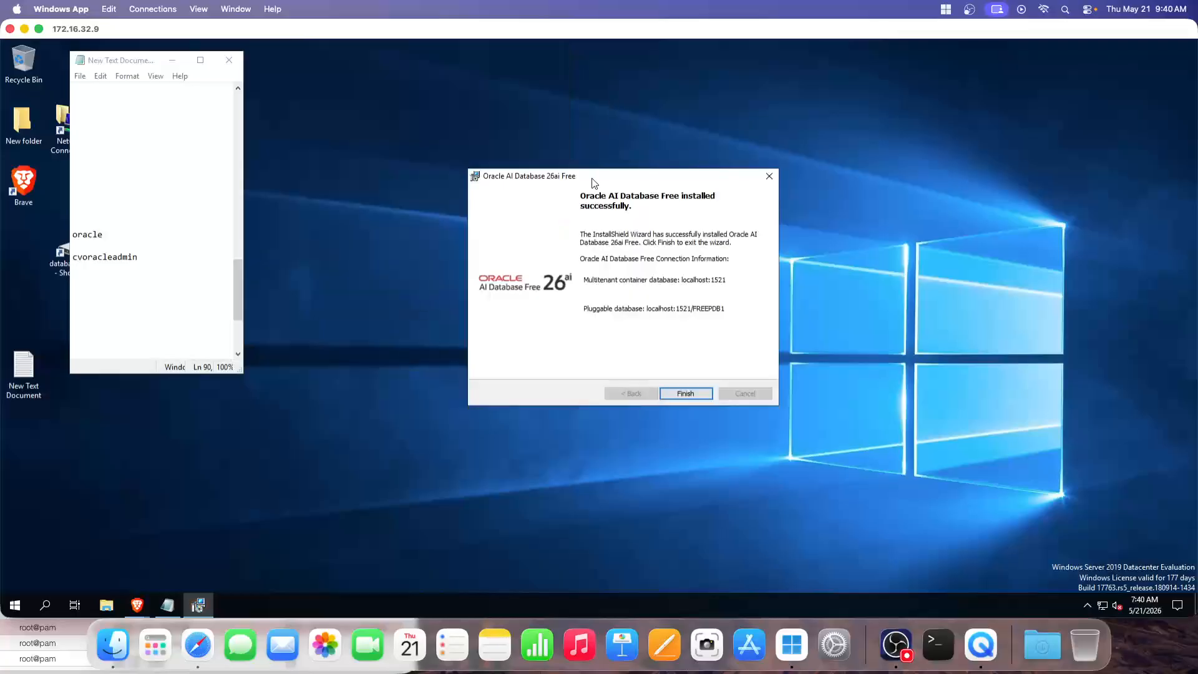
click(685, 394)
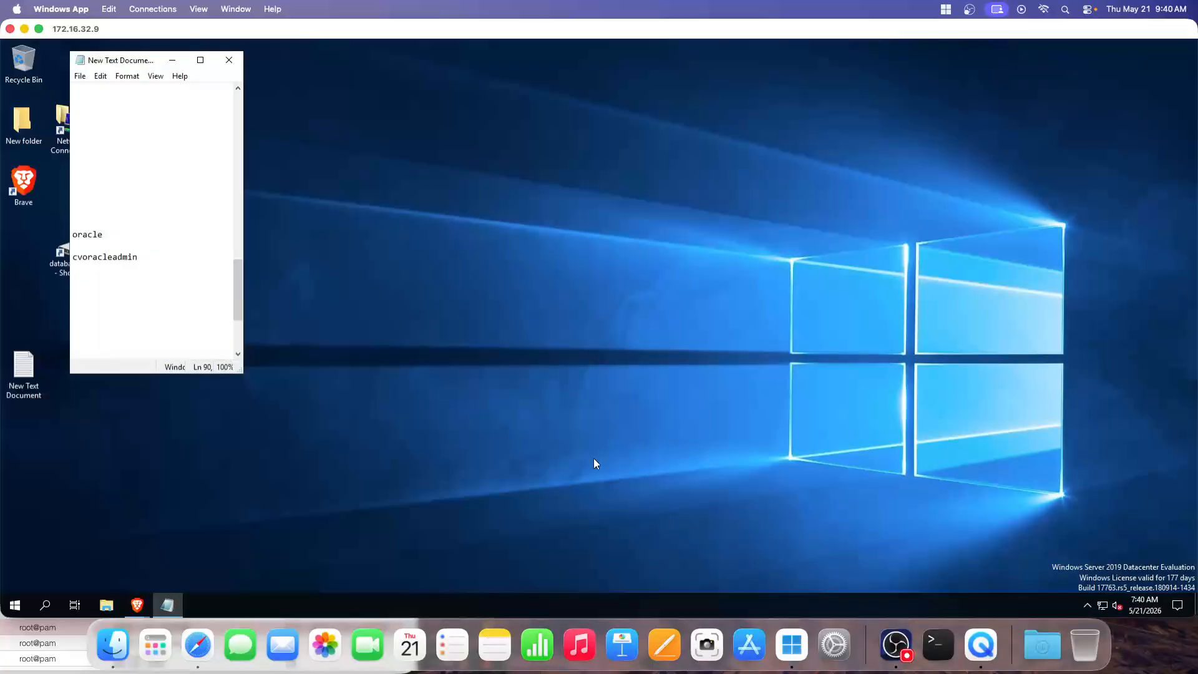
Scroll the SQL Developer 24.3.1 page to the Windows 64-bit download and move the window right
click(896, 645)
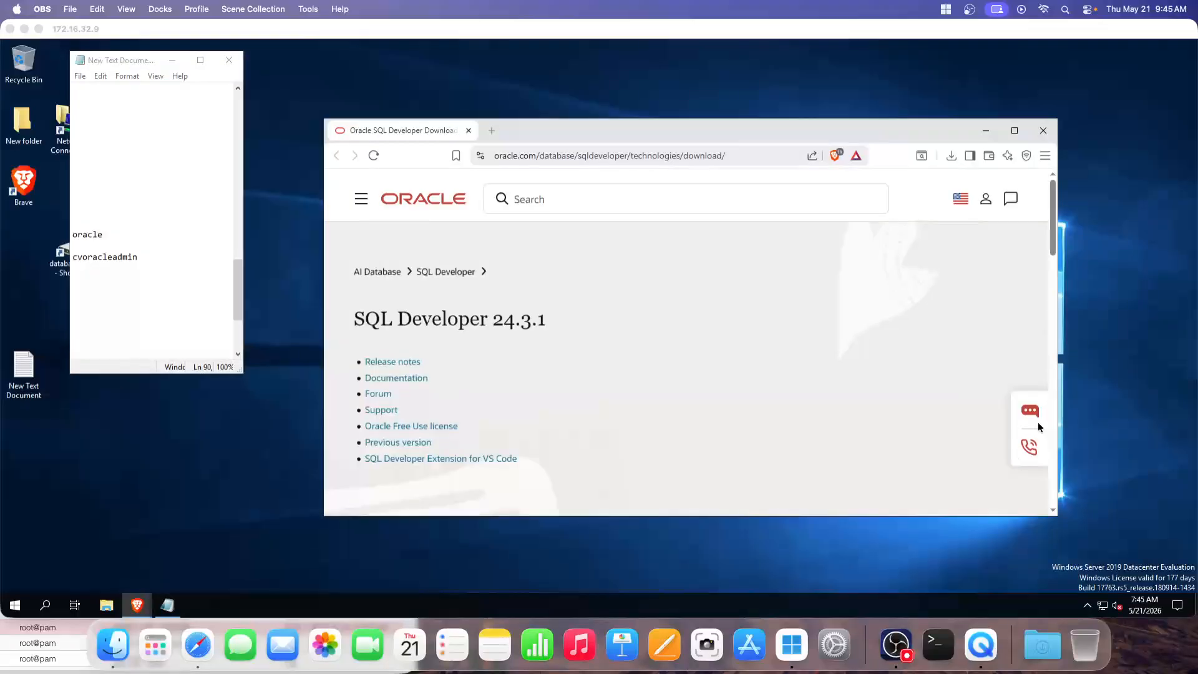
click(1037, 367)
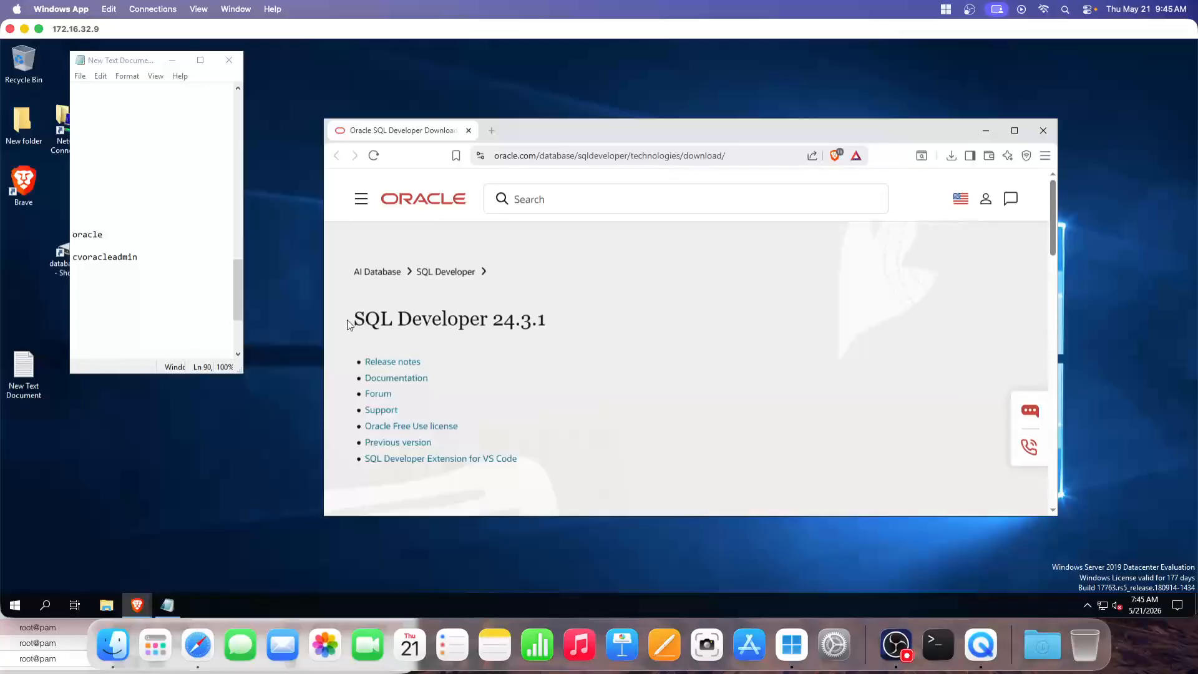
drag(351, 321, 561, 324)
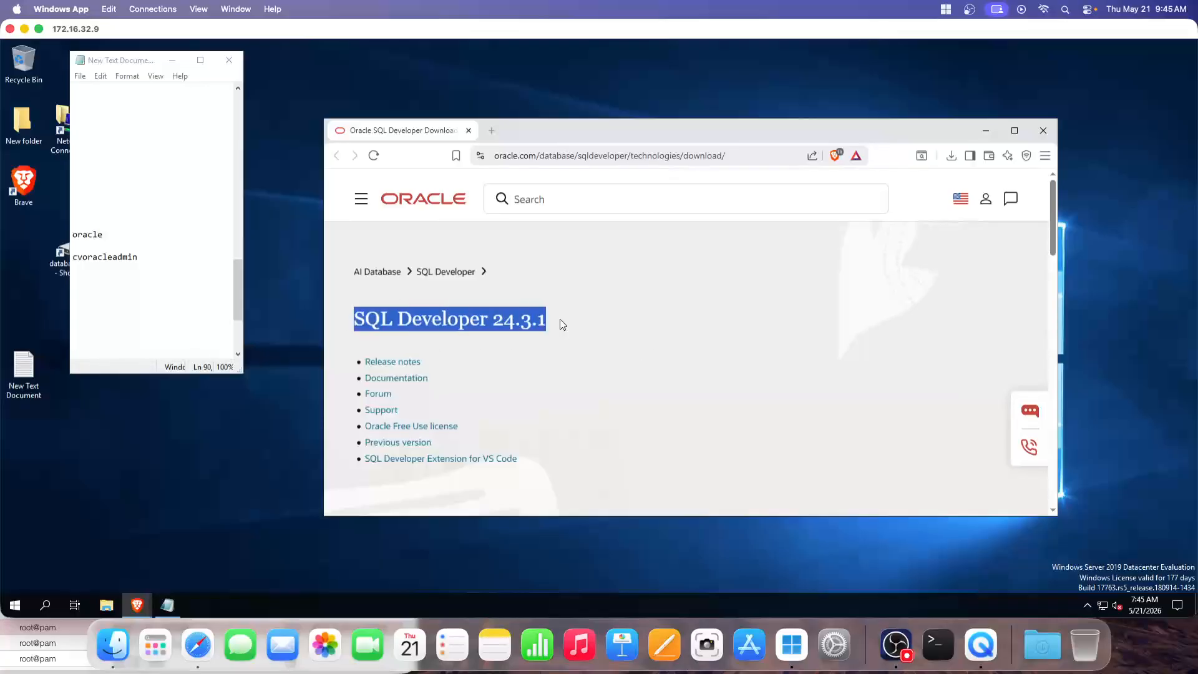
click(490, 322)
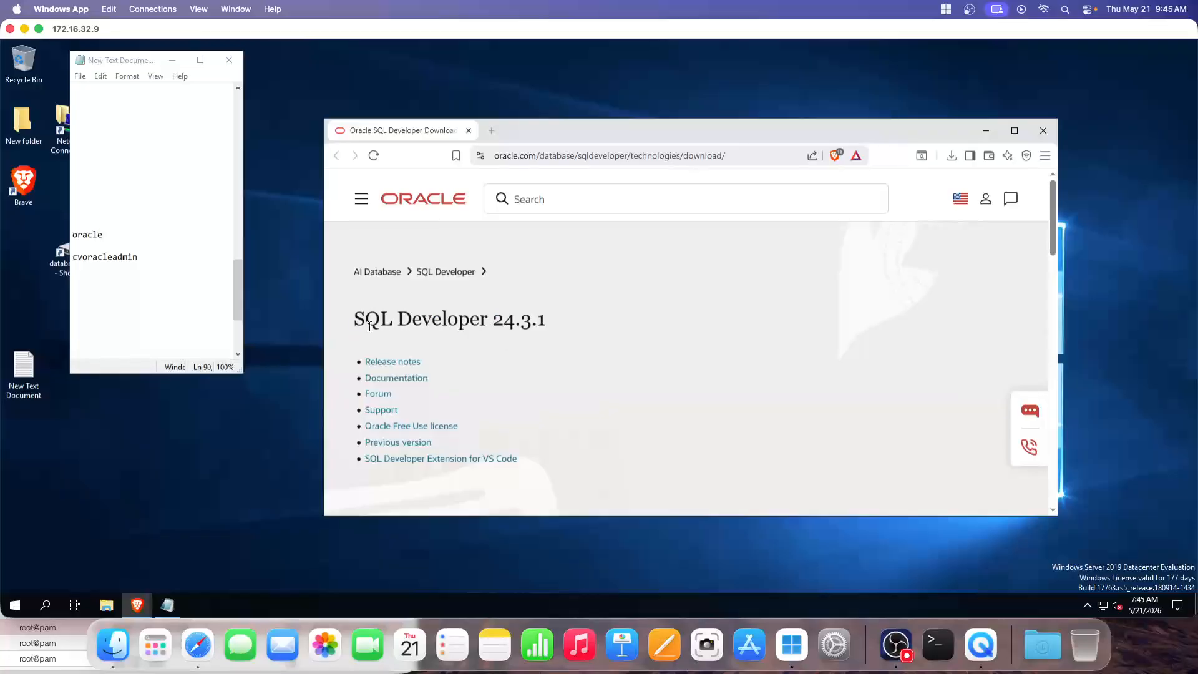
drag(354, 319, 536, 320)
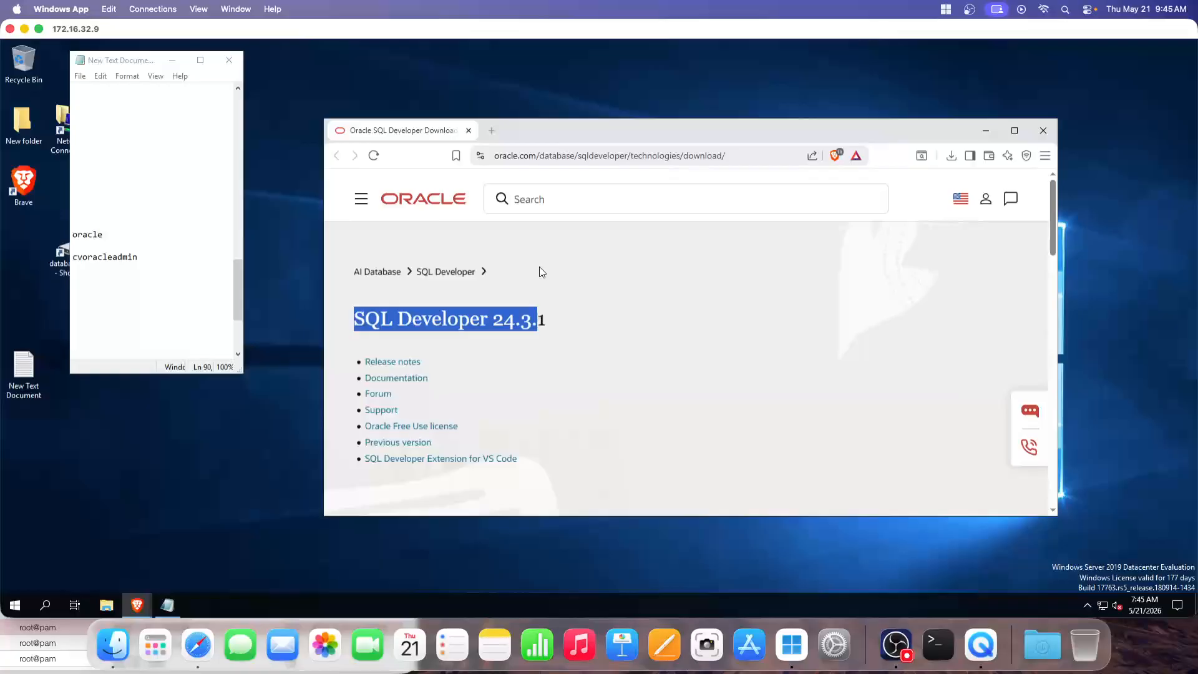
click(450, 372)
scroll(484, 373, down, 5)
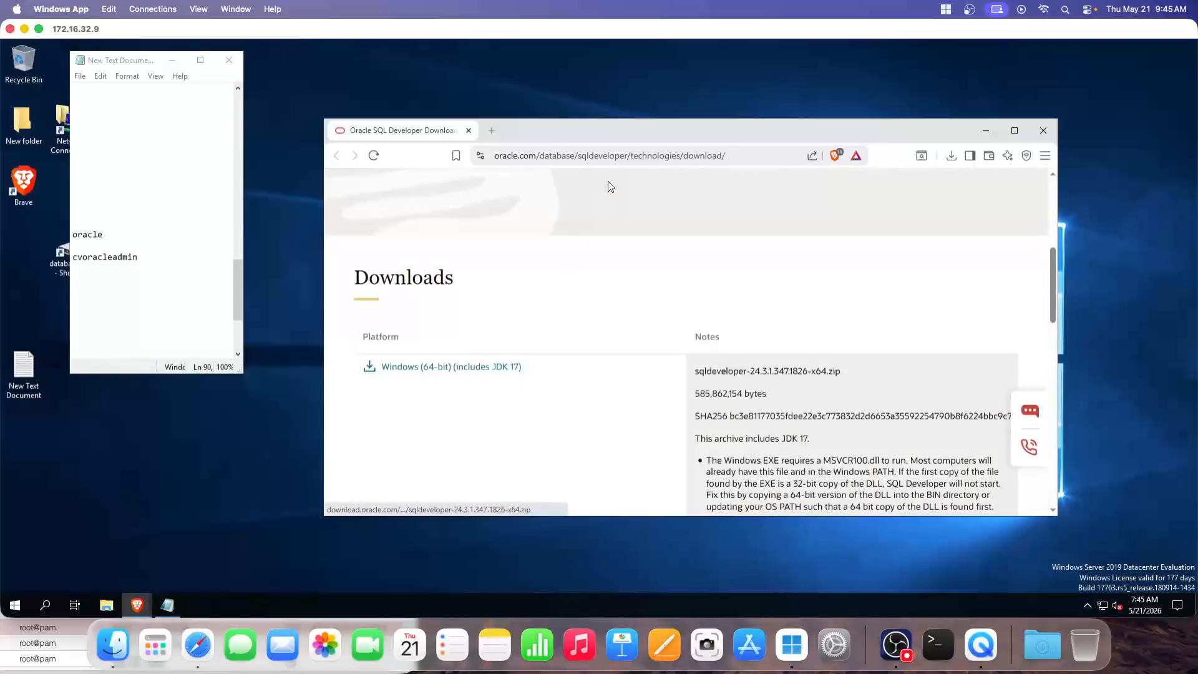
drag(579, 120, 639, 114)
click(252, 69)
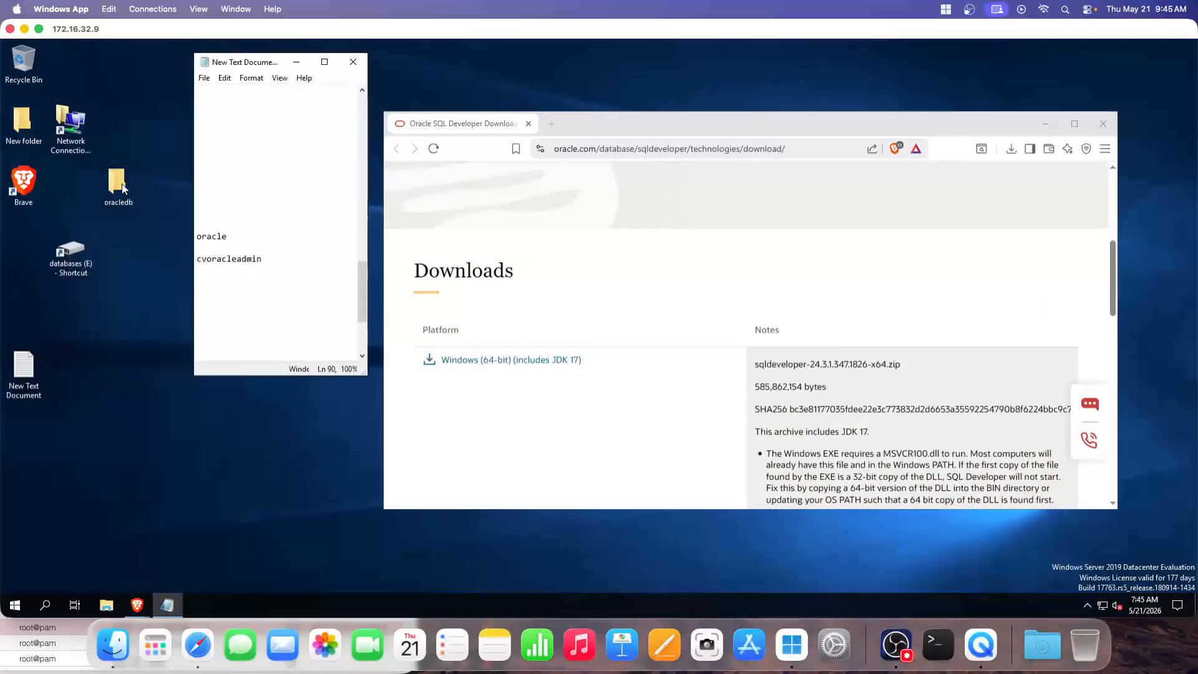
Extract the sqldeveloper zip in the oracledb folder into its suggested folder
double_click(115, 186)
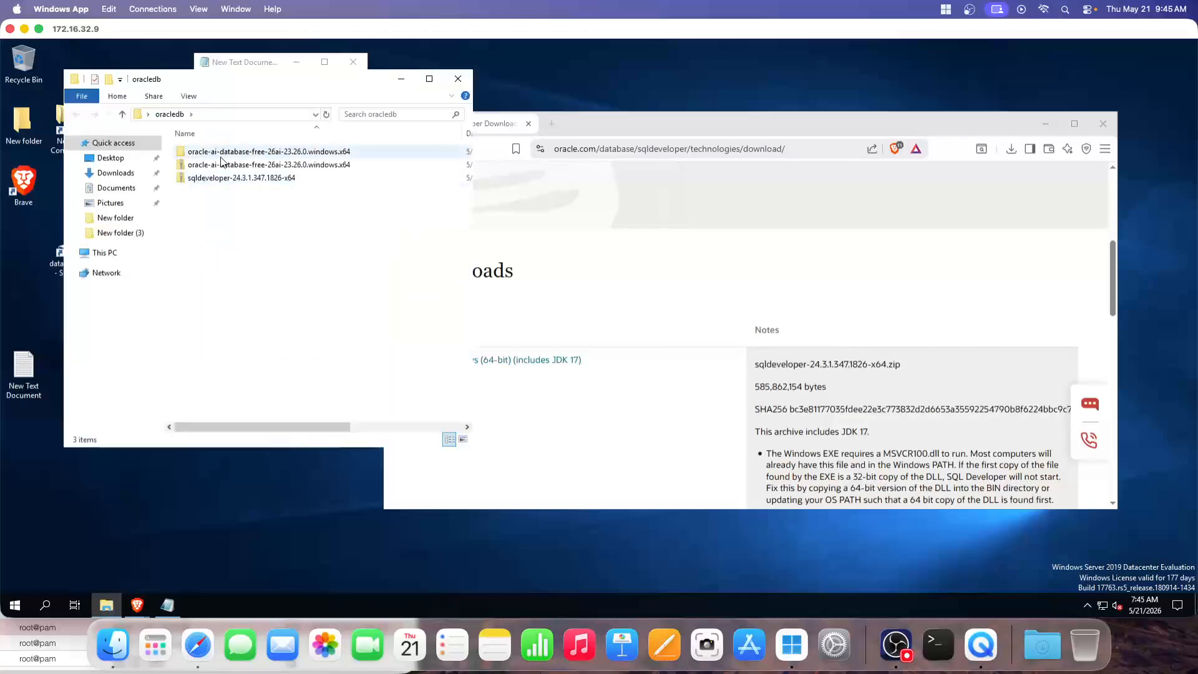
click(236, 179)
right_click(237, 180)
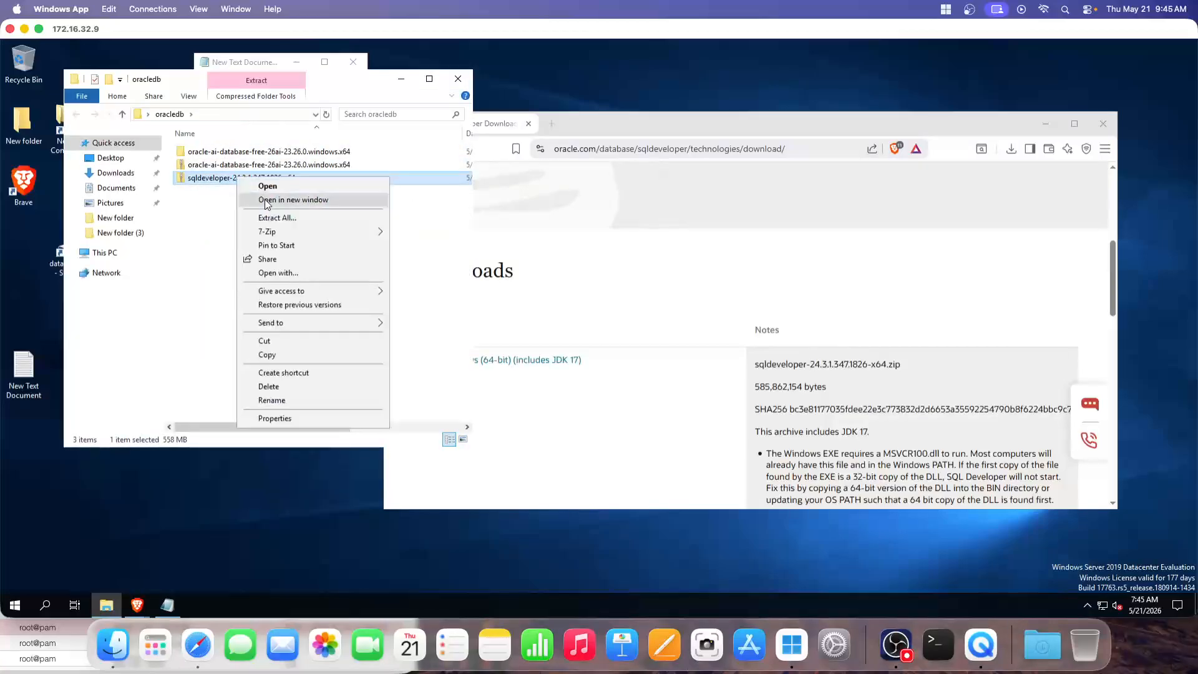
click(278, 213)
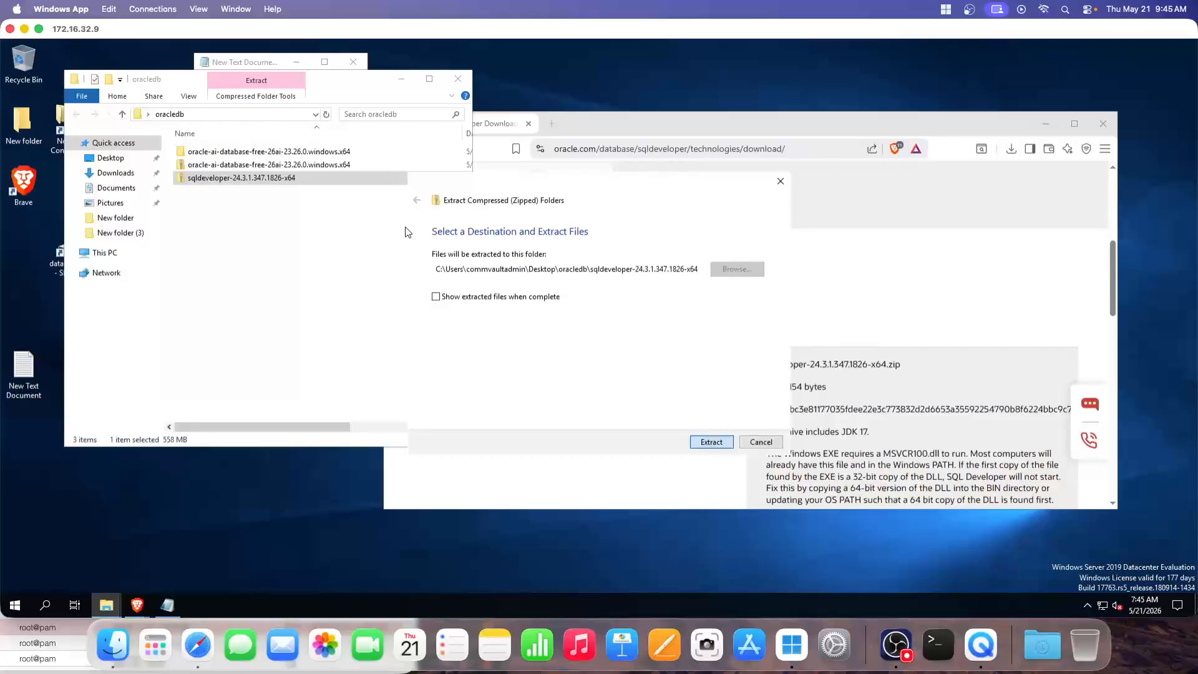
key(Return)
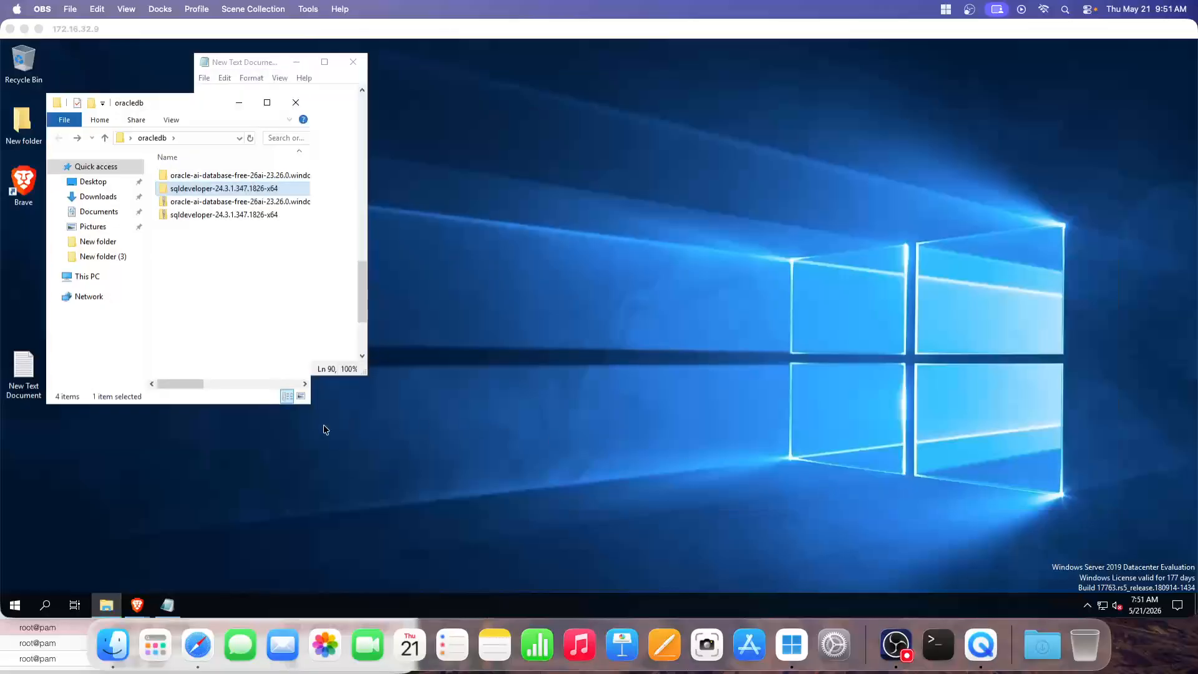
Open the extracted sqldeveloper folder and run sqldeveloper.exe as administrator
click(190, 425)
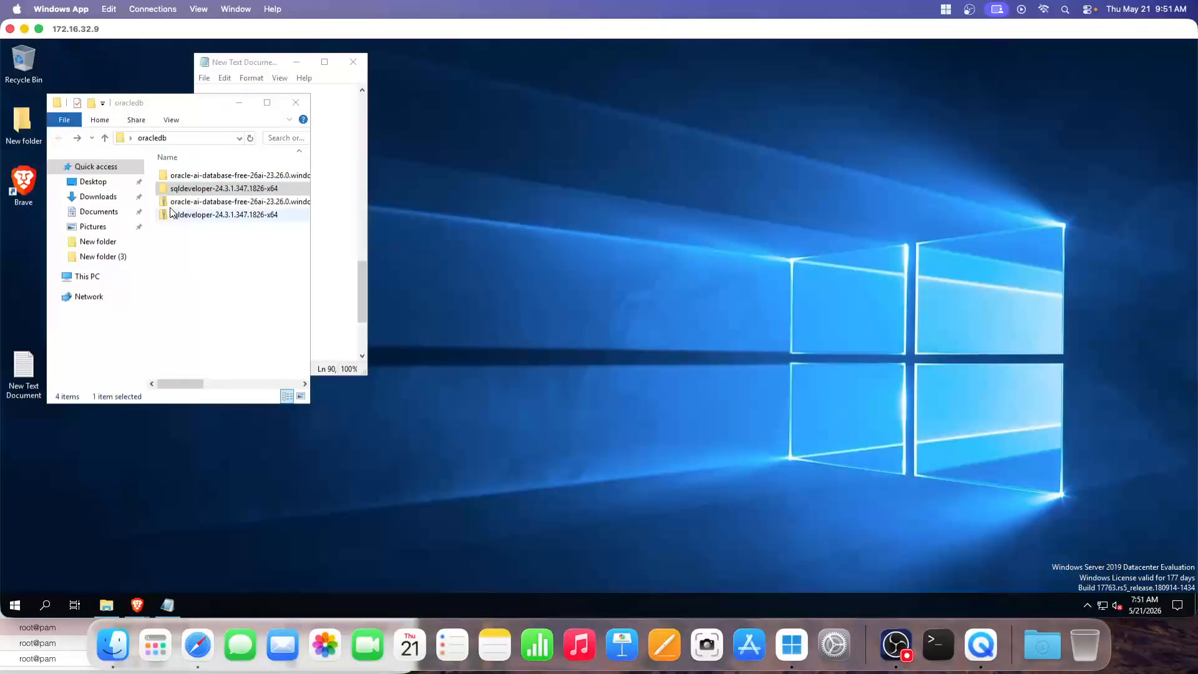
double_click(187, 189)
double_click(187, 176)
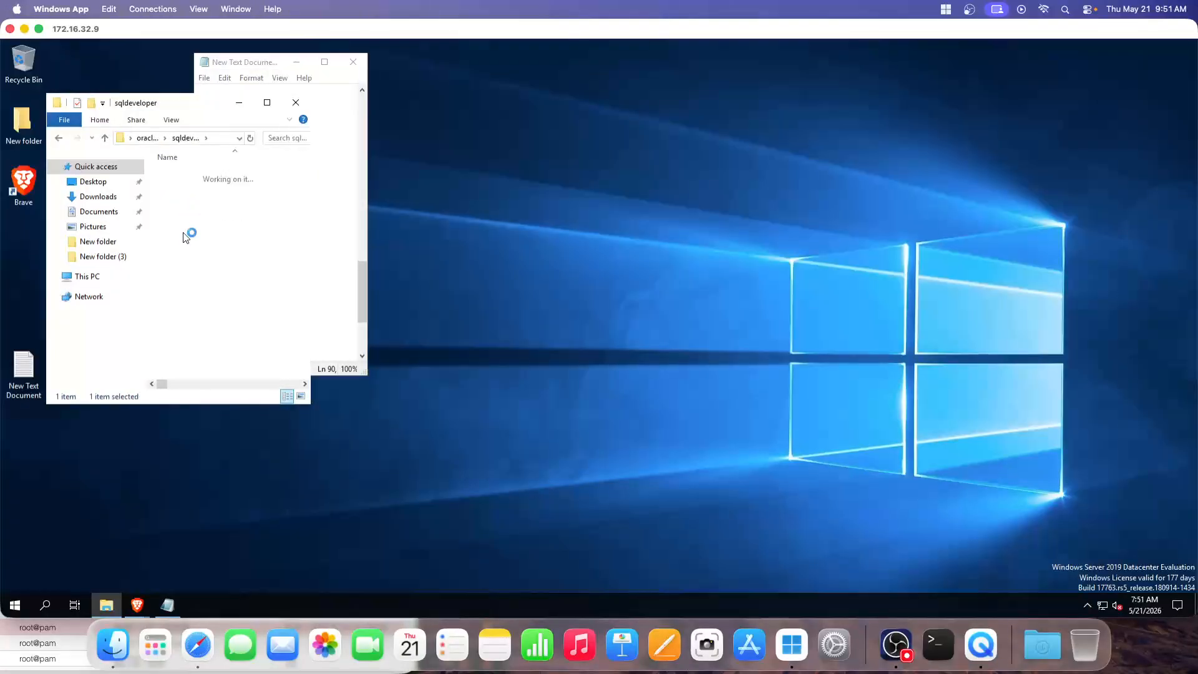
scroll(228, 310, down, 3)
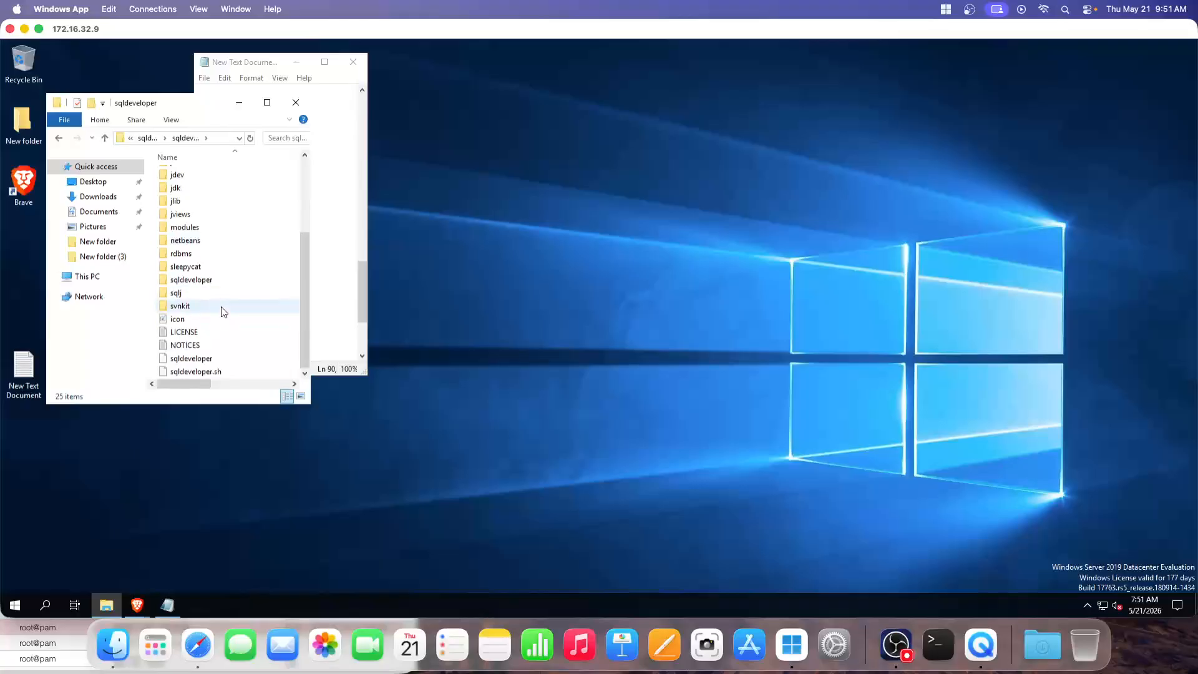
right_click(197, 360)
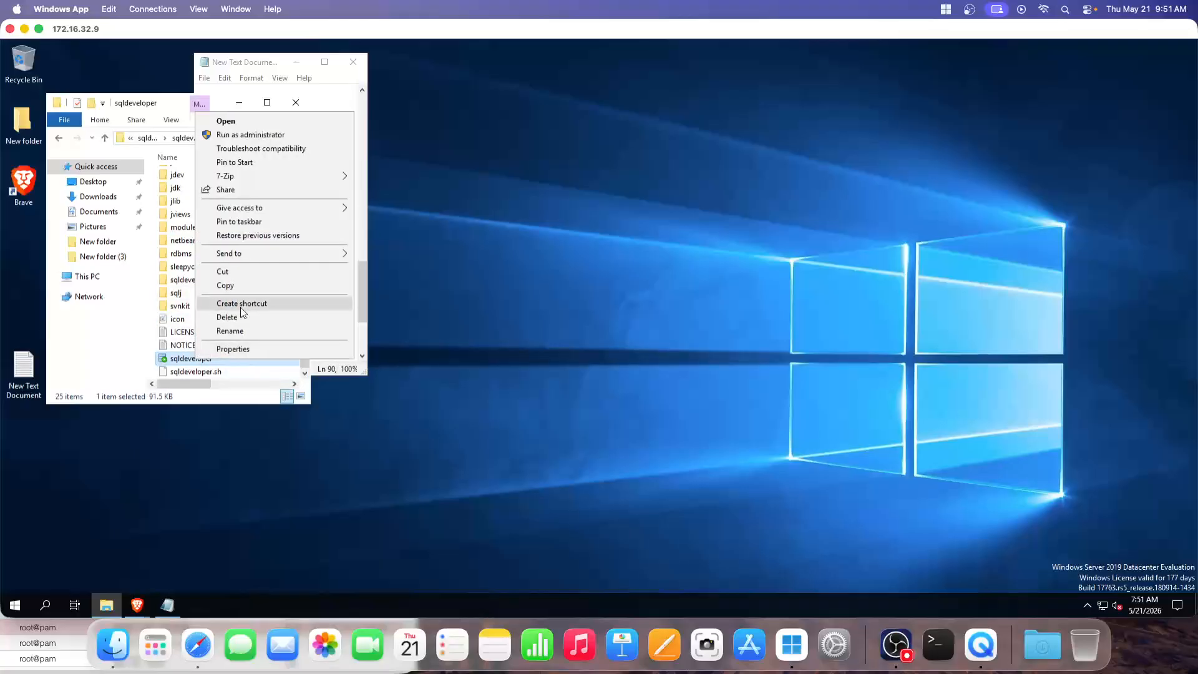
click(241, 136)
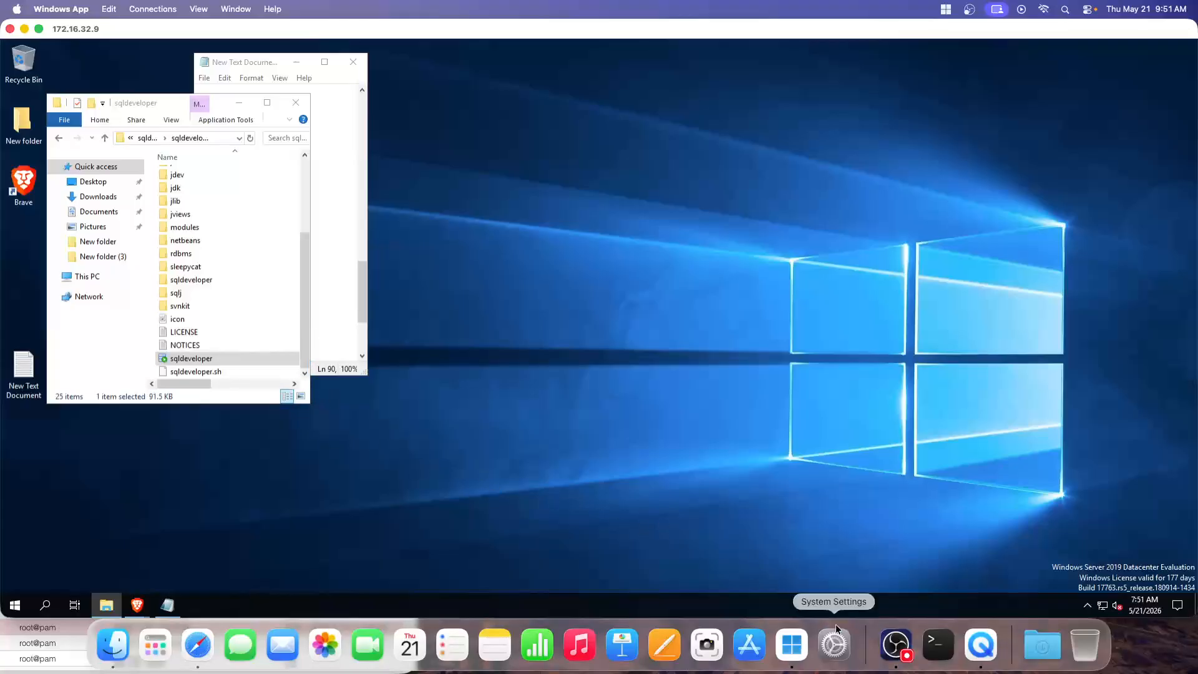
click(898, 645)
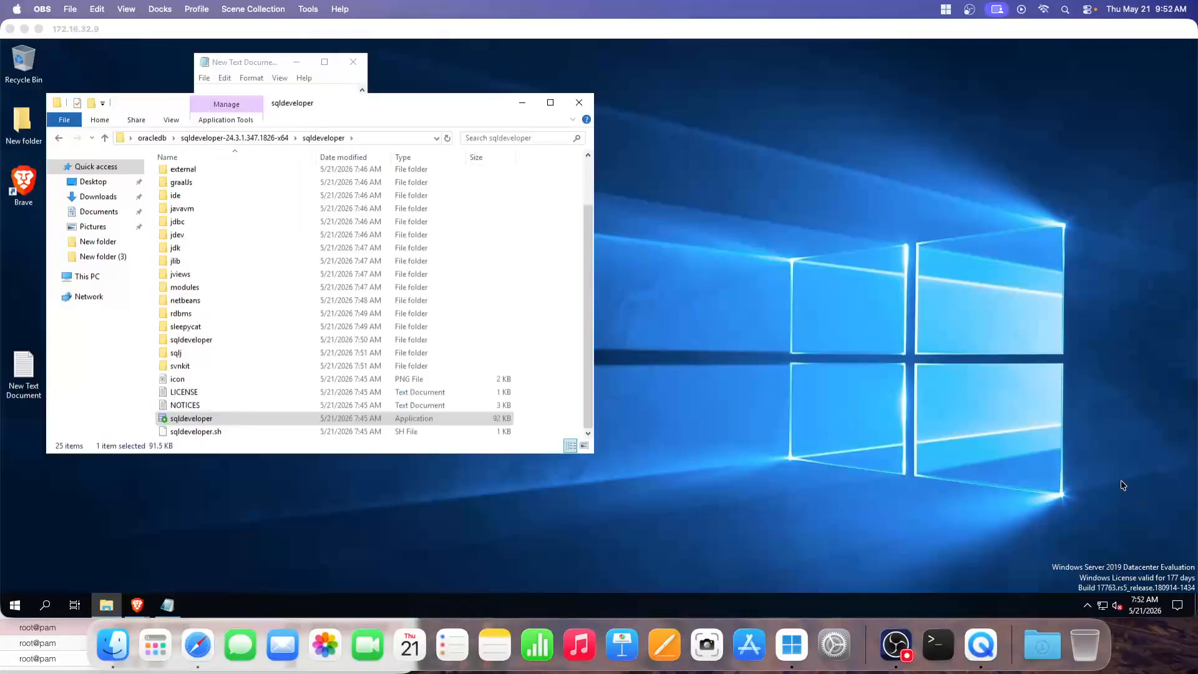
click(1144, 463)
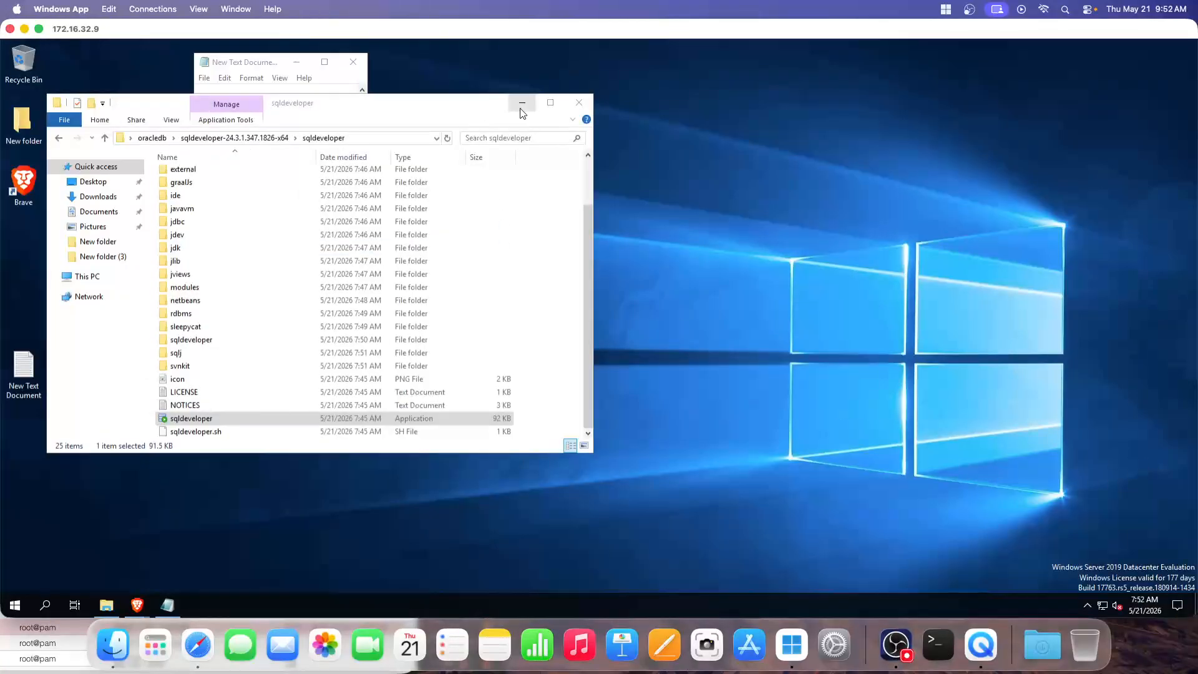
Close the sqldeveloper folder, move Notepad aside, and browse the SQL Server groups in Start
click(579, 104)
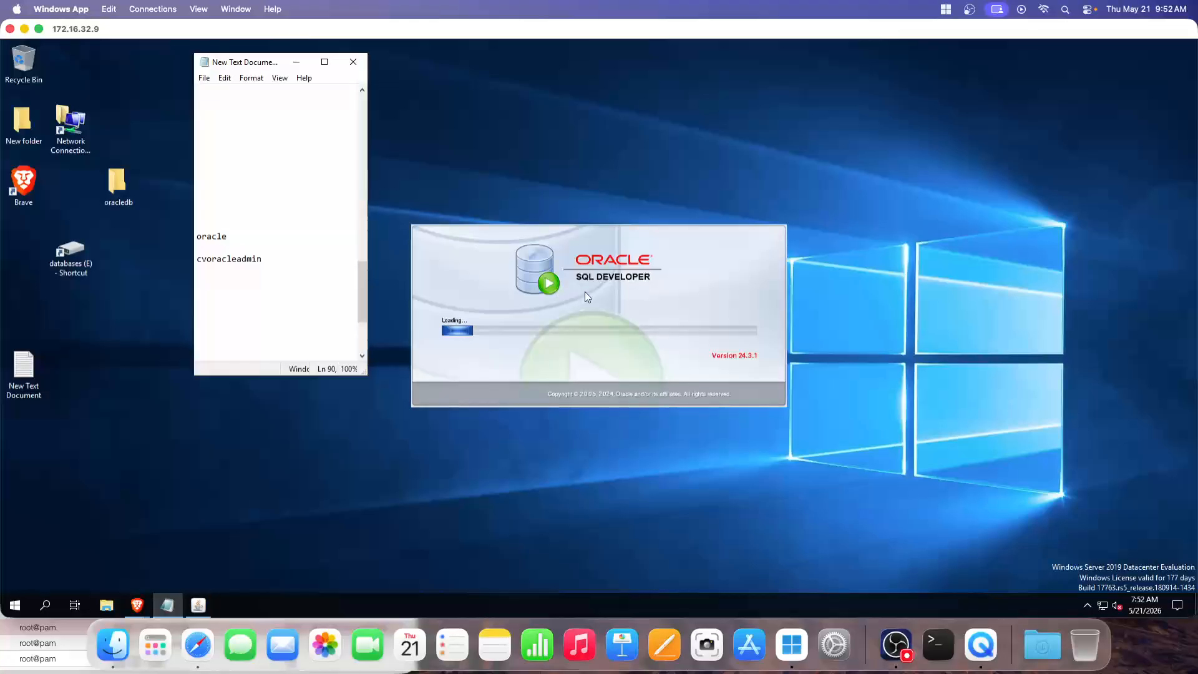
drag(248, 67, 208, 88)
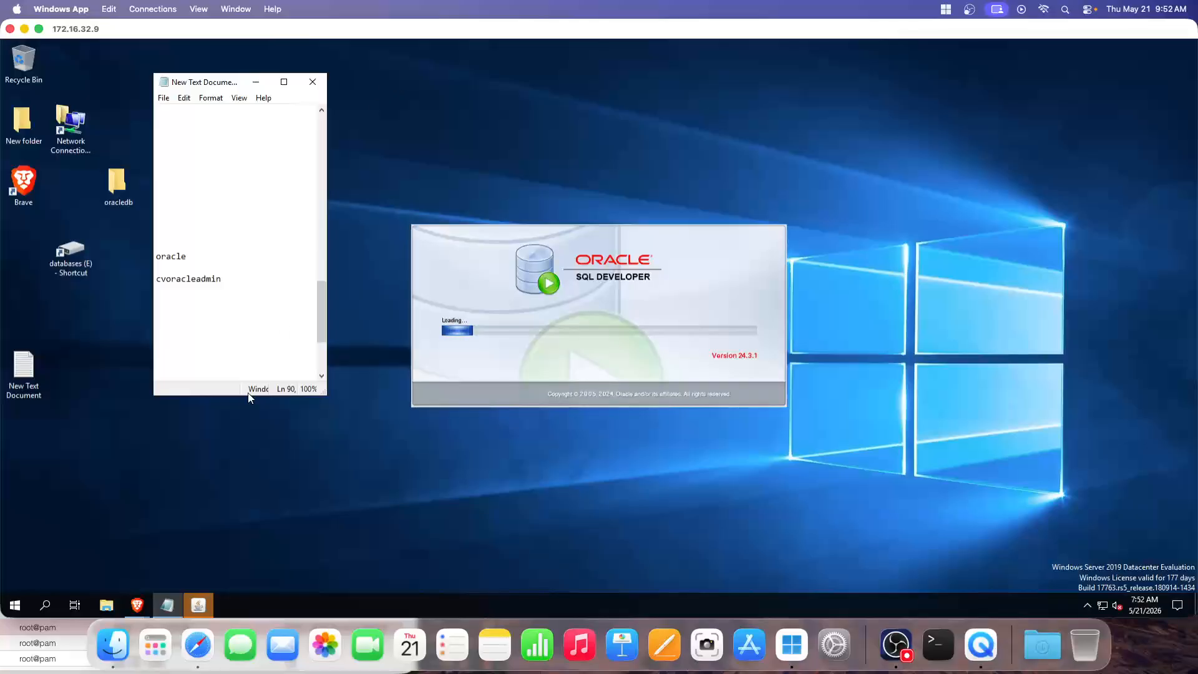
click(15, 604)
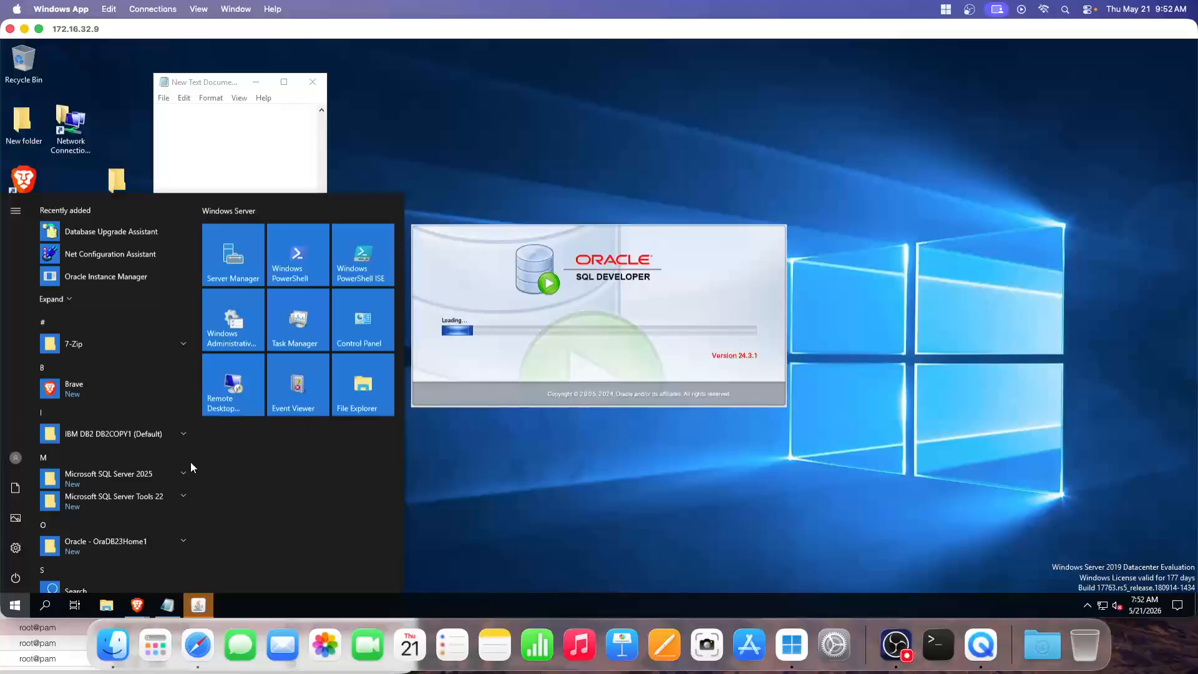
click(181, 496)
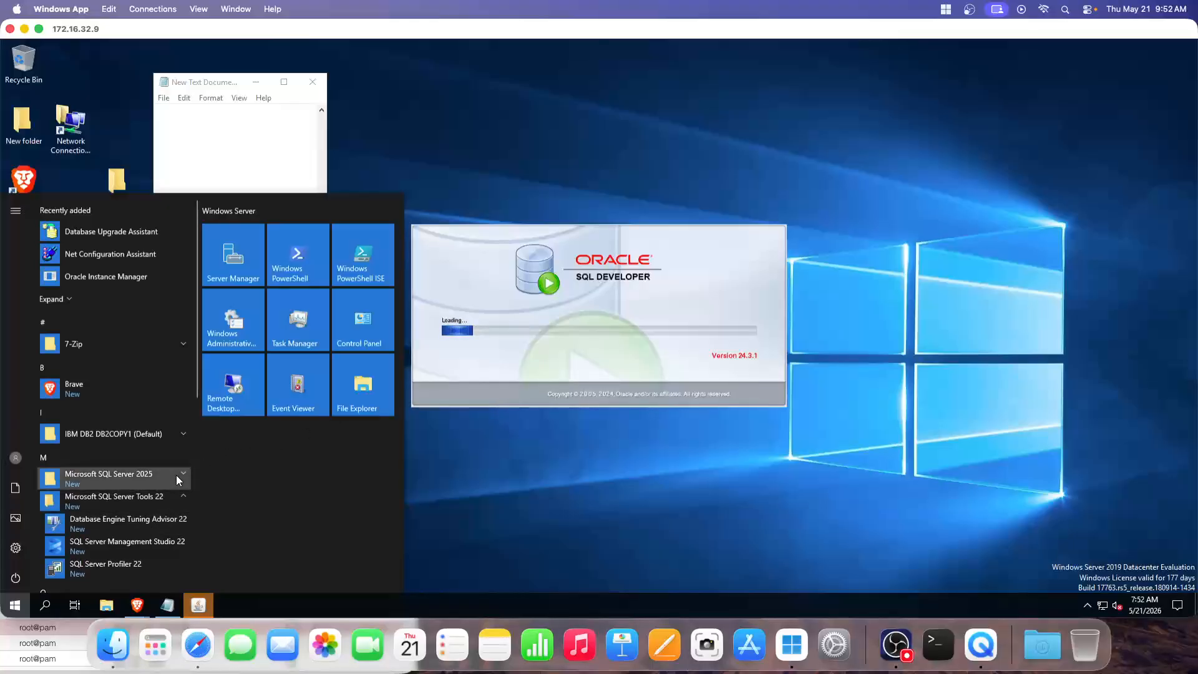
click(180, 474)
scroll(103, 493, down, 2)
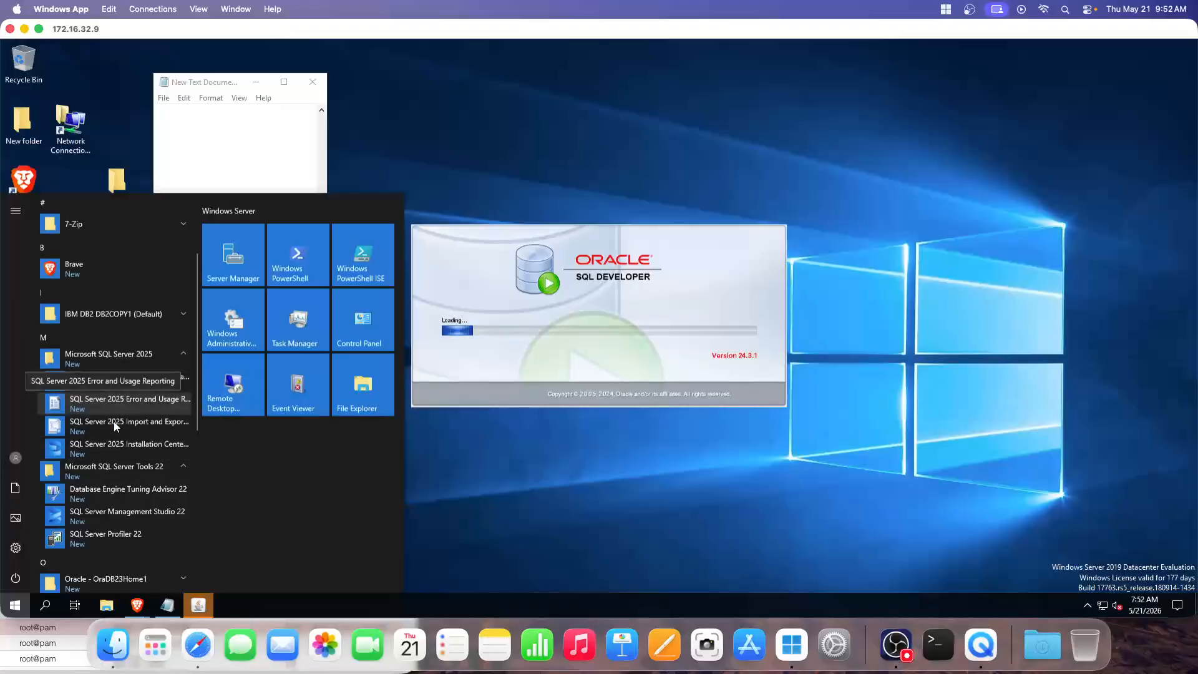
scroll(144, 487, down, 1)
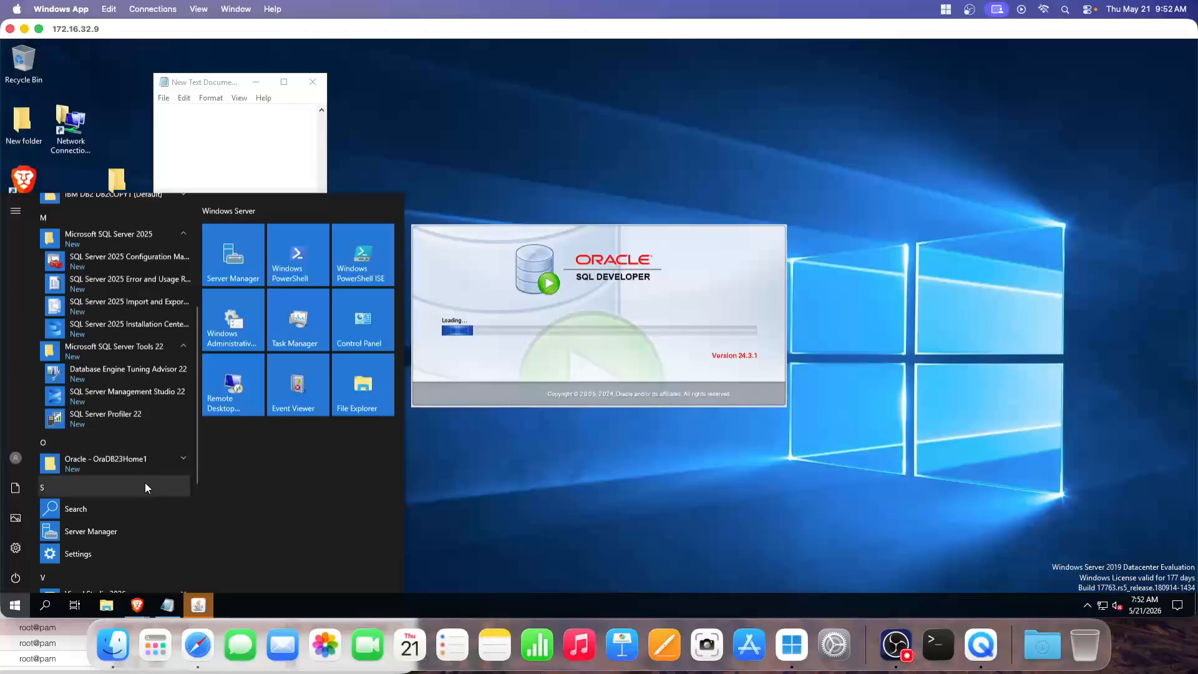
scroll(145, 482, up, 2)
scroll(167, 425, down, 1)
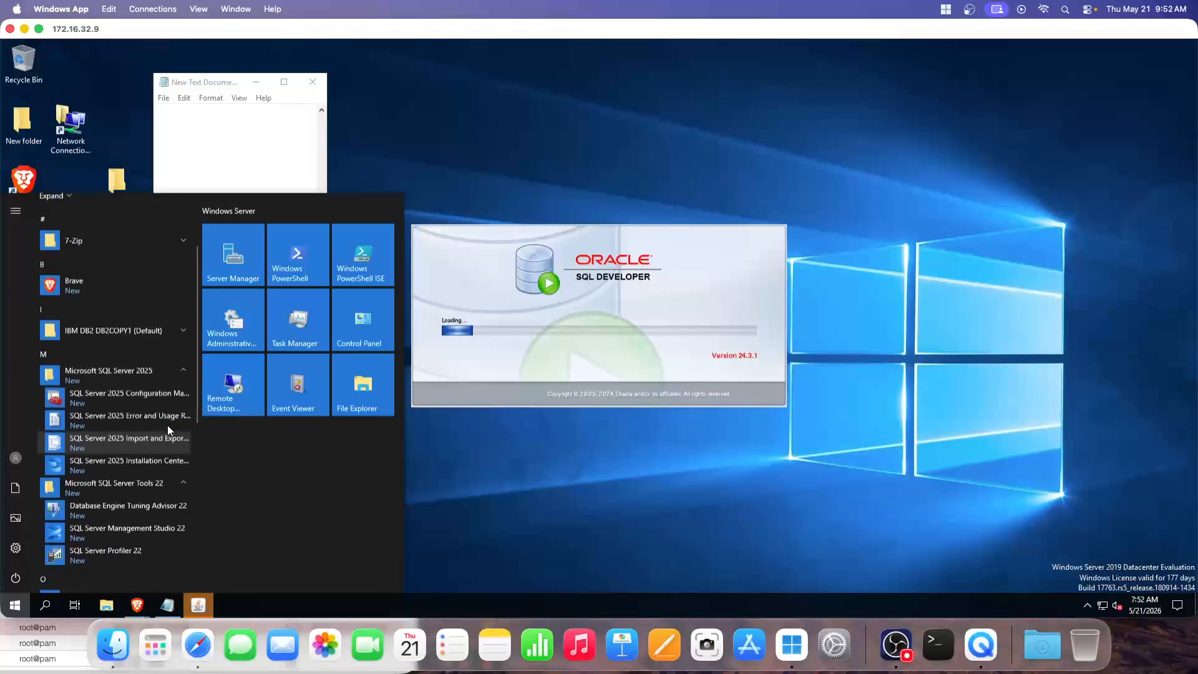
click(178, 362)
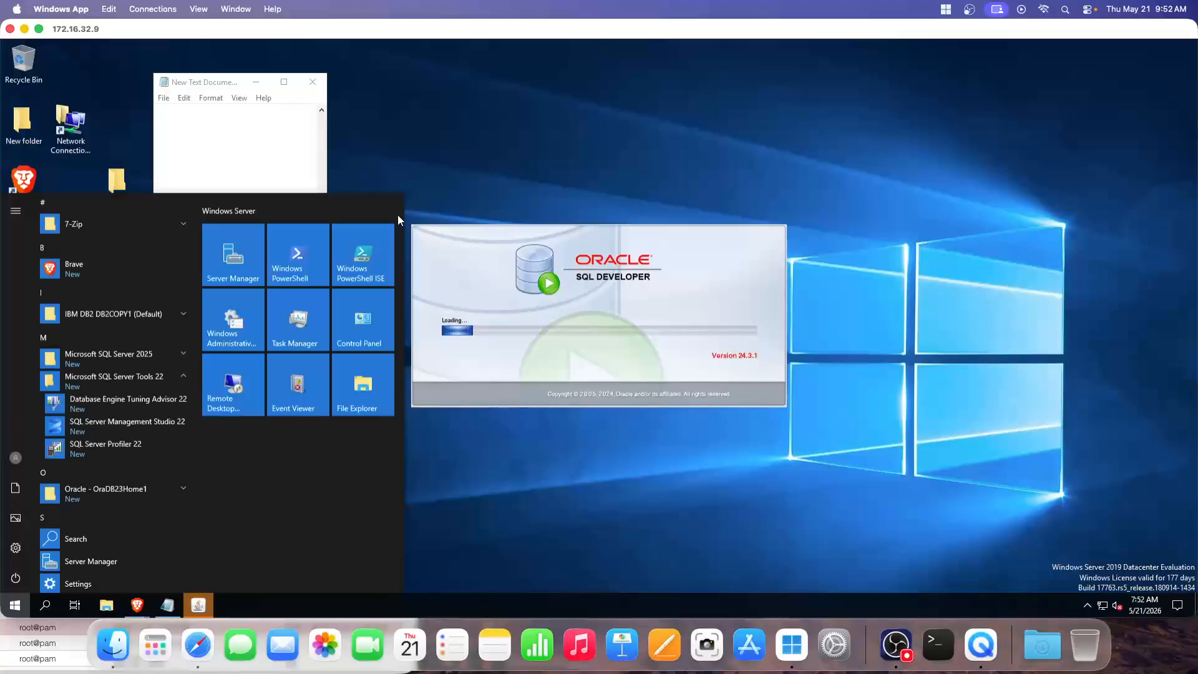
click(492, 170)
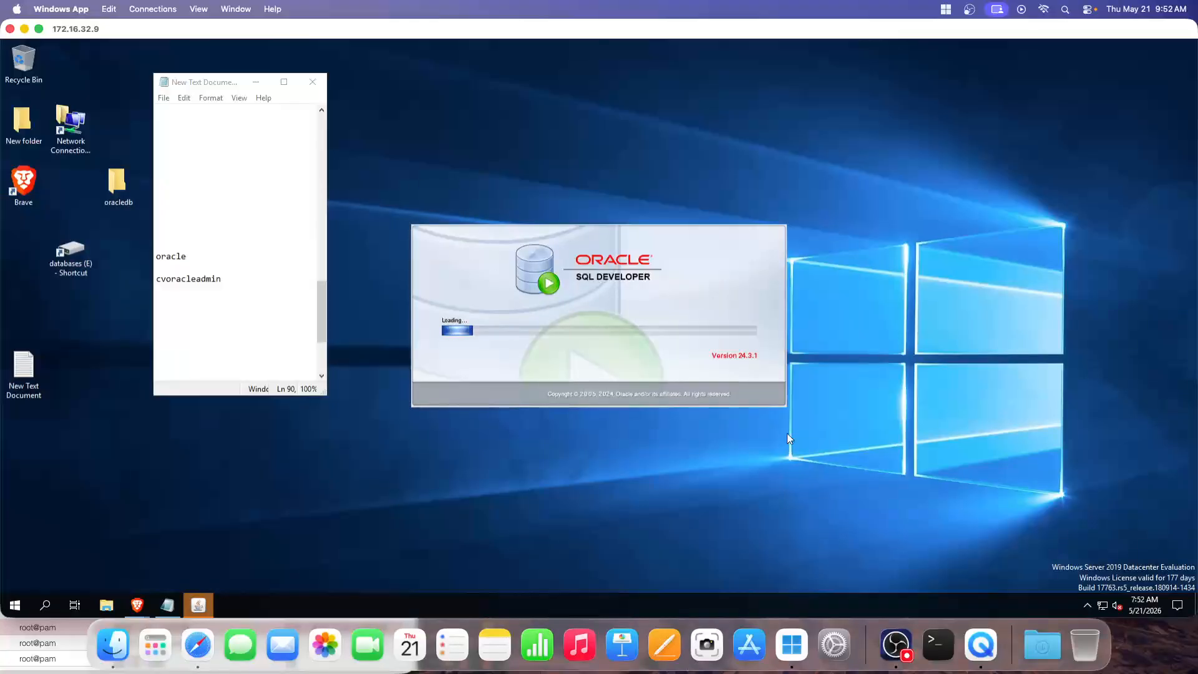
Disable automated usage reporting to Oracle and open the New Database Connection dialog
click(896, 644)
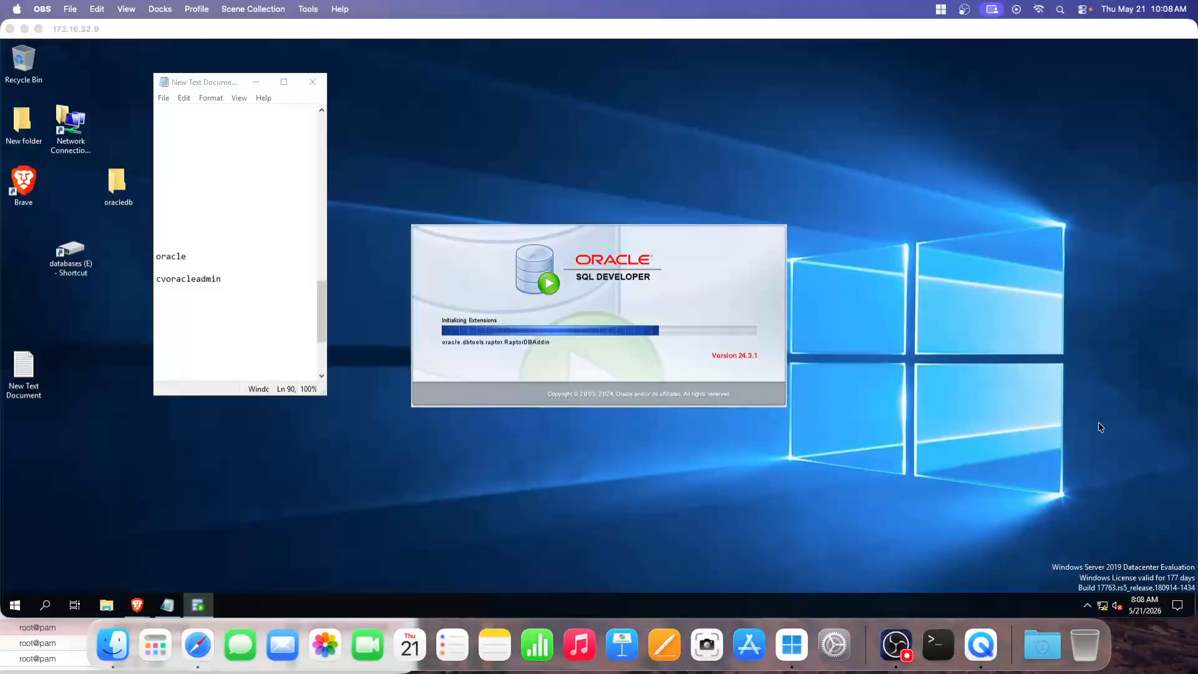
click(1098, 422)
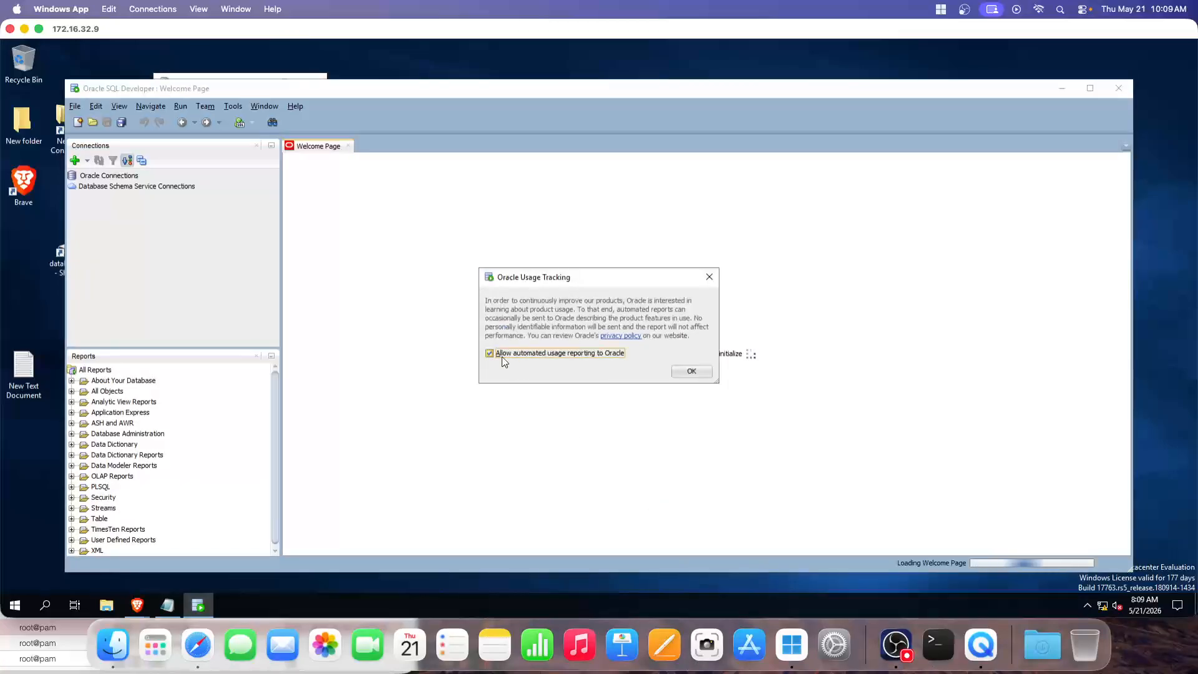
click(498, 354)
click(698, 370)
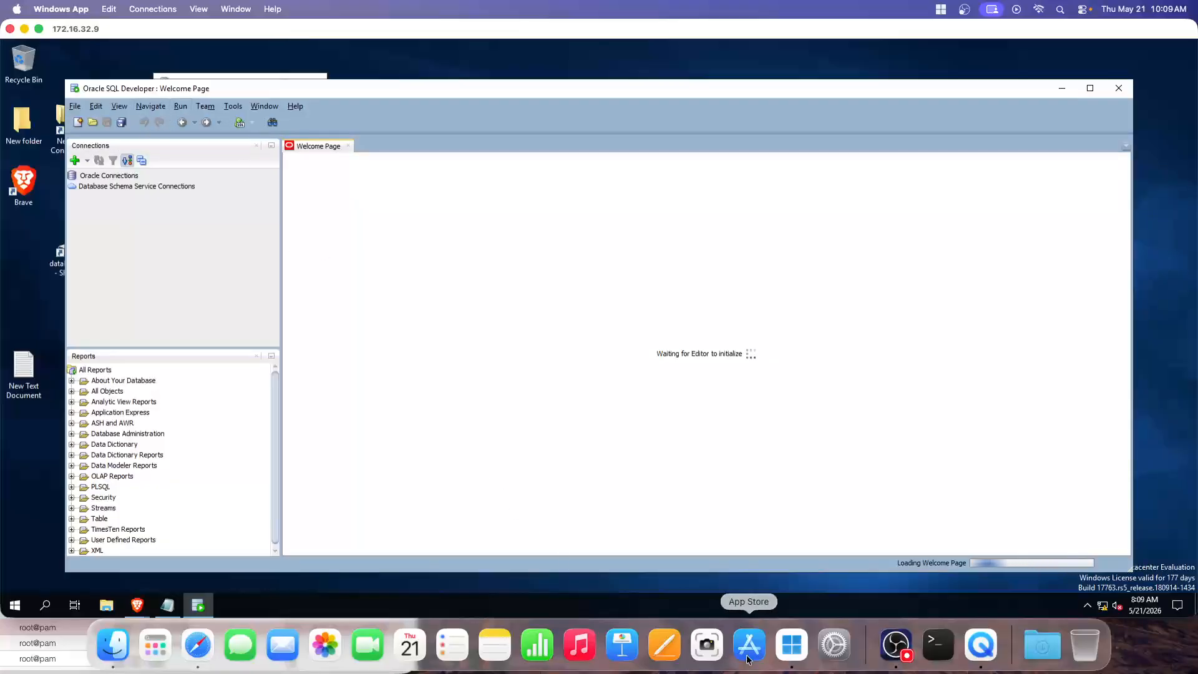
click(896, 644)
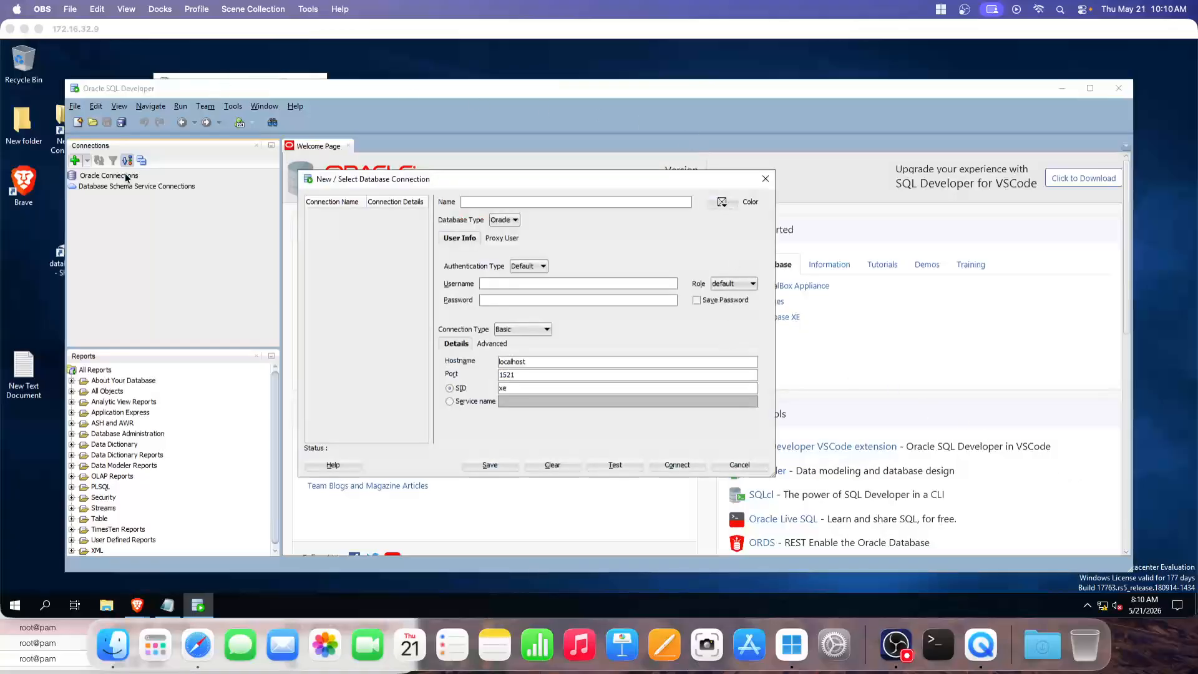
Discard the old connection form and start a fresh new connection for oraclecvdb
click(532, 187)
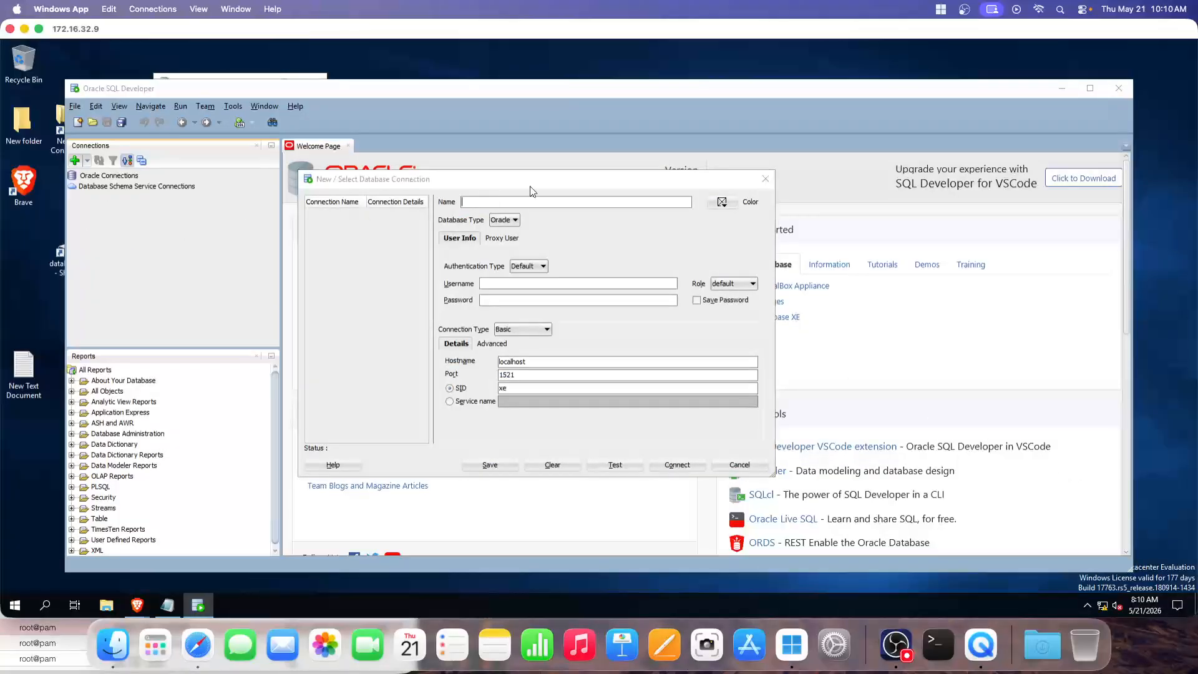
click(766, 179)
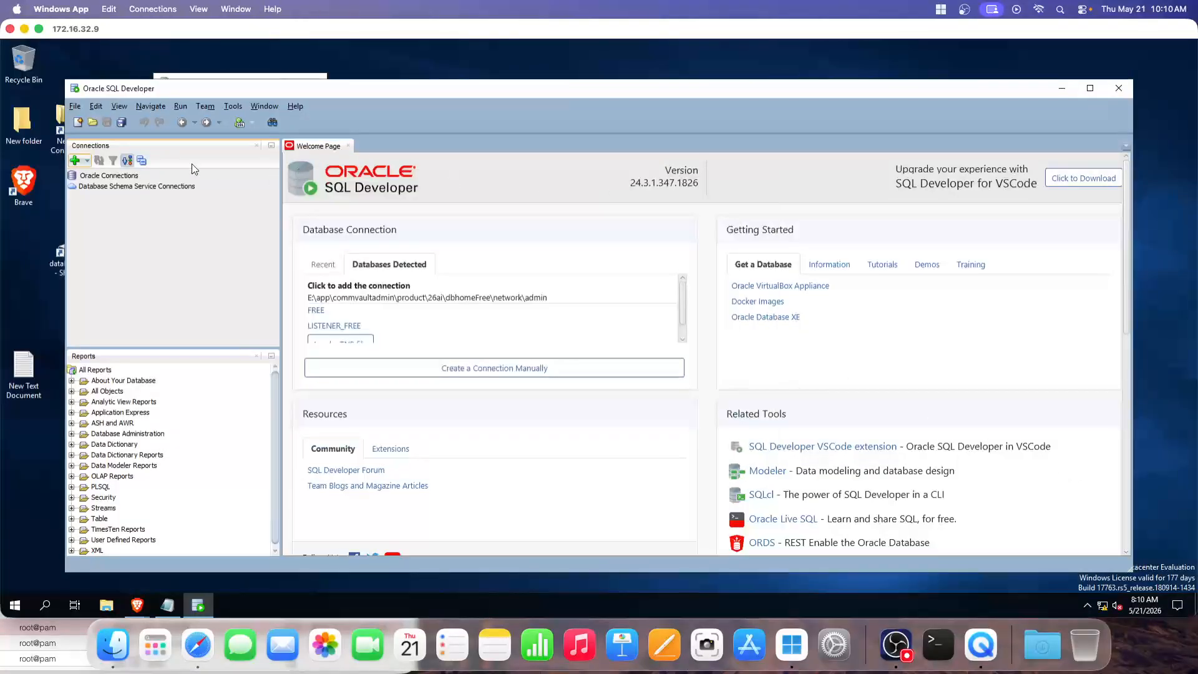
click(76, 161)
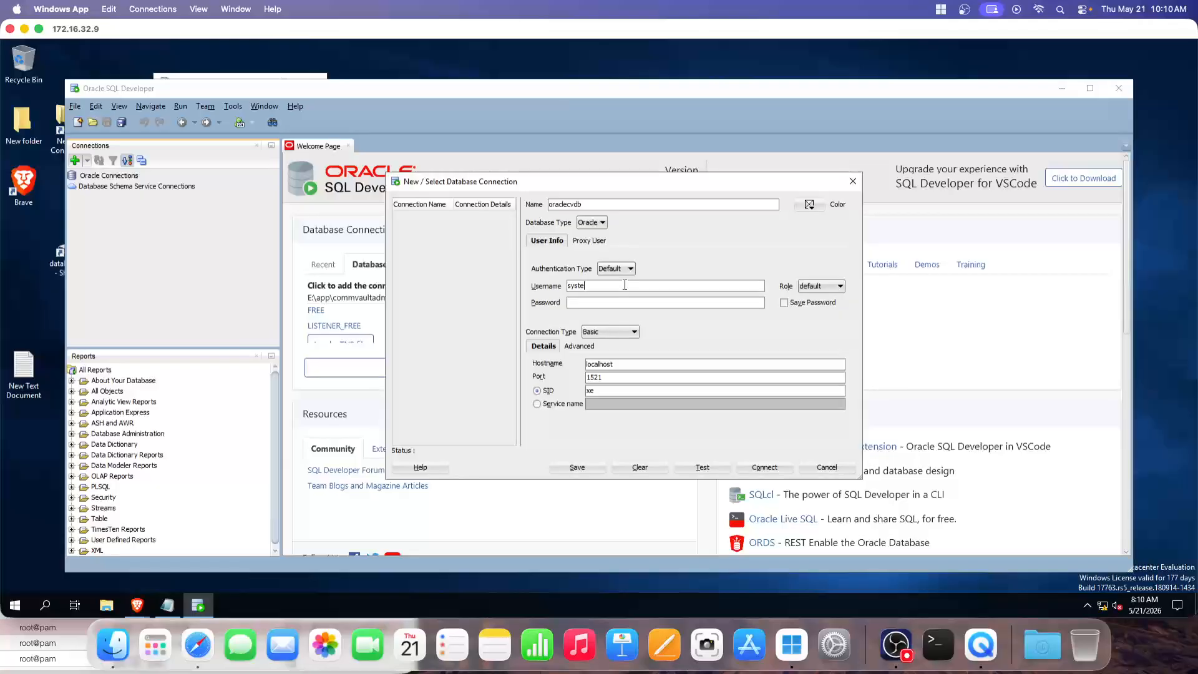
Enter username system and the password, then test the oraclecvdb connection
click(904, 646)
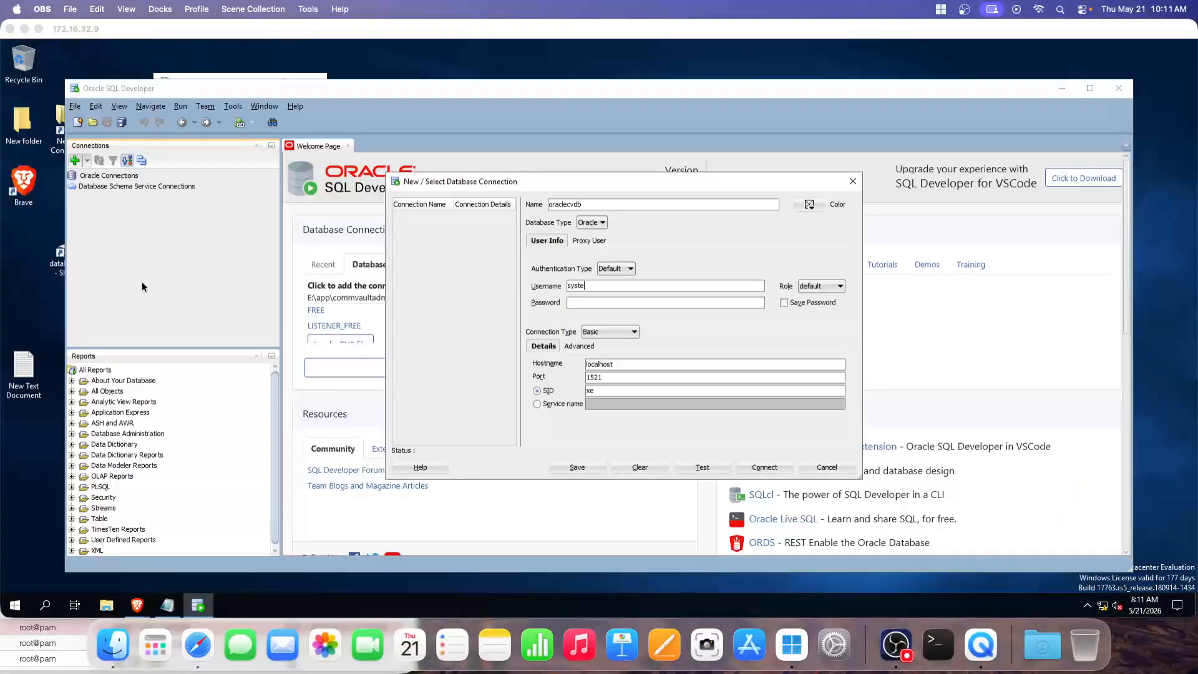
click(580, 304)
text(system)
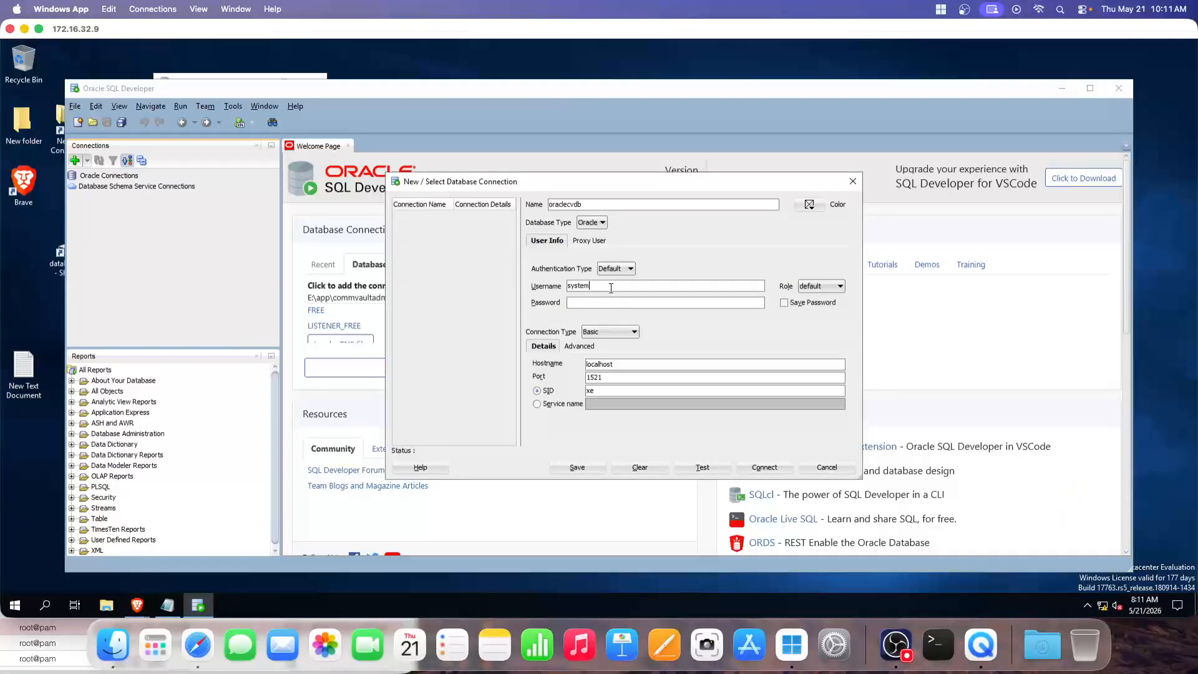
key(Tab)
click(765, 467)
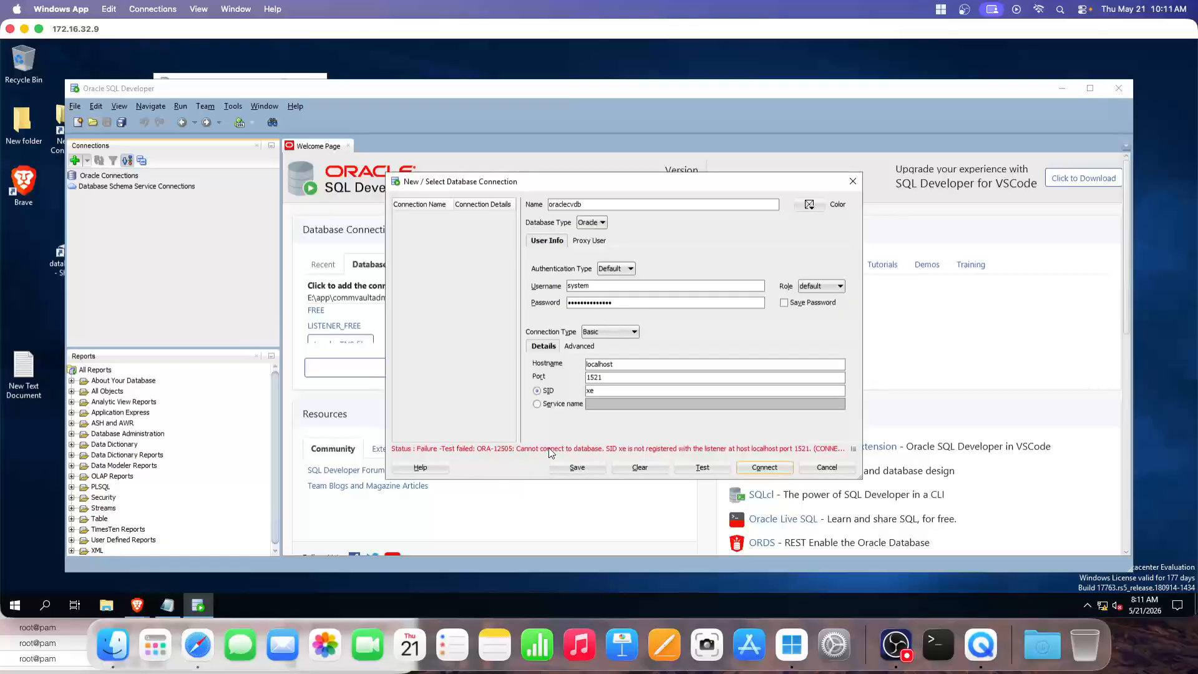
Retest using Service name, then SID, and edit the SID xe before testing again
click(536, 404)
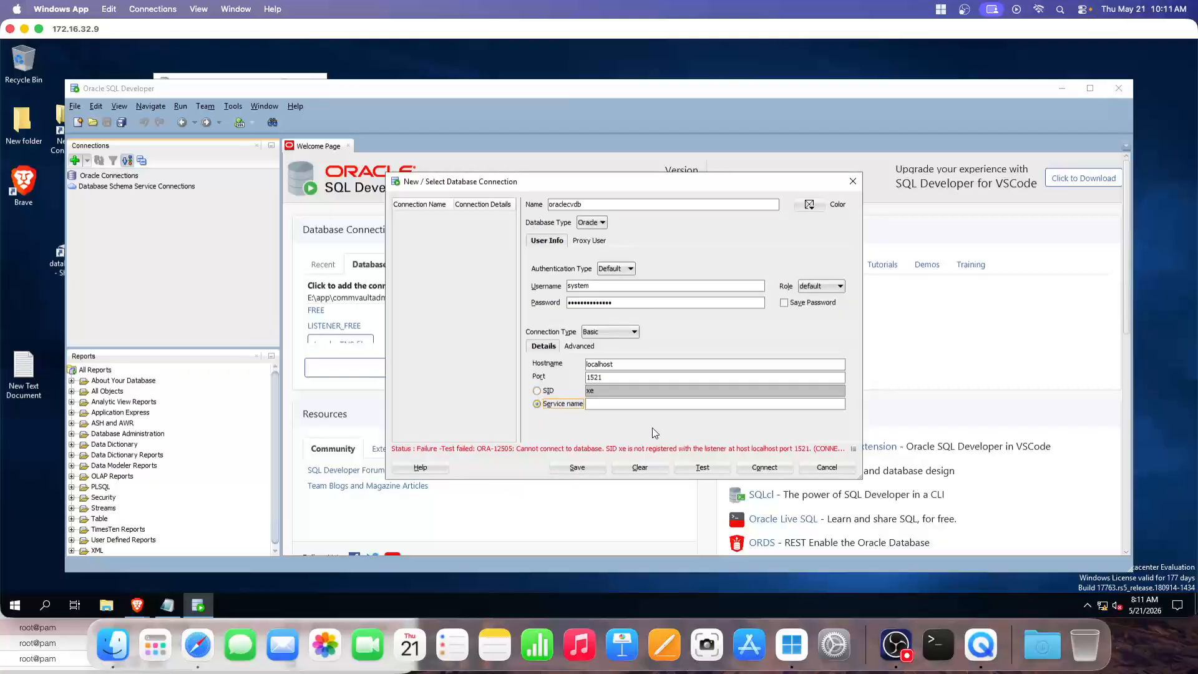
click(704, 469)
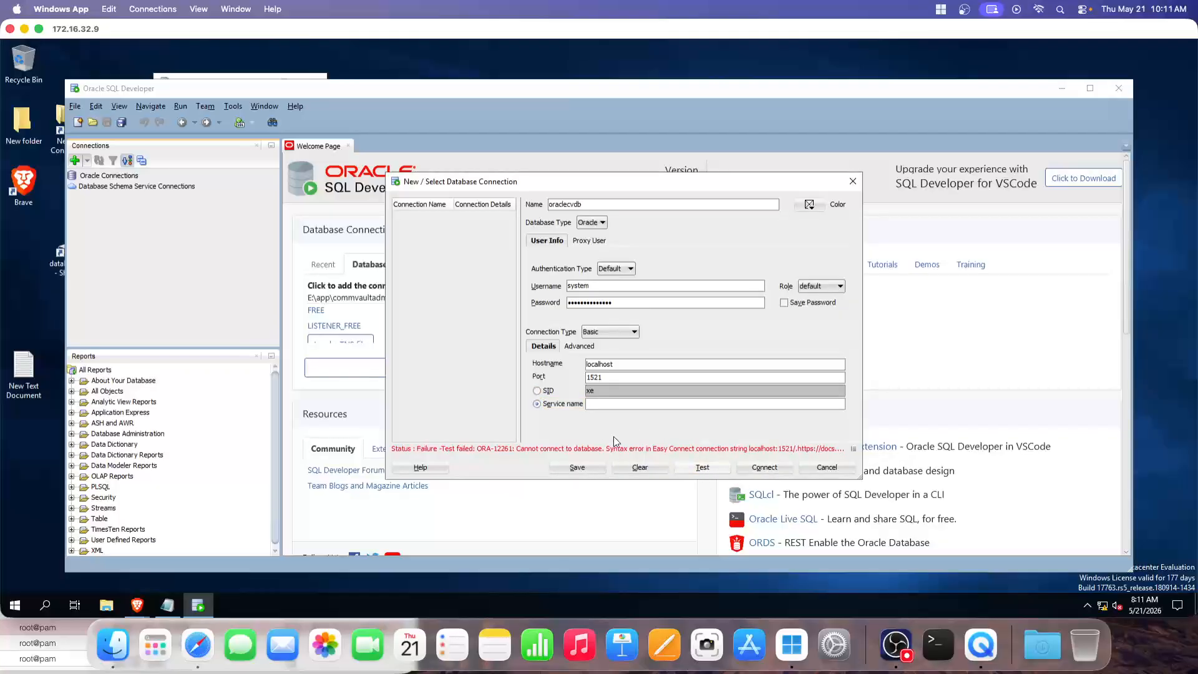
click(537, 390)
click(712, 468)
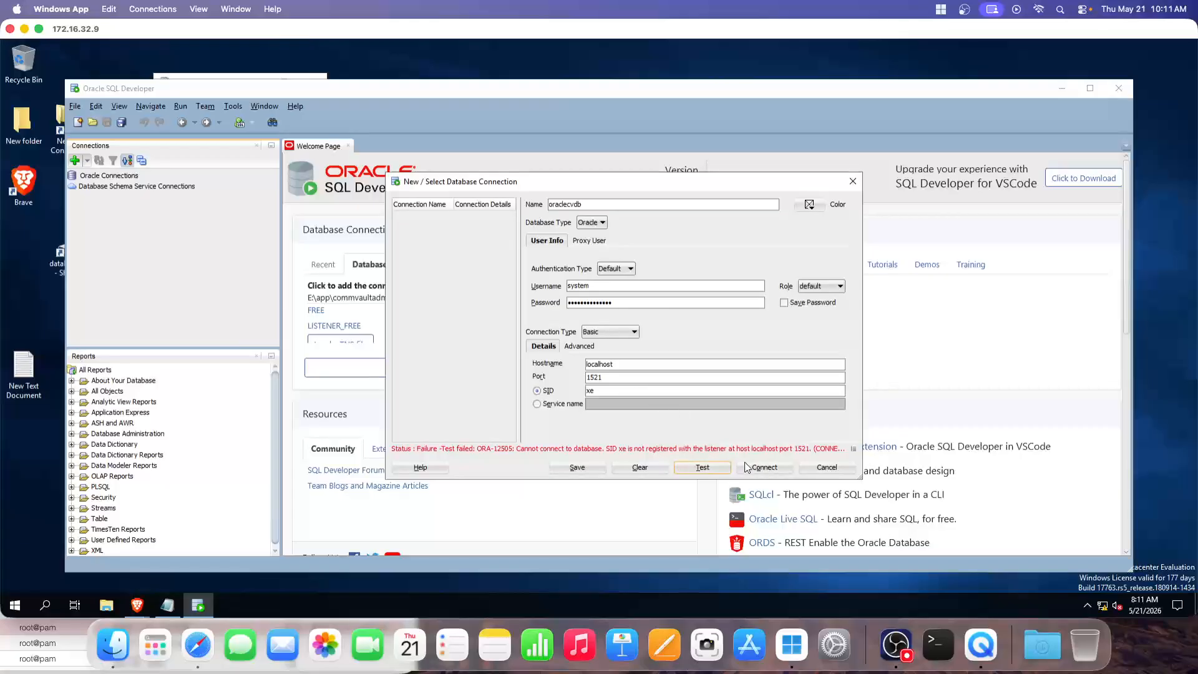
click(896, 649)
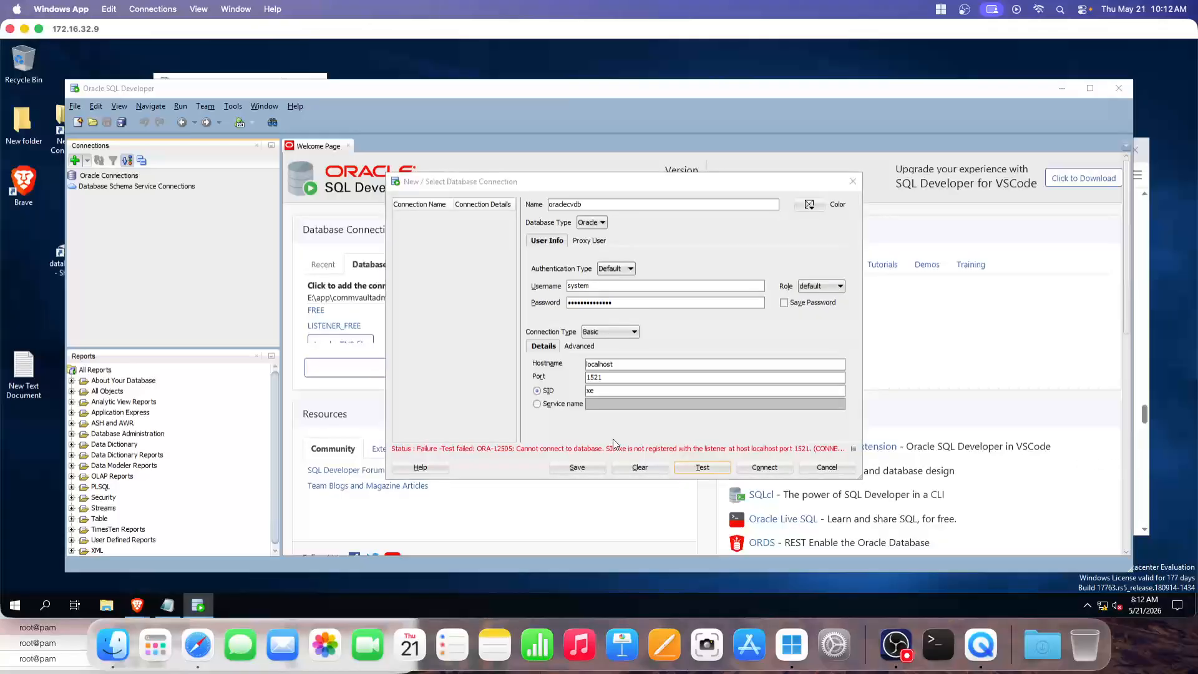
double_click(588, 391)
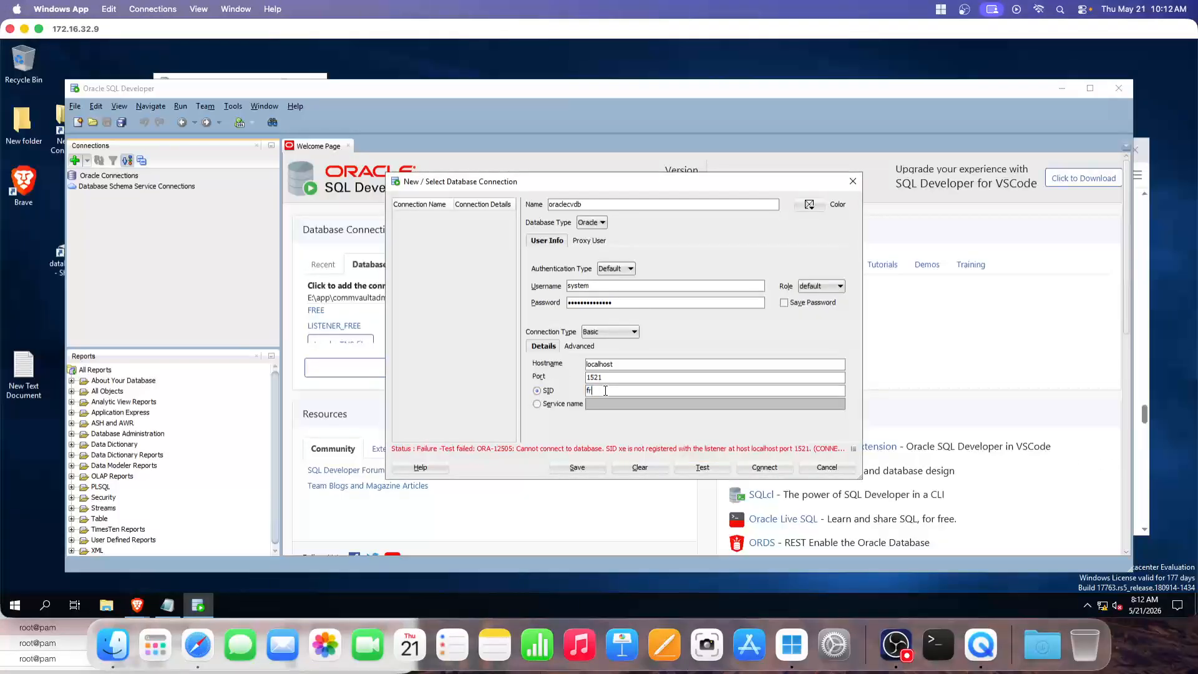
click(764, 468)
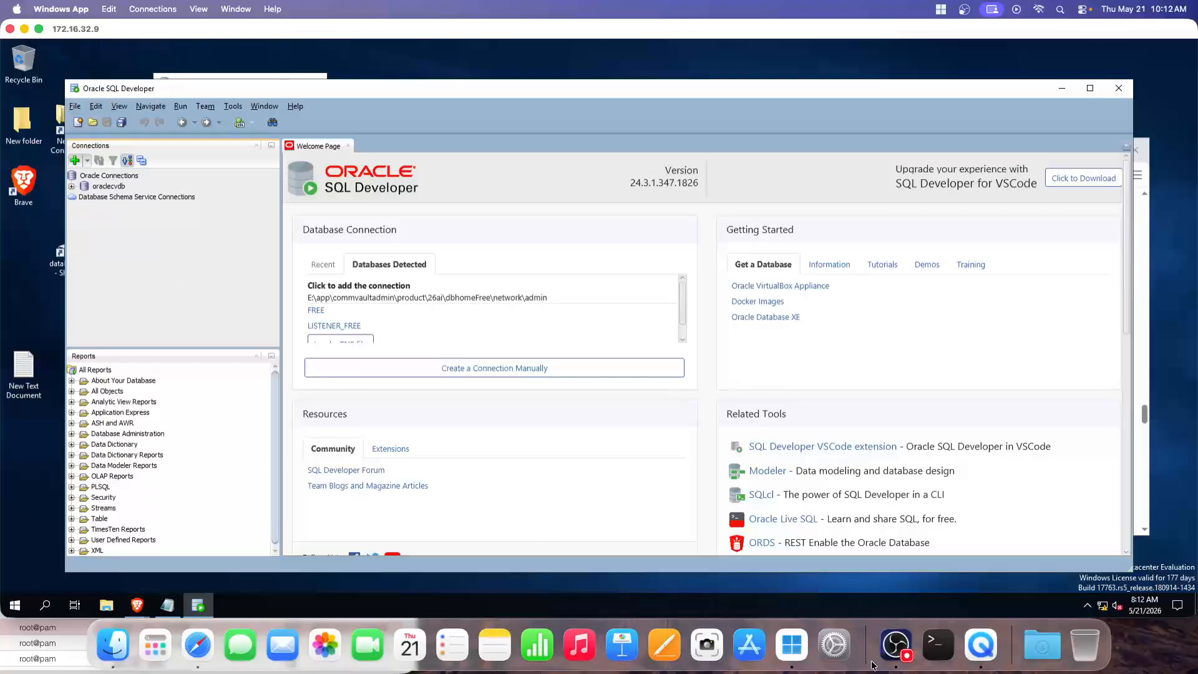
Scroll and collapse the oraclecvdb tree, then dismiss the Oracle Connections context menu
click(896, 643)
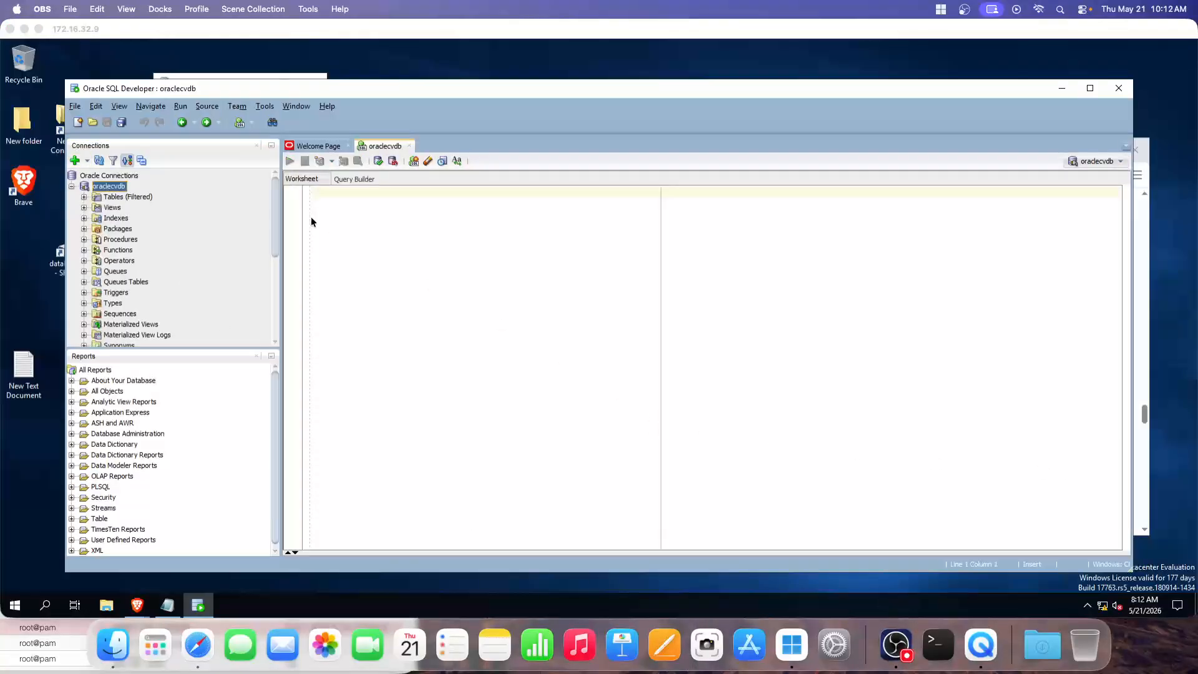
click(146, 90)
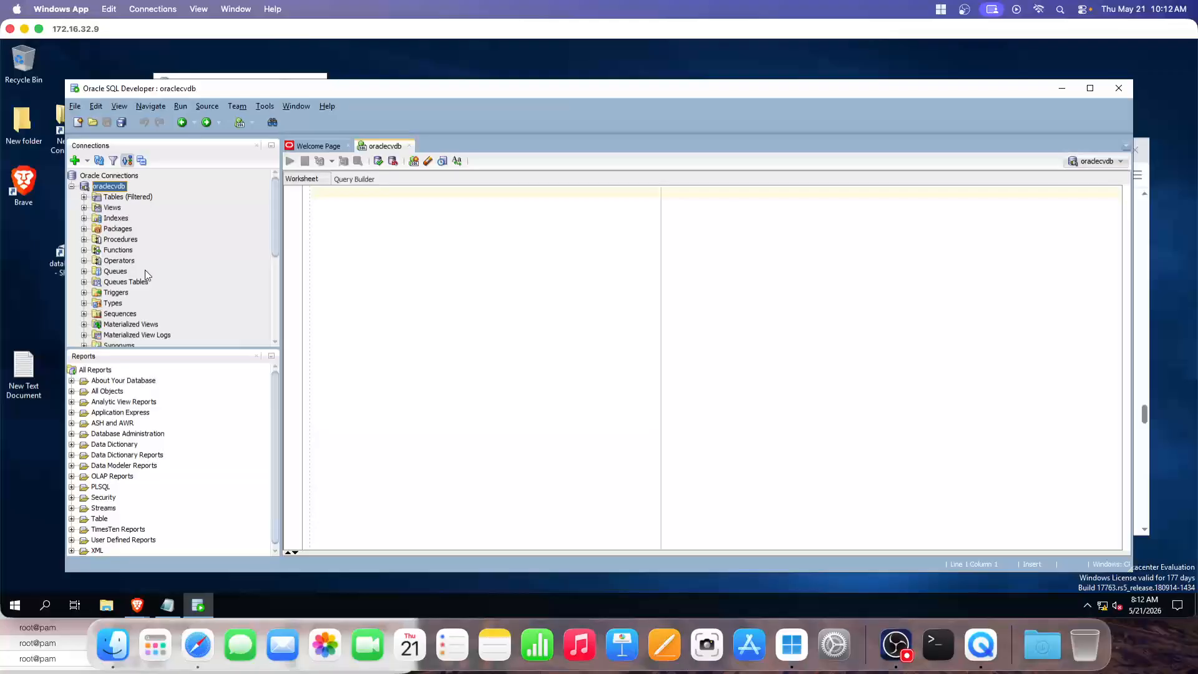
scroll(129, 222, down, 2)
scroll(150, 287, up, 2)
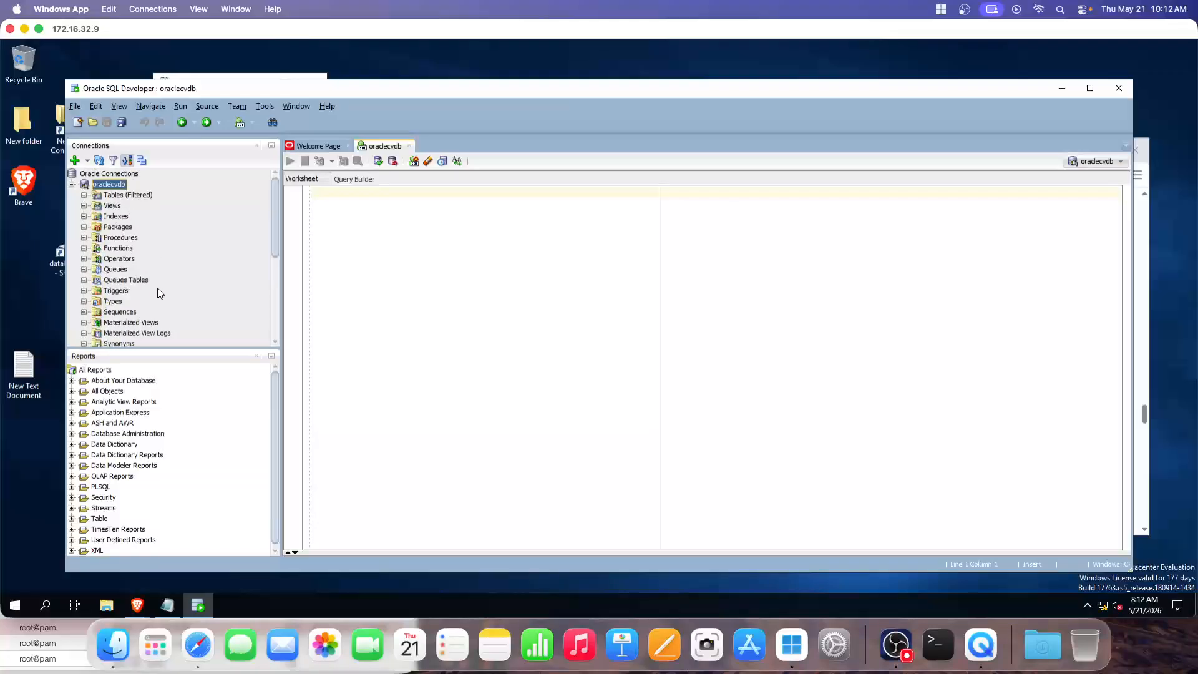
click(72, 186)
click(100, 177)
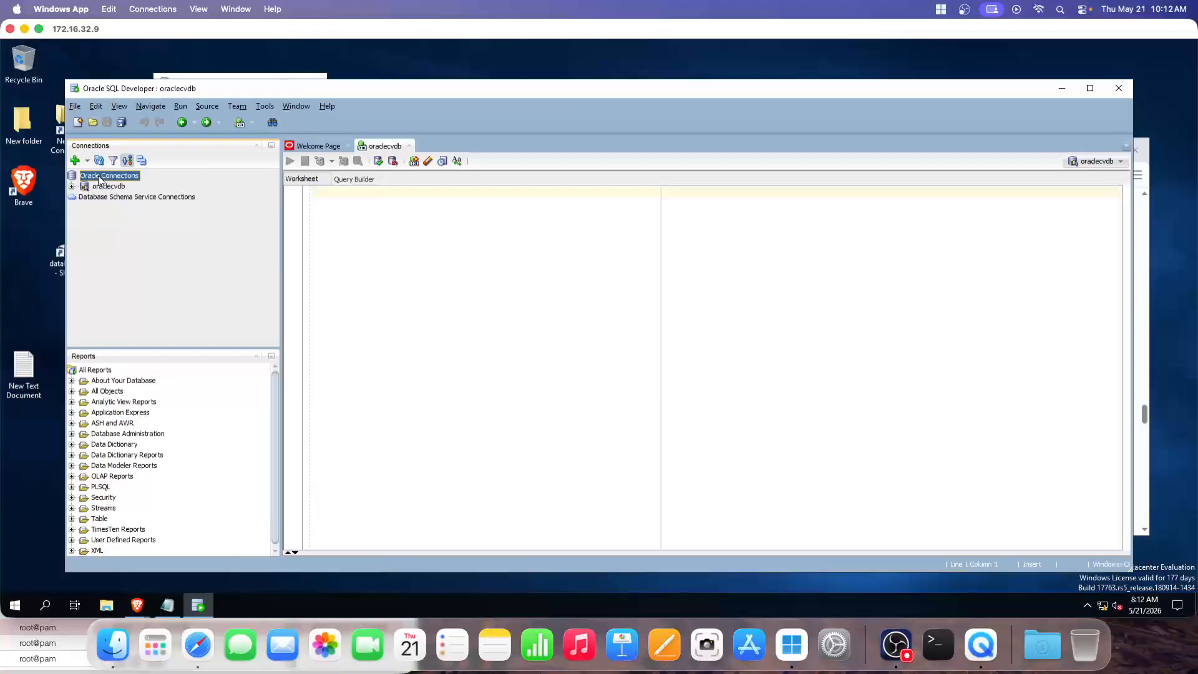
right_click(100, 177)
click(414, 211)
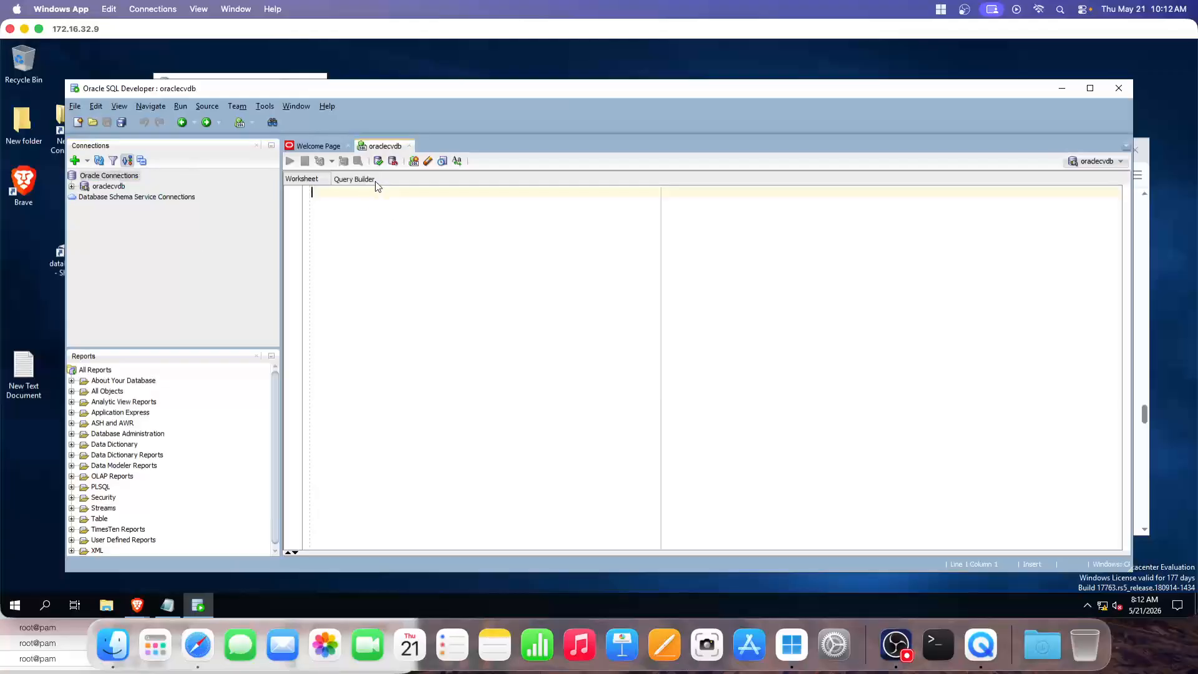
click(321, 148)
Expand and collapse oraclecvdb again, closing the connections group menu unused
click(71, 187)
scroll(89, 189, up, 1)
click(73, 187)
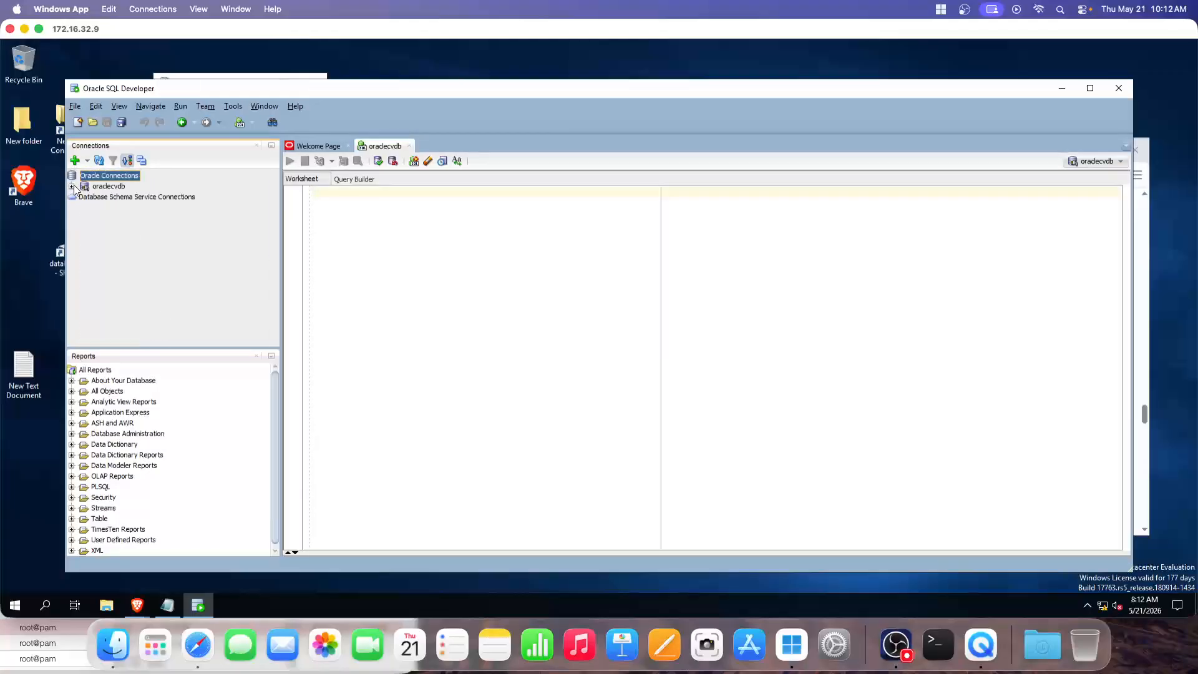
right_click(99, 176)
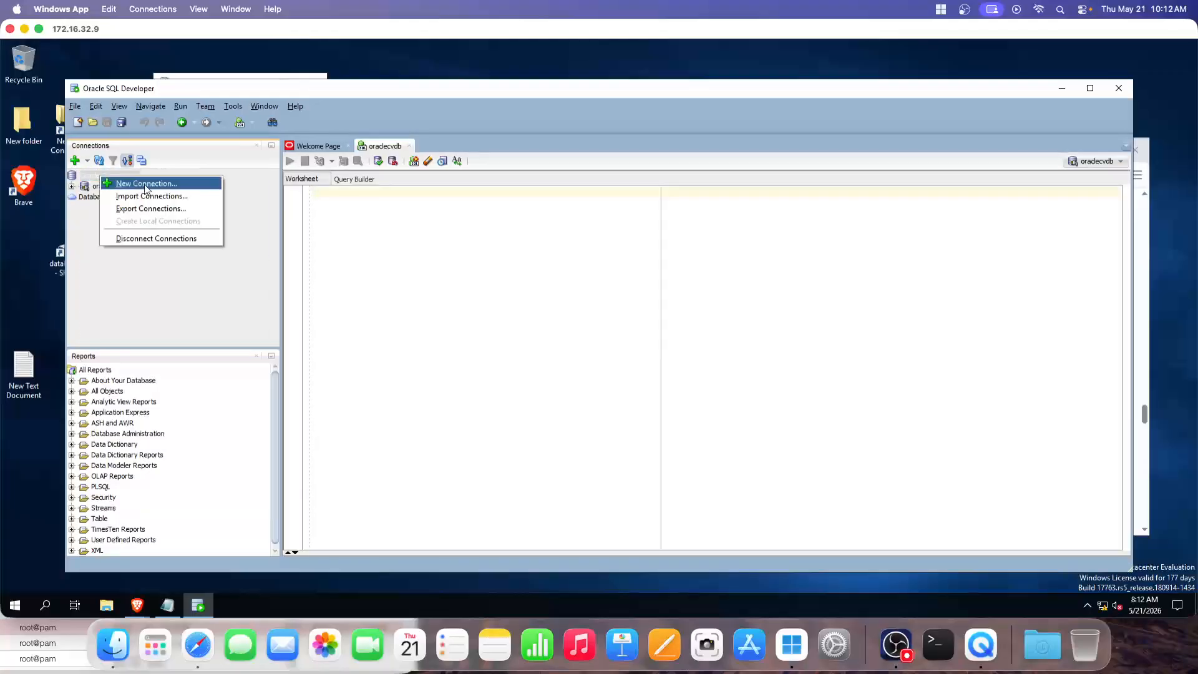
click(87, 213)
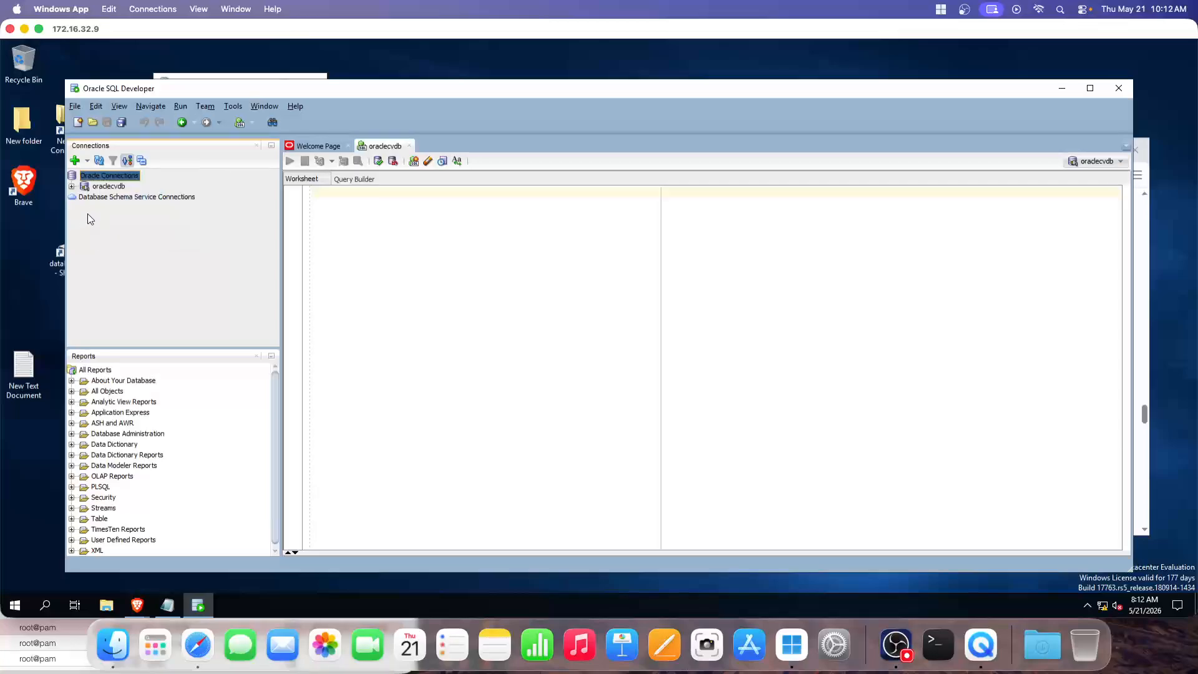
Expand oraclecvdb, open Tables (Filtered), scroll its object folders, then collapse the tree
click(71, 187)
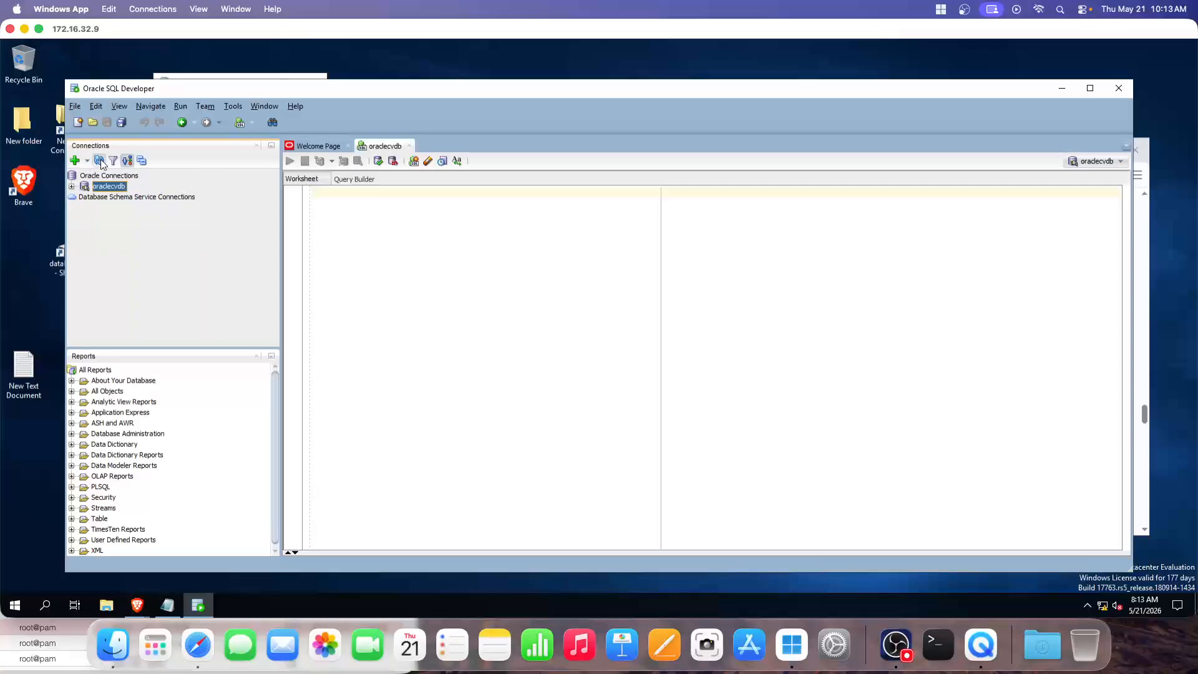
click(71, 186)
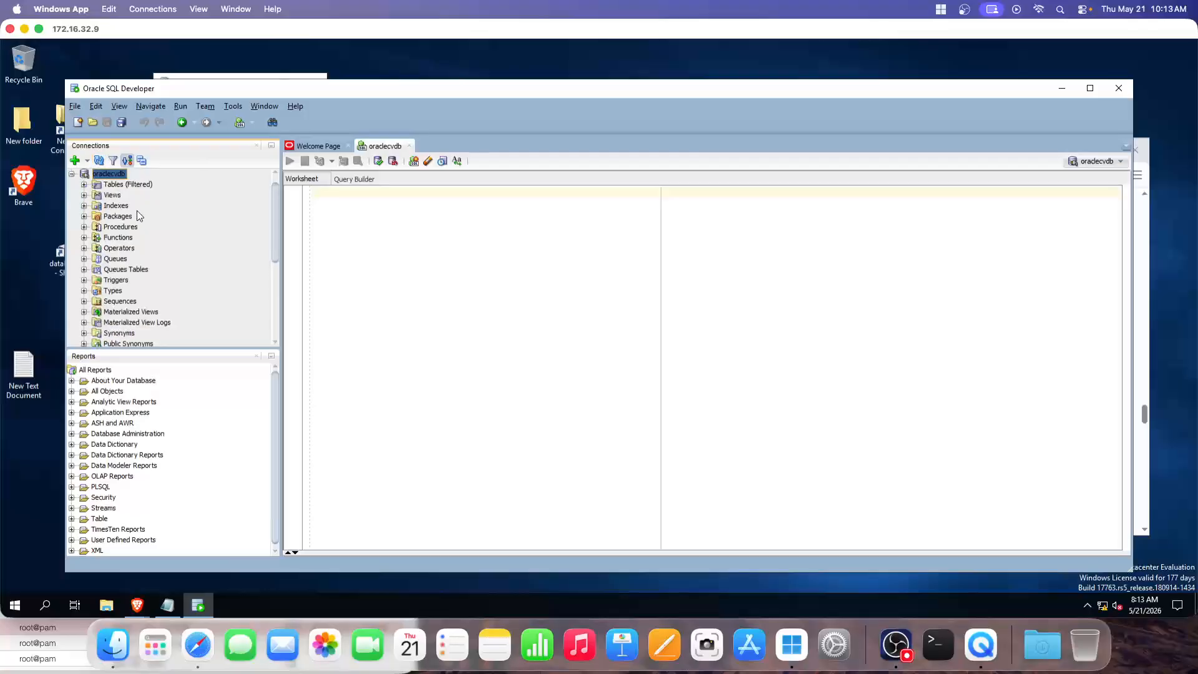
double_click(115, 186)
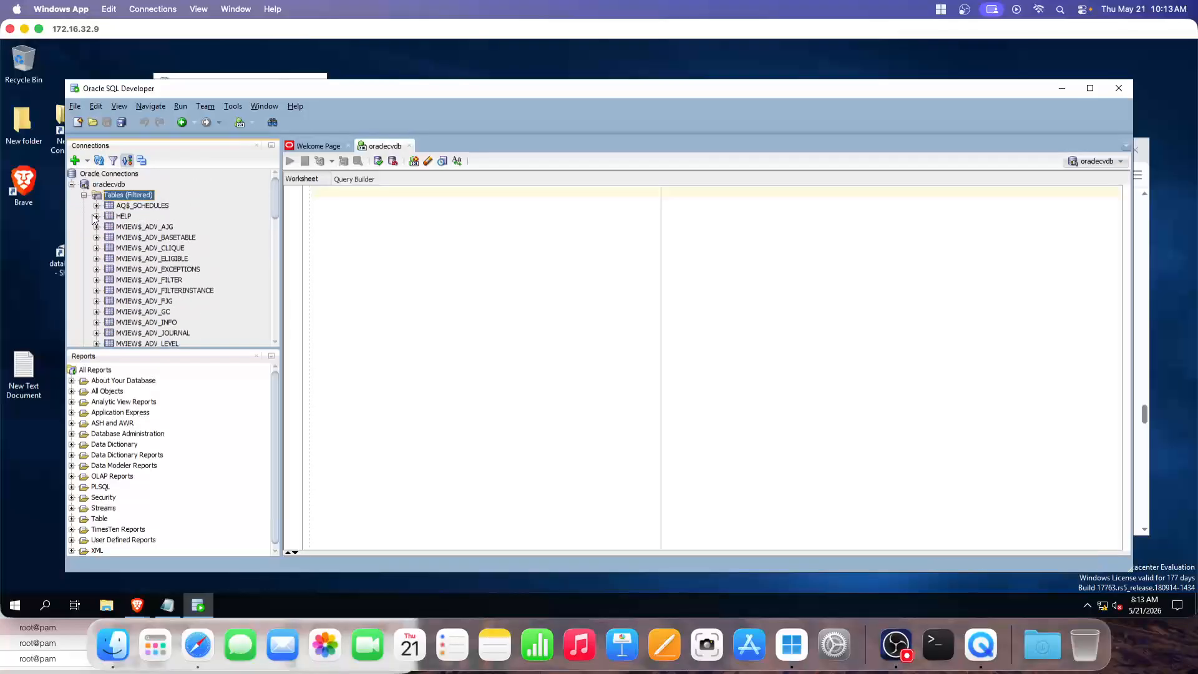
click(83, 195)
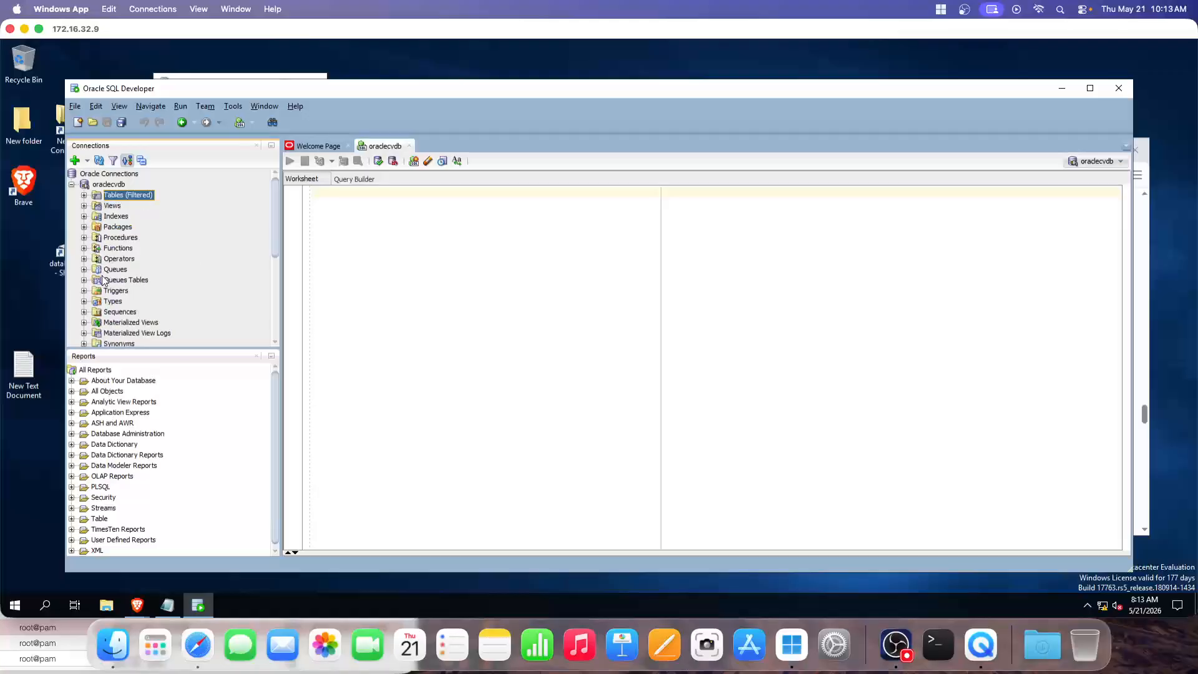
scroll(128, 272, down, 5)
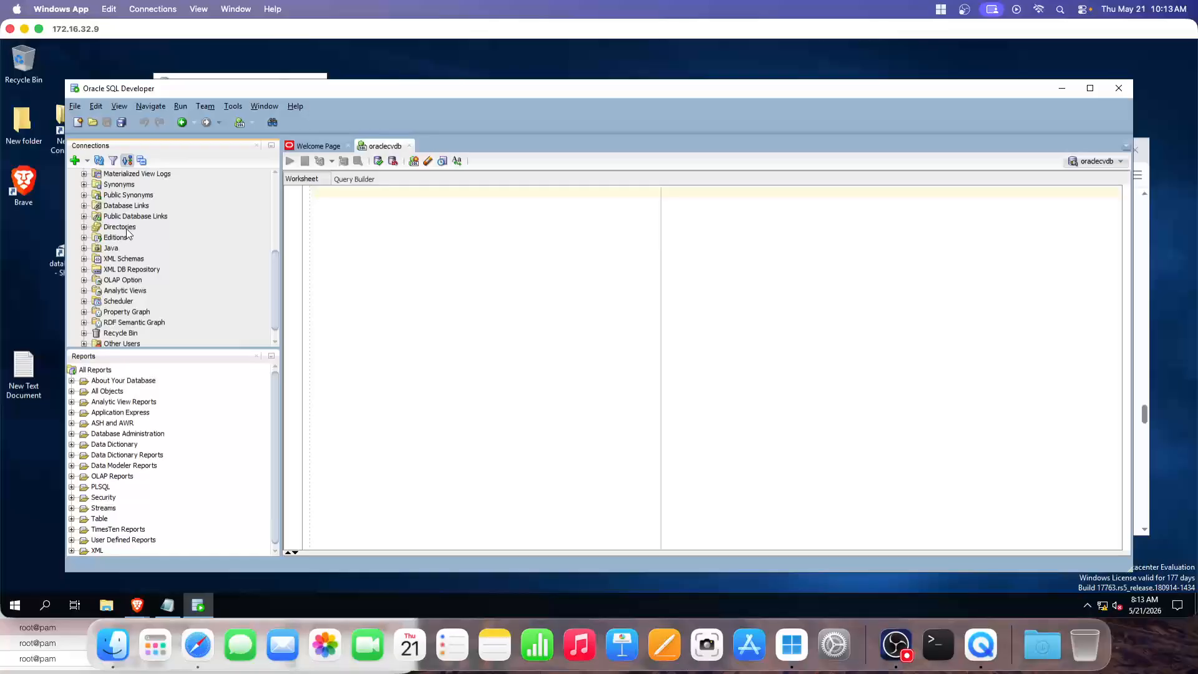
scroll(126, 229, down, 1)
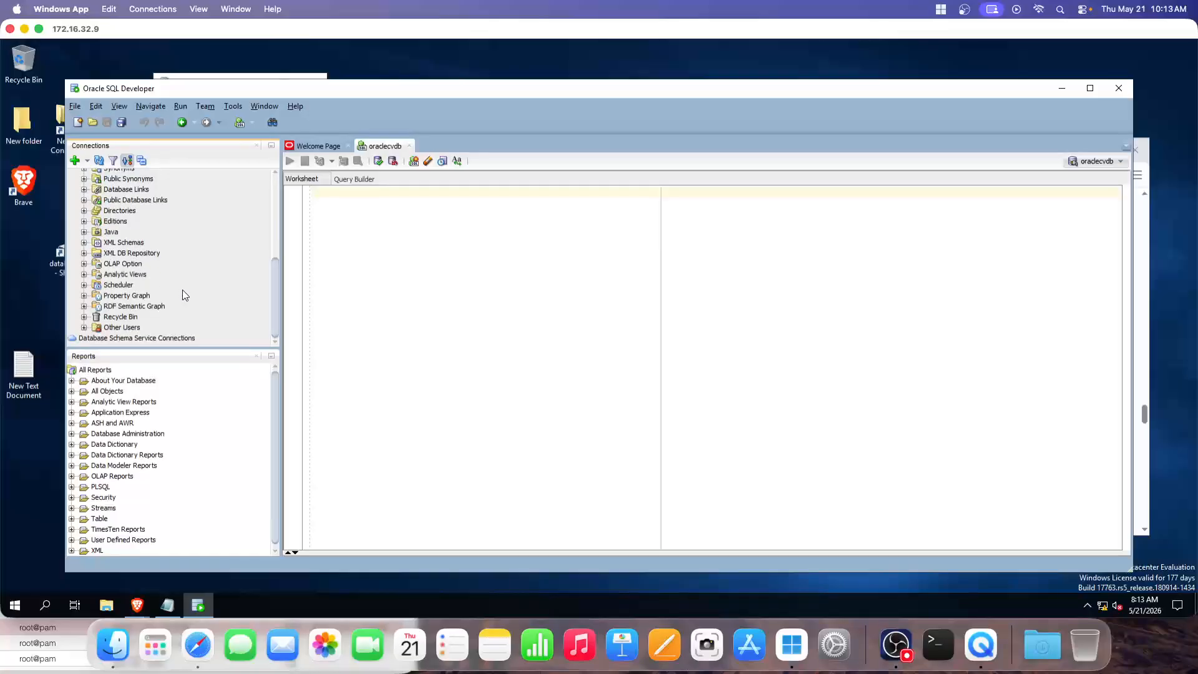
scroll(182, 290, up, 6)
click(72, 185)
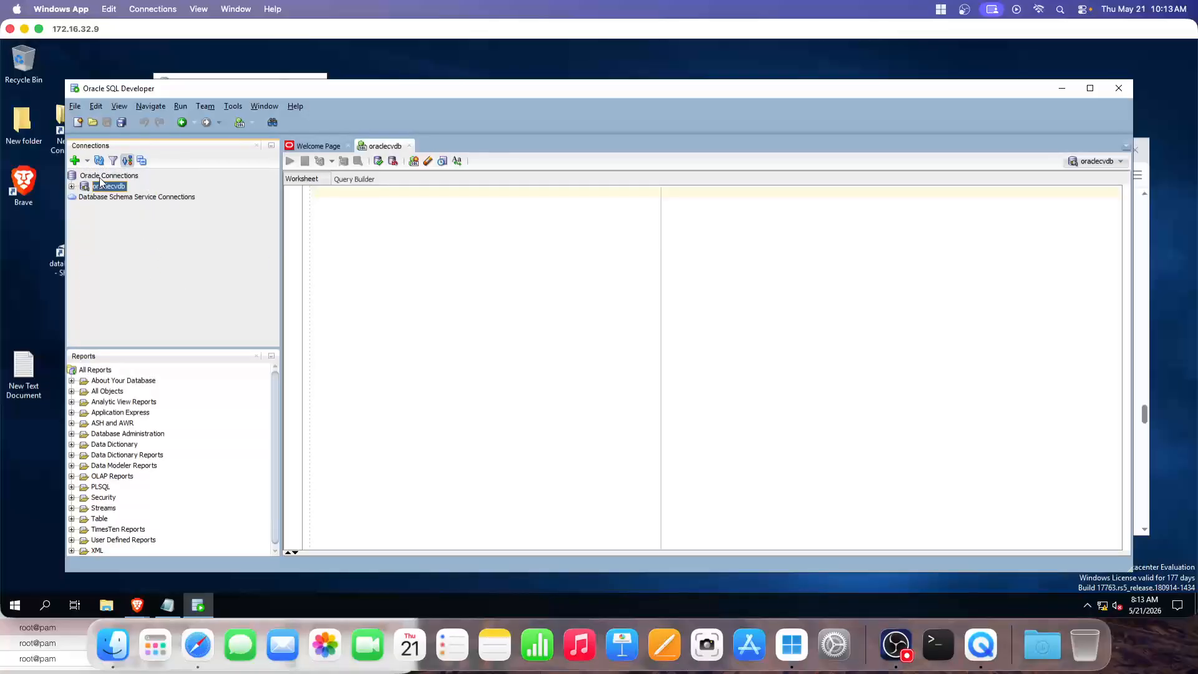
click(102, 177)
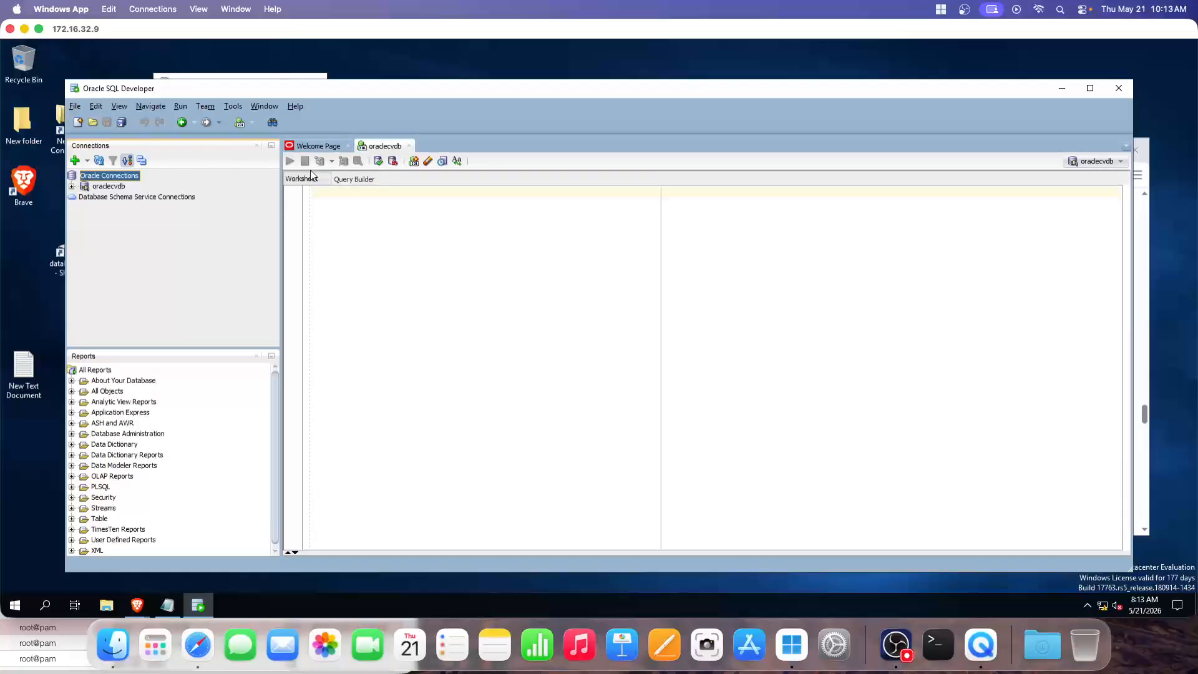
Browse the File, Run and Tools menus in the menu bar
click(75, 106)
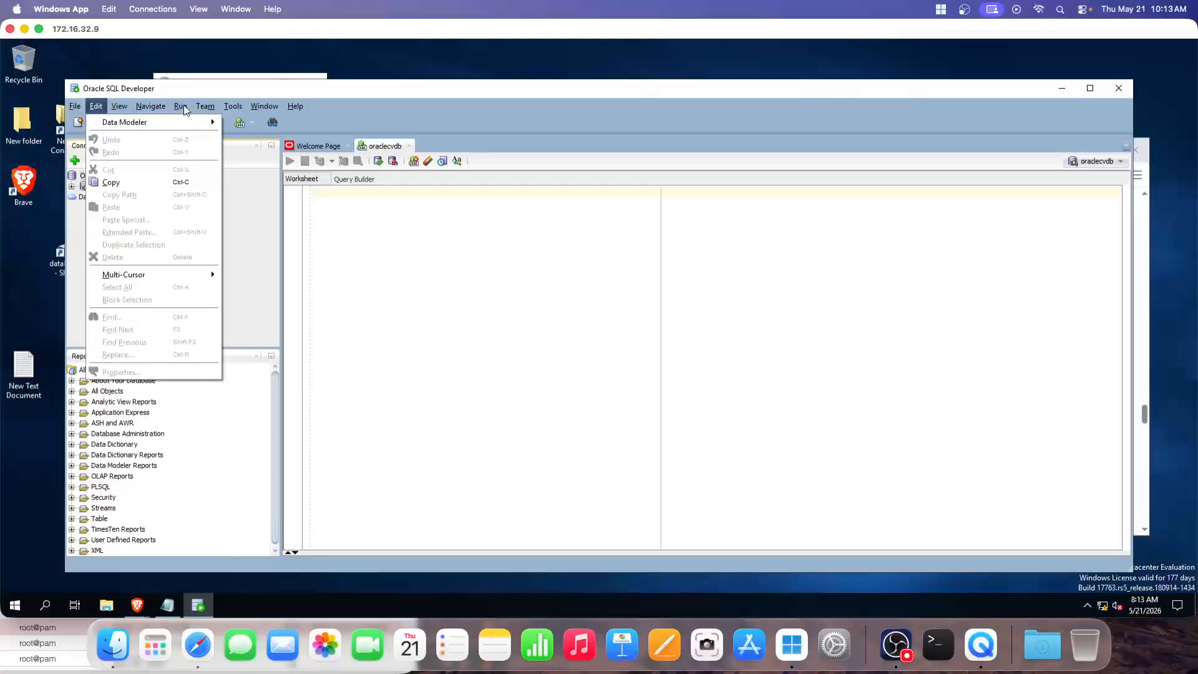
click(97, 106)
click(181, 107)
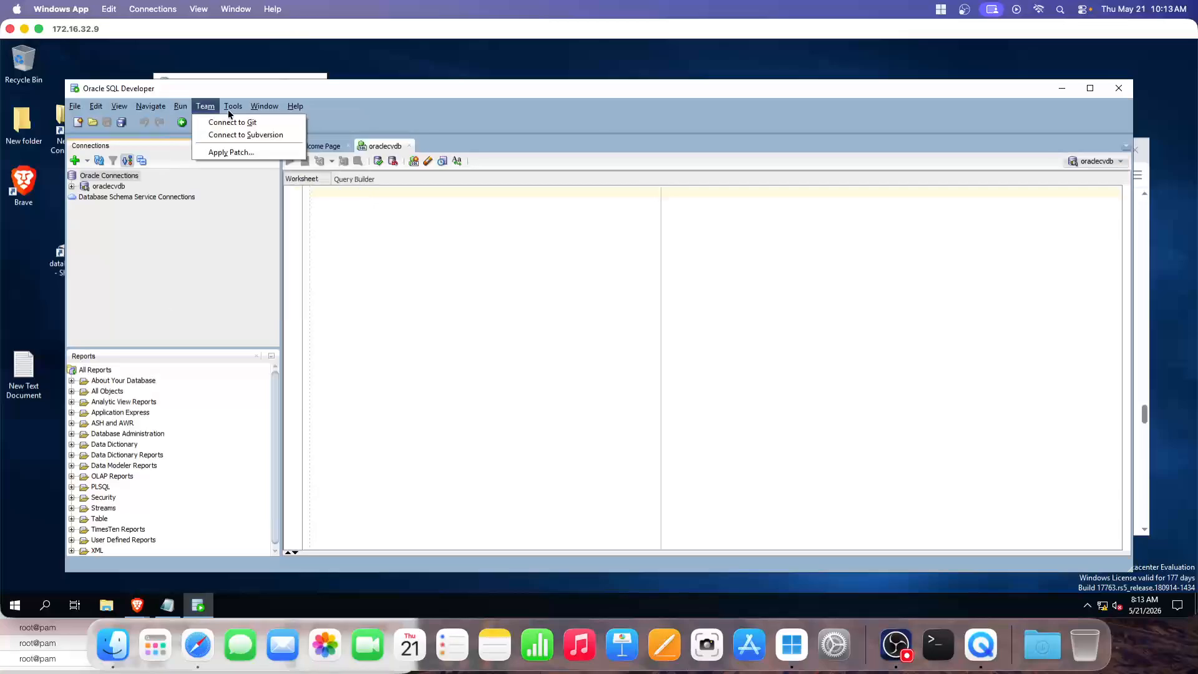
click(233, 106)
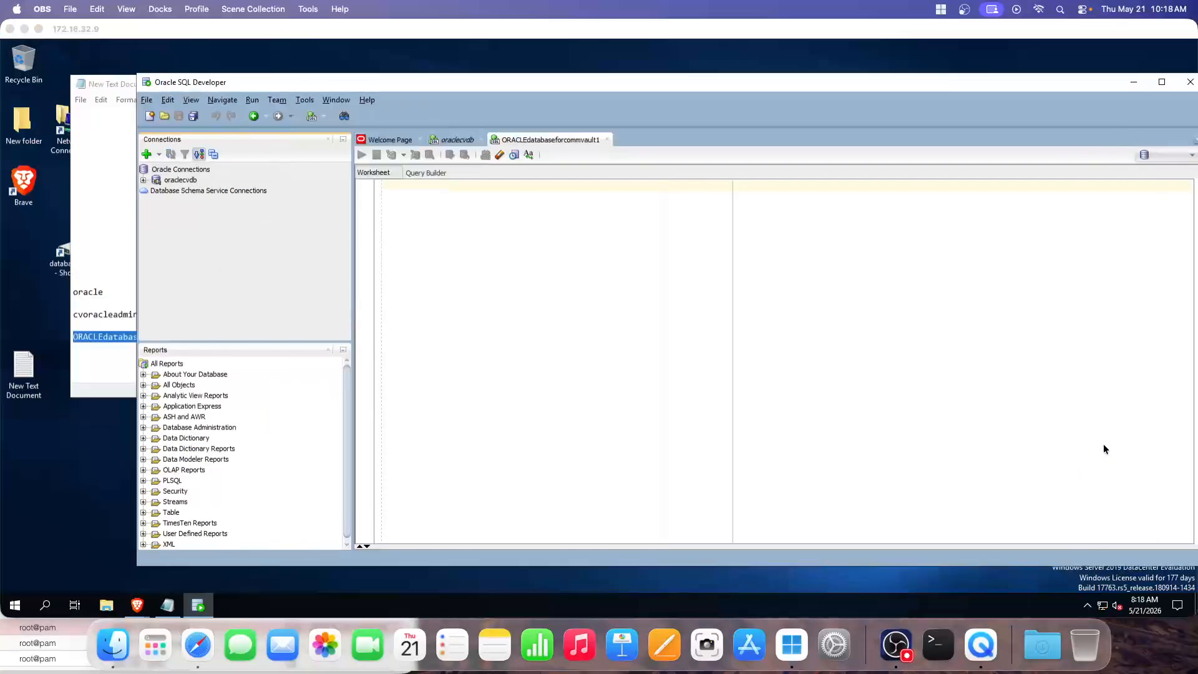
Close the ORACLEdatabaseforcommvault1 and oraclecvdb worksheets, discarding unsaved changes
click(1103, 446)
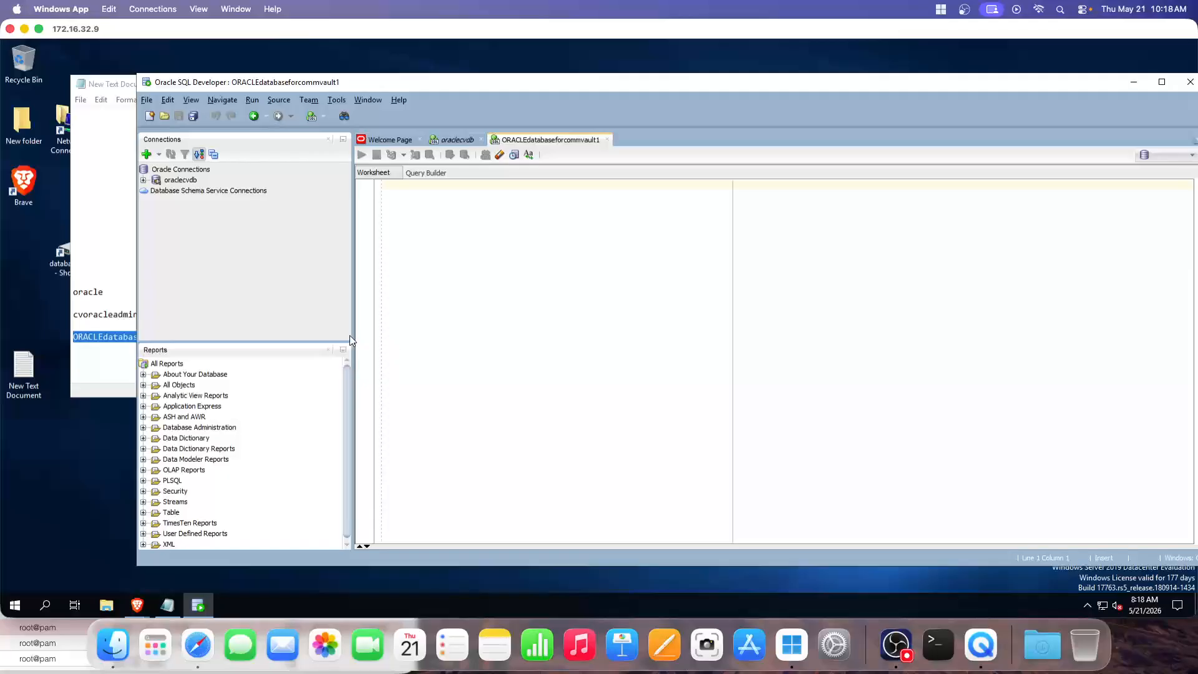
click(606, 139)
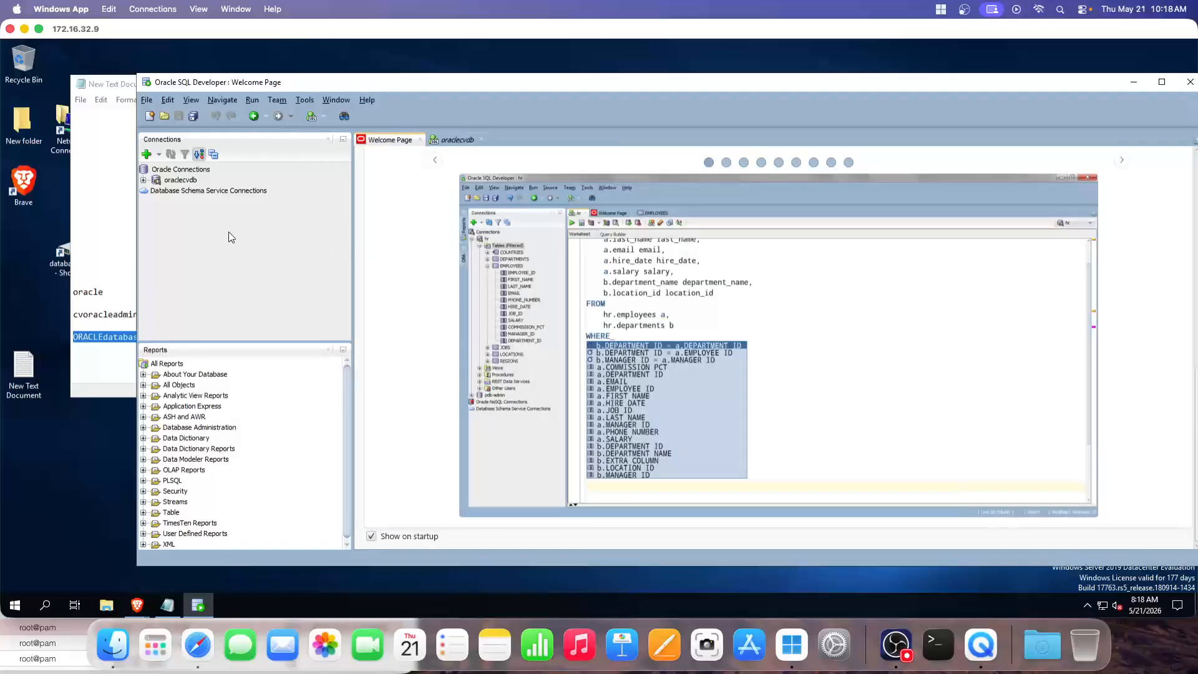
click(231, 237)
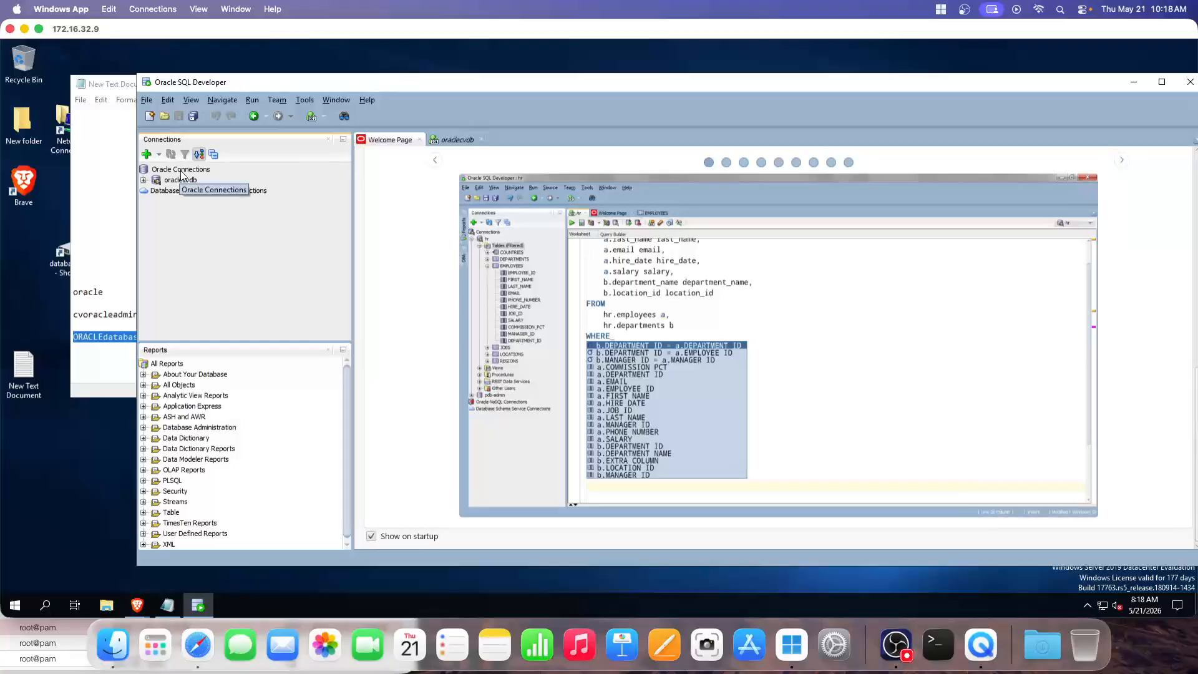
click(180, 171)
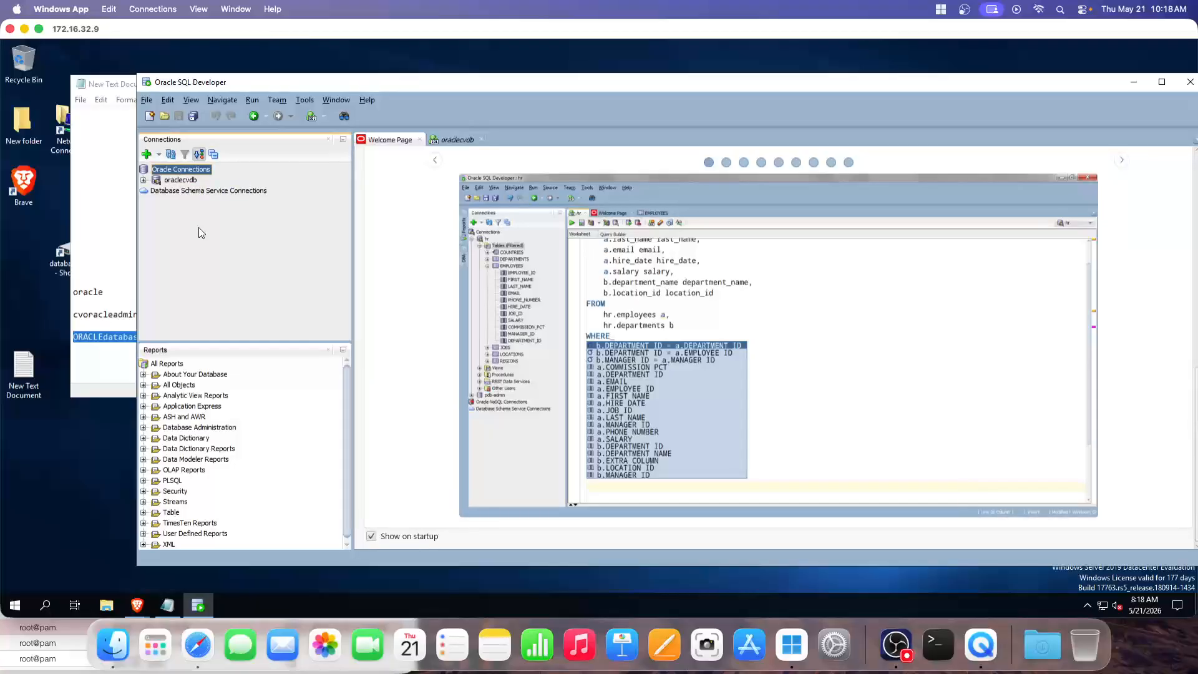
click(481, 139)
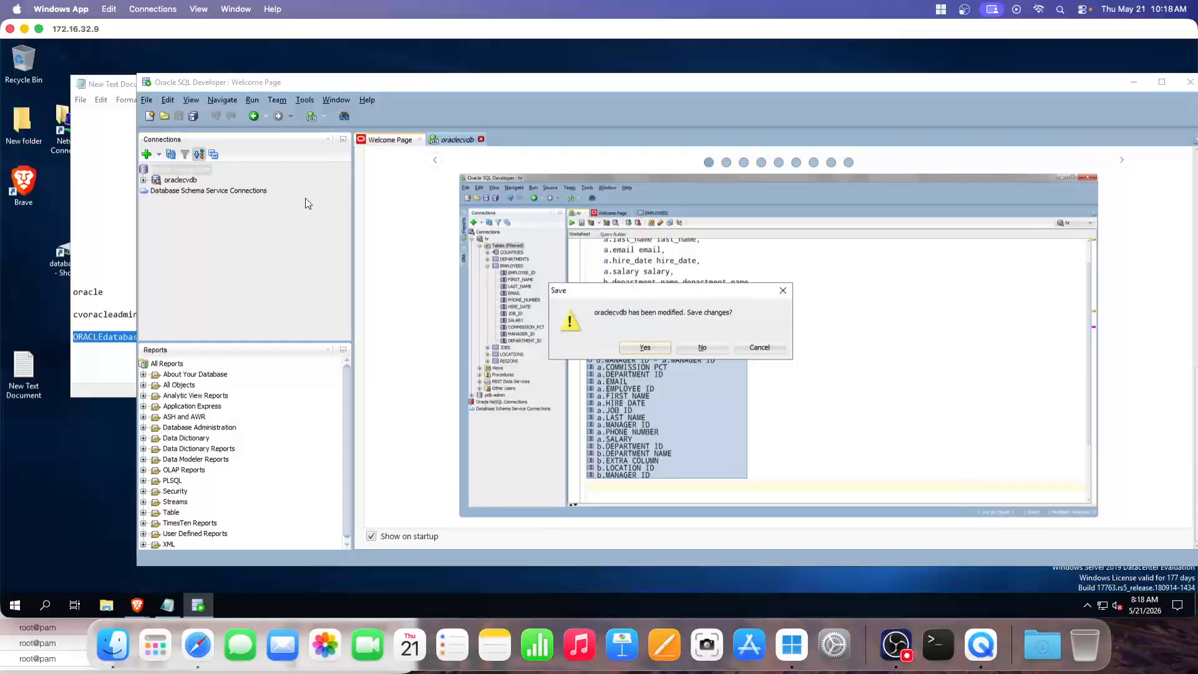
click(687, 349)
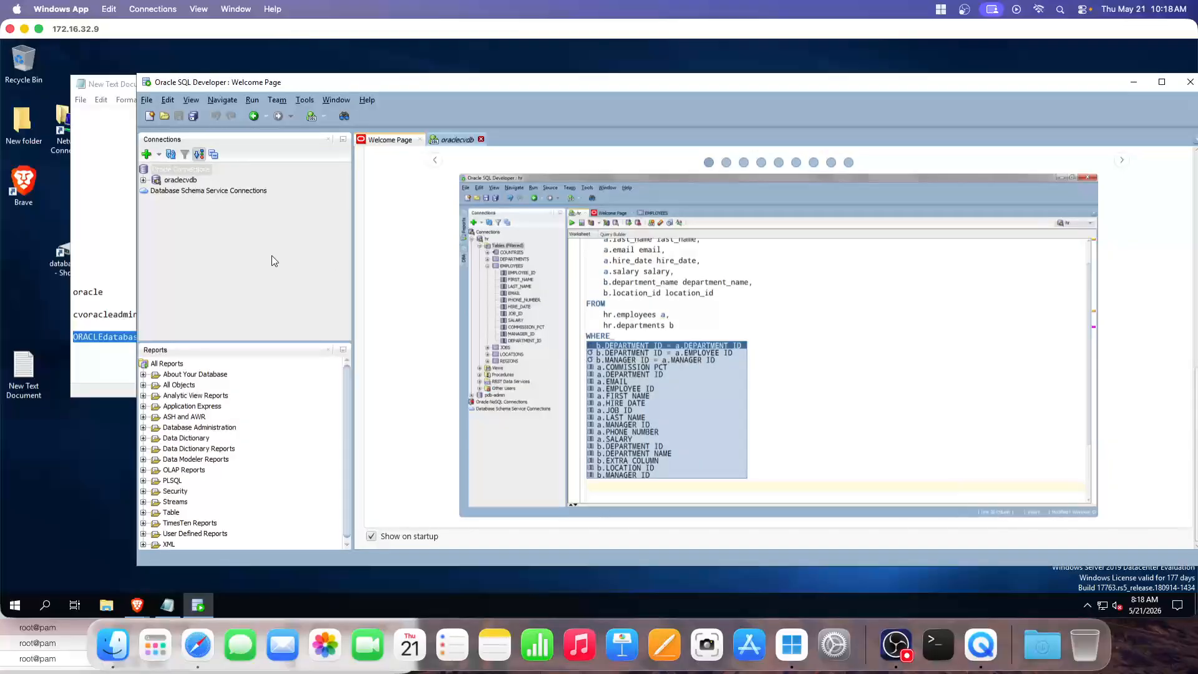
Open Manage Database for oraclecvdb and refresh to load tablespace usage figures
right_click(181, 182)
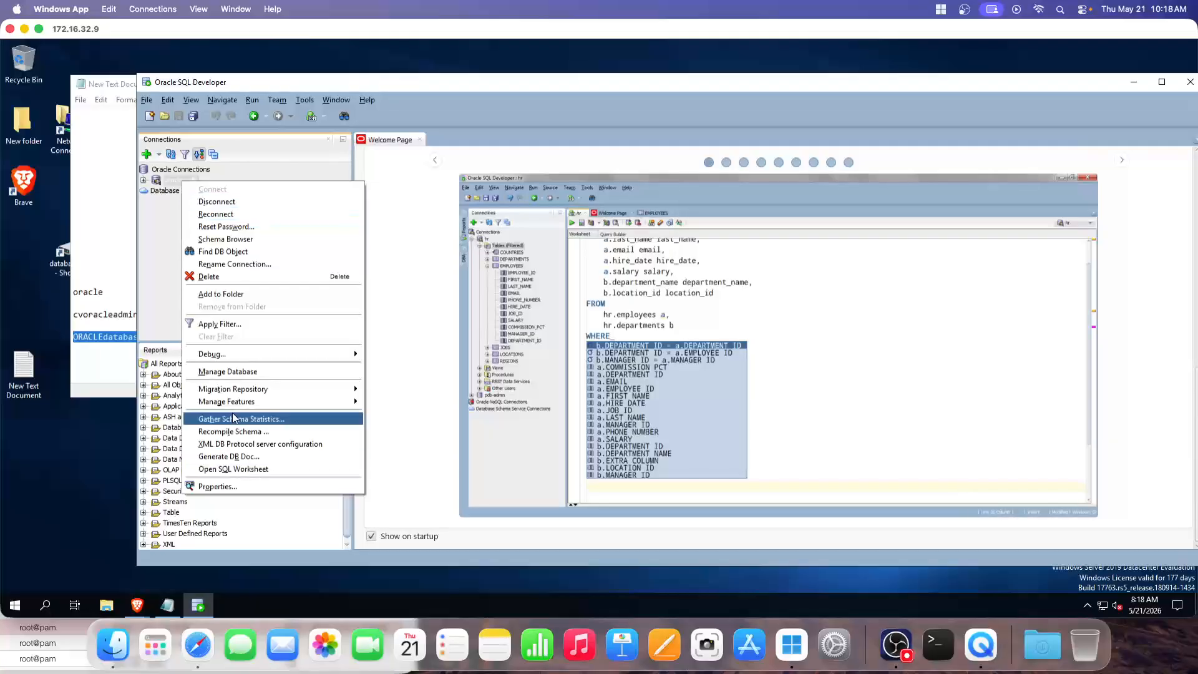
click(228, 372)
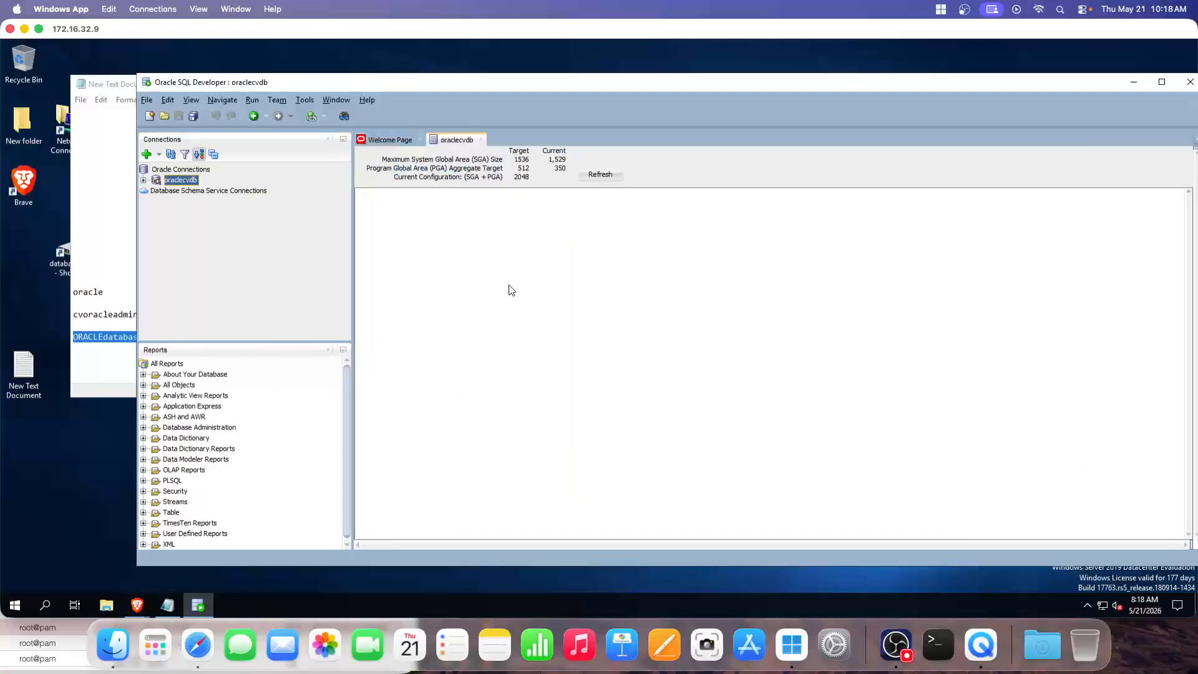
click(592, 176)
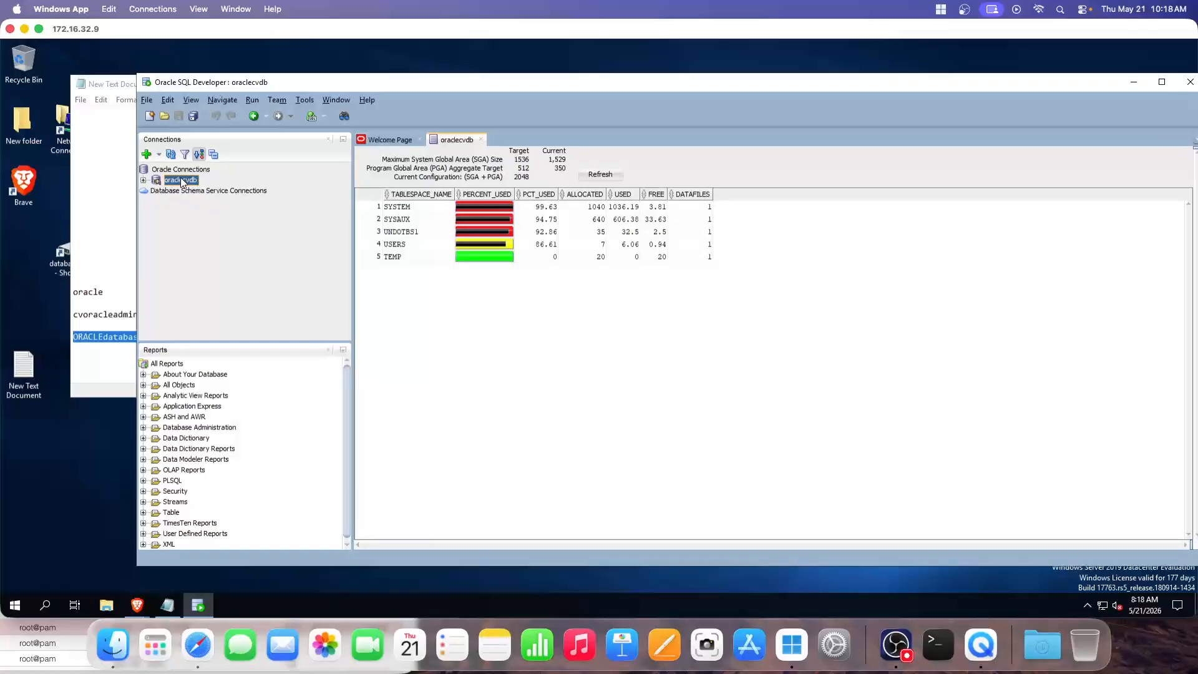
Expand oraclecvdb's object folders and start a new connection under Oracle Connections
click(144, 180)
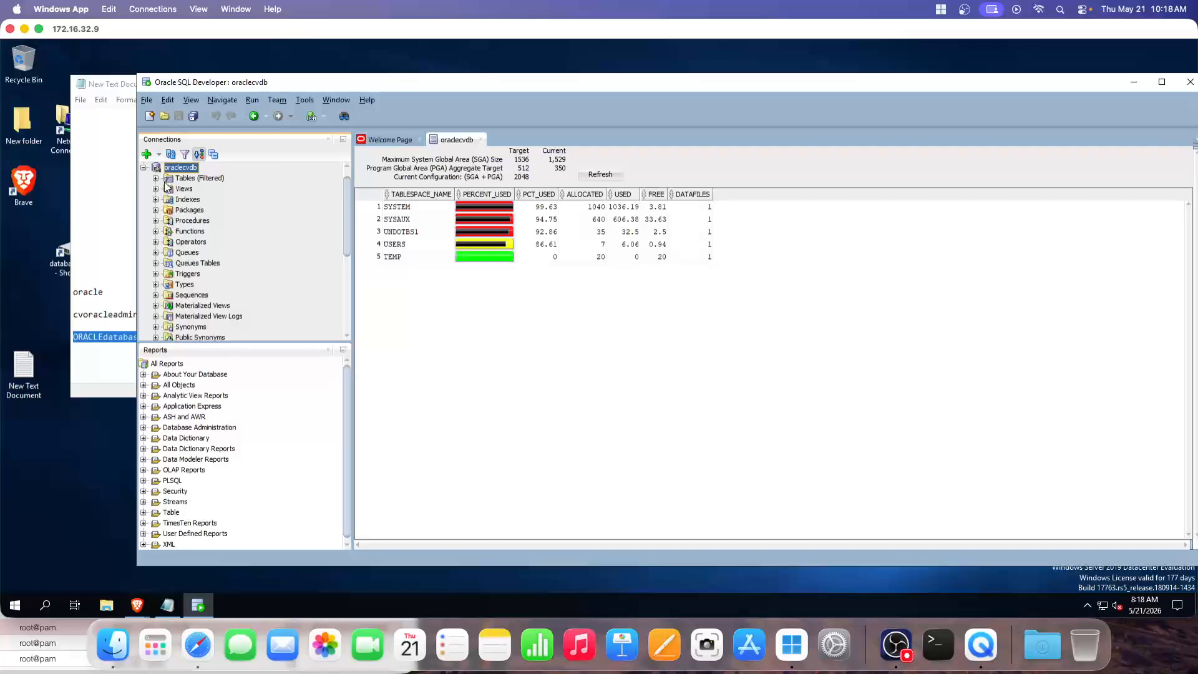
scroll(159, 190, up, 1)
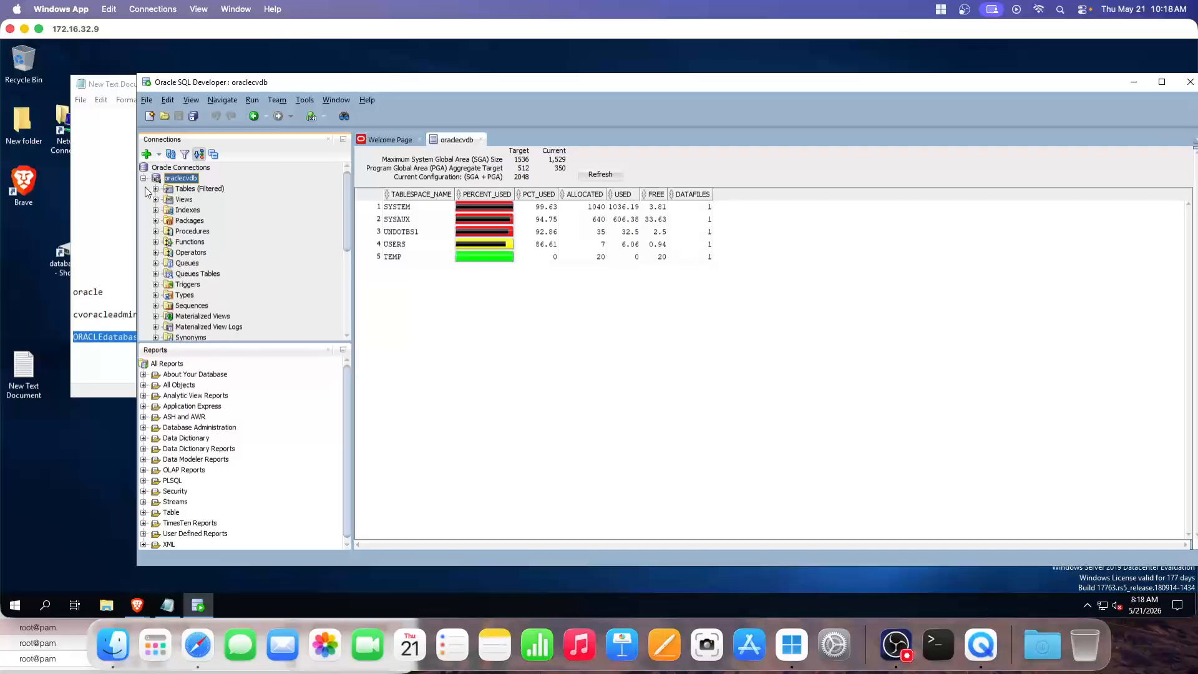
click(175, 168)
click(147, 154)
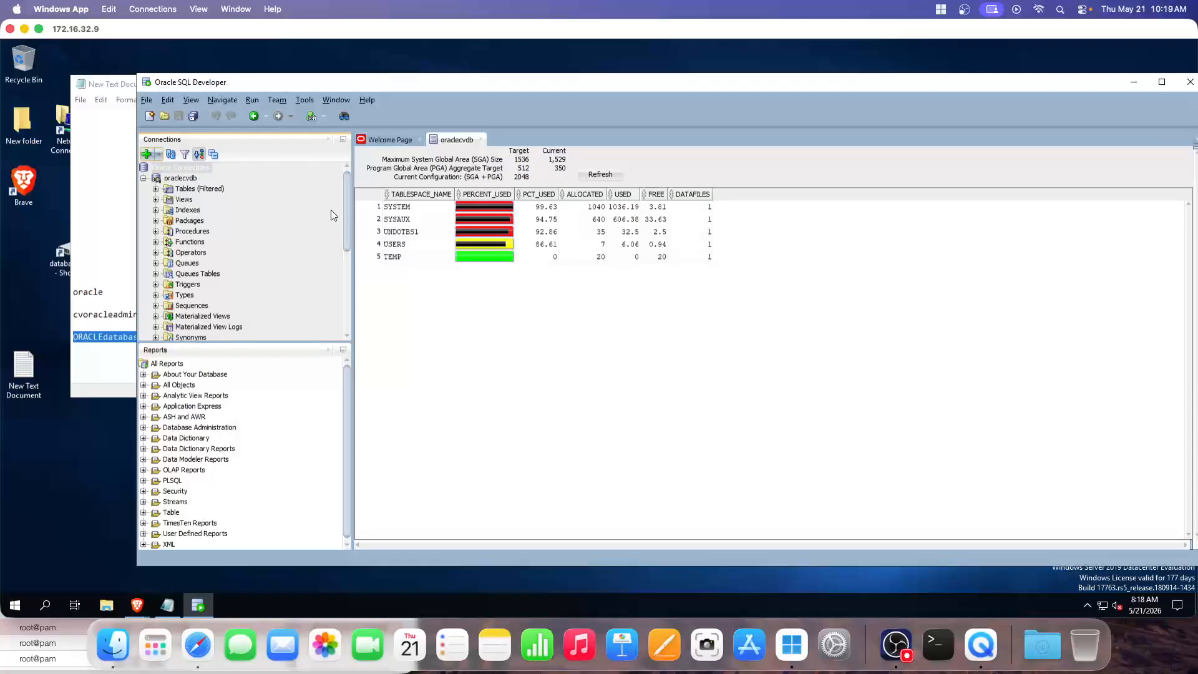
Name the connection ORACLEdatabaseforcommvault, enter user system and password, and choose role SYSASM
text(ORACLEdatabaseforcommvault)
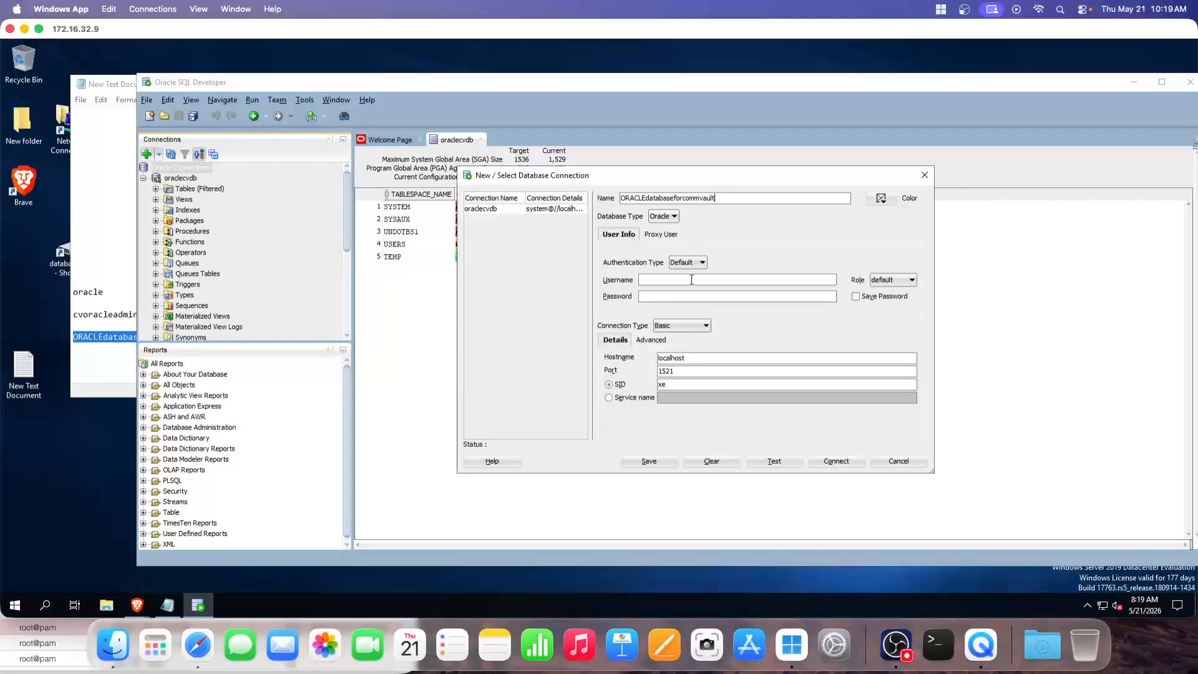
text(system)
key(Tab)
text(min)
click(909, 281)
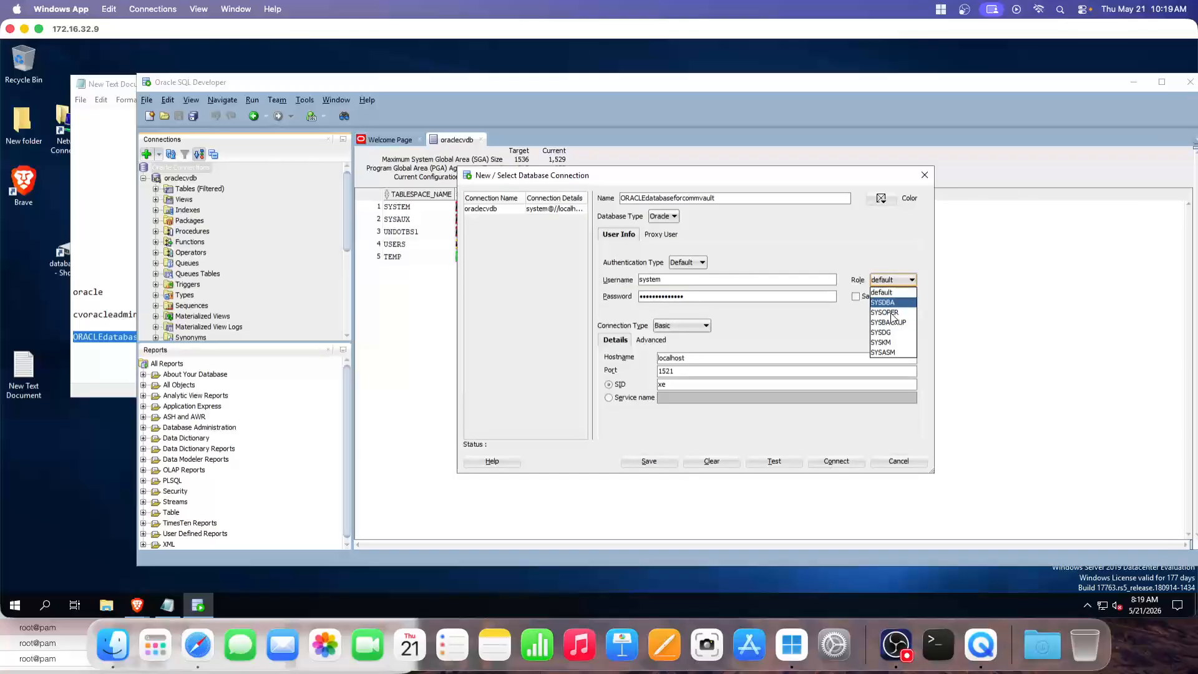
click(892, 352)
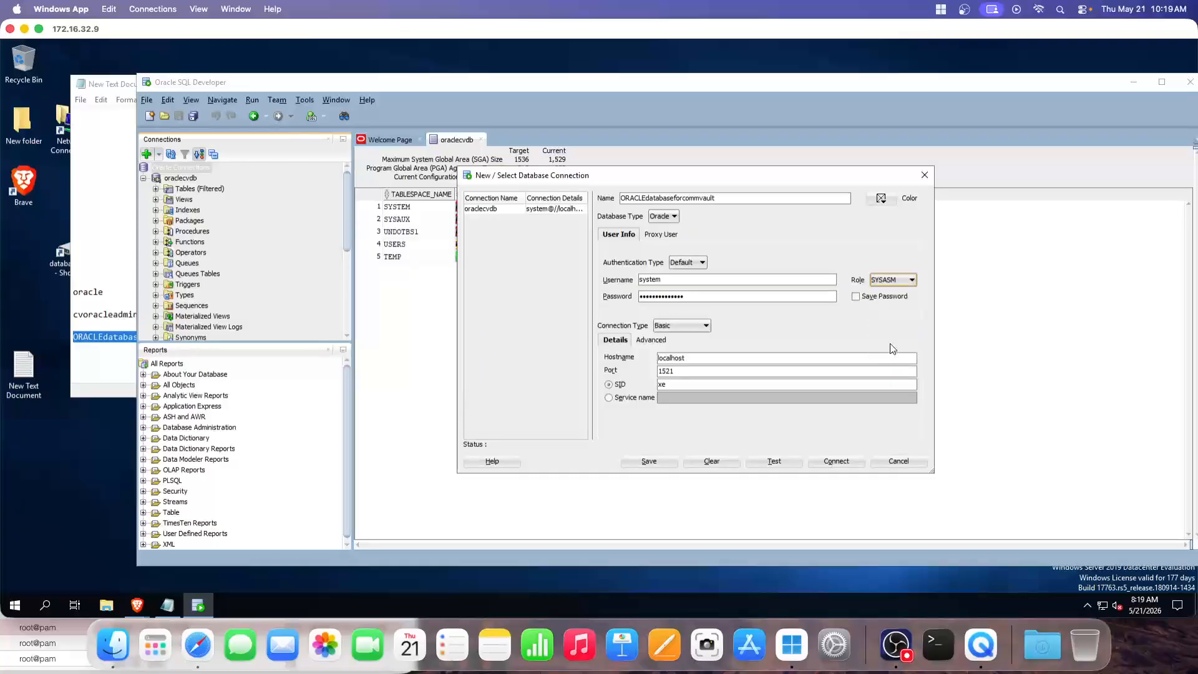
Replace the username with the admin username copied from the credential notes
double_click(664, 280)
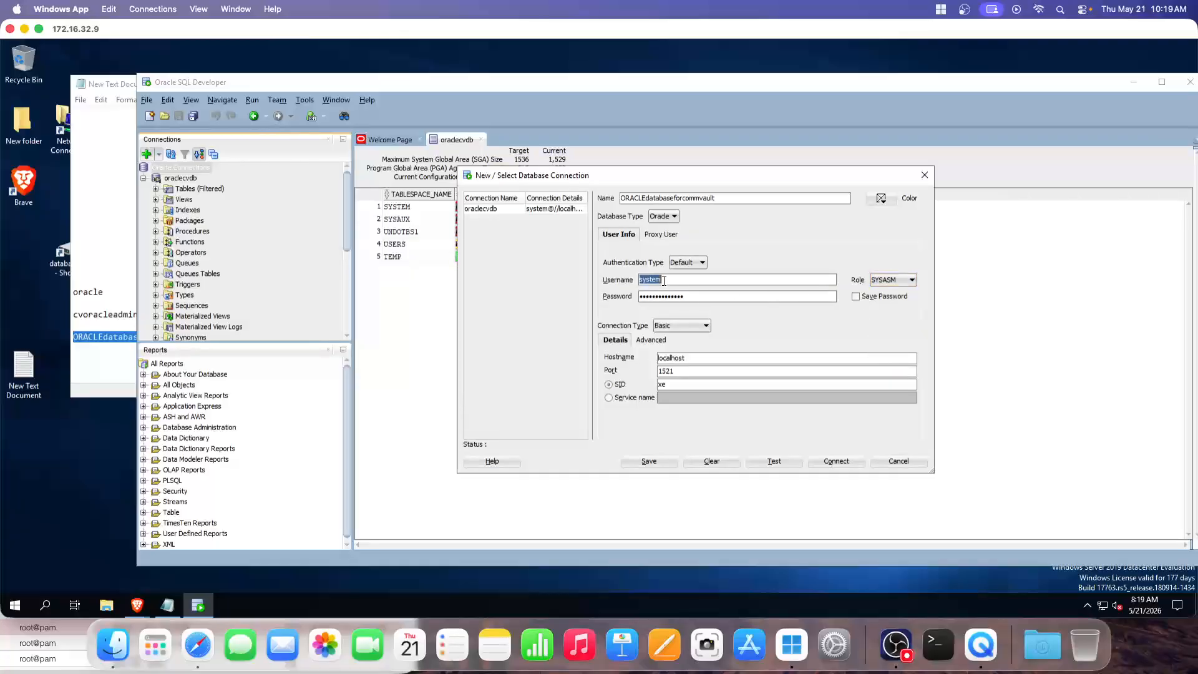
click(131, 284)
double_click(112, 314)
key(ctrl+c)
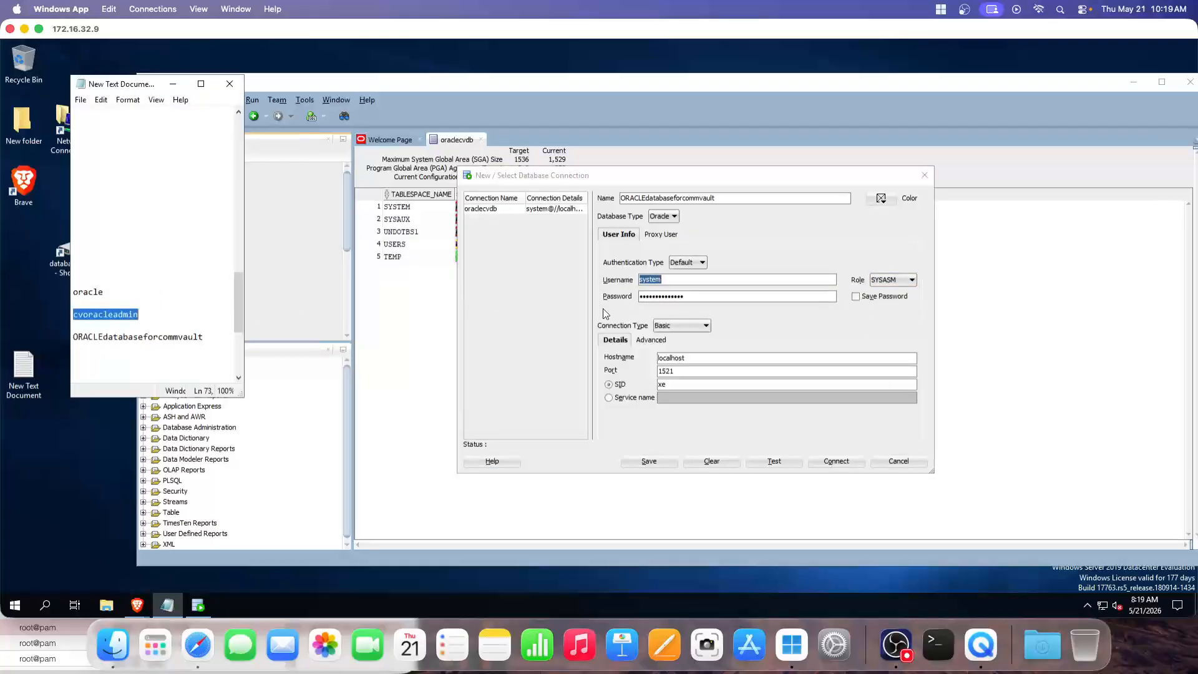
click(649, 284)
double_click(649, 281)
key(ctrl+v)
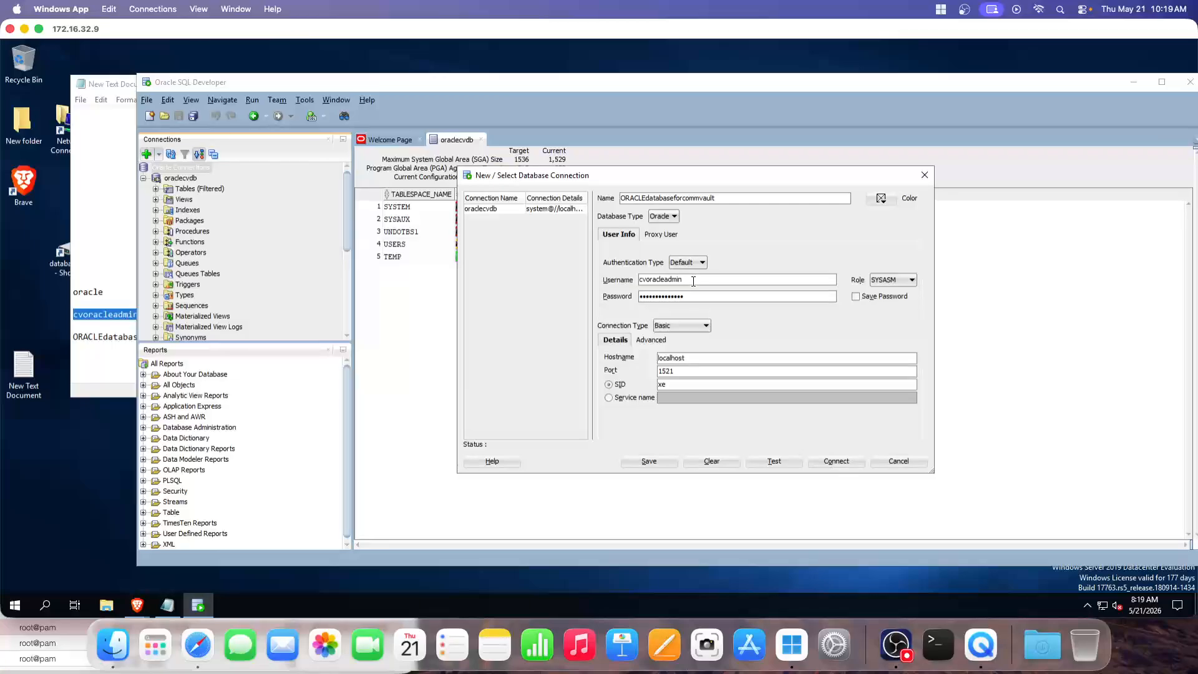
text(_local)
Keep authentication type Default, change the SID from xe to free, and test
click(688, 262)
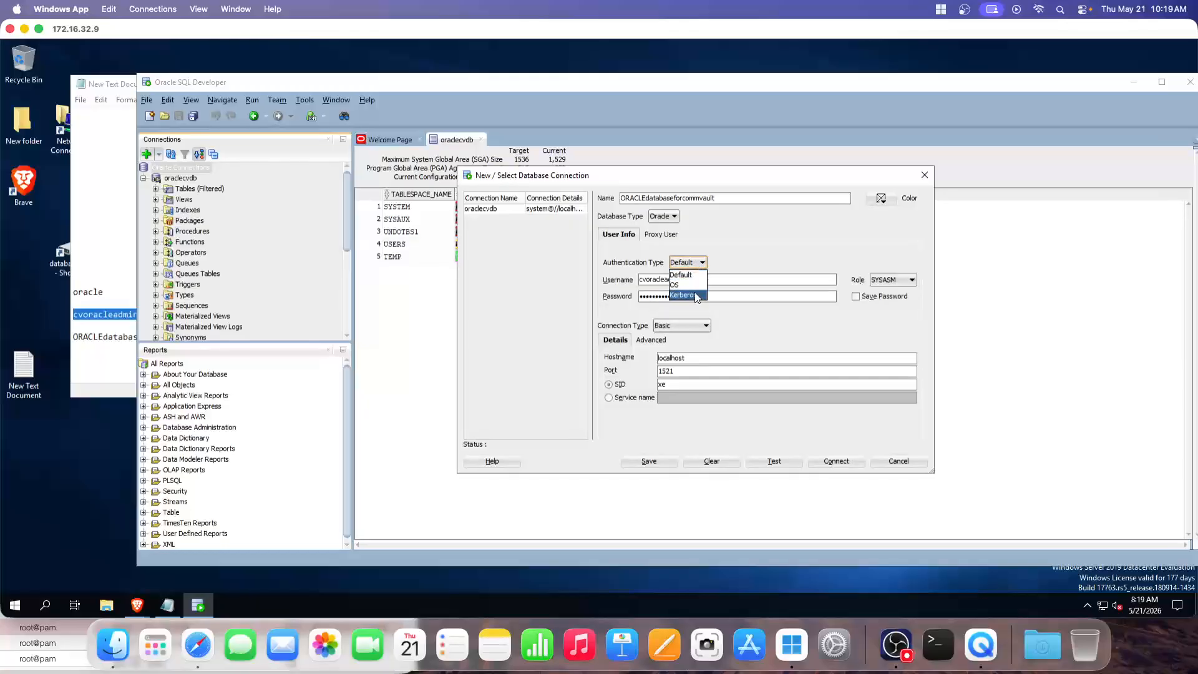
click(693, 295)
click(707, 263)
click(689, 273)
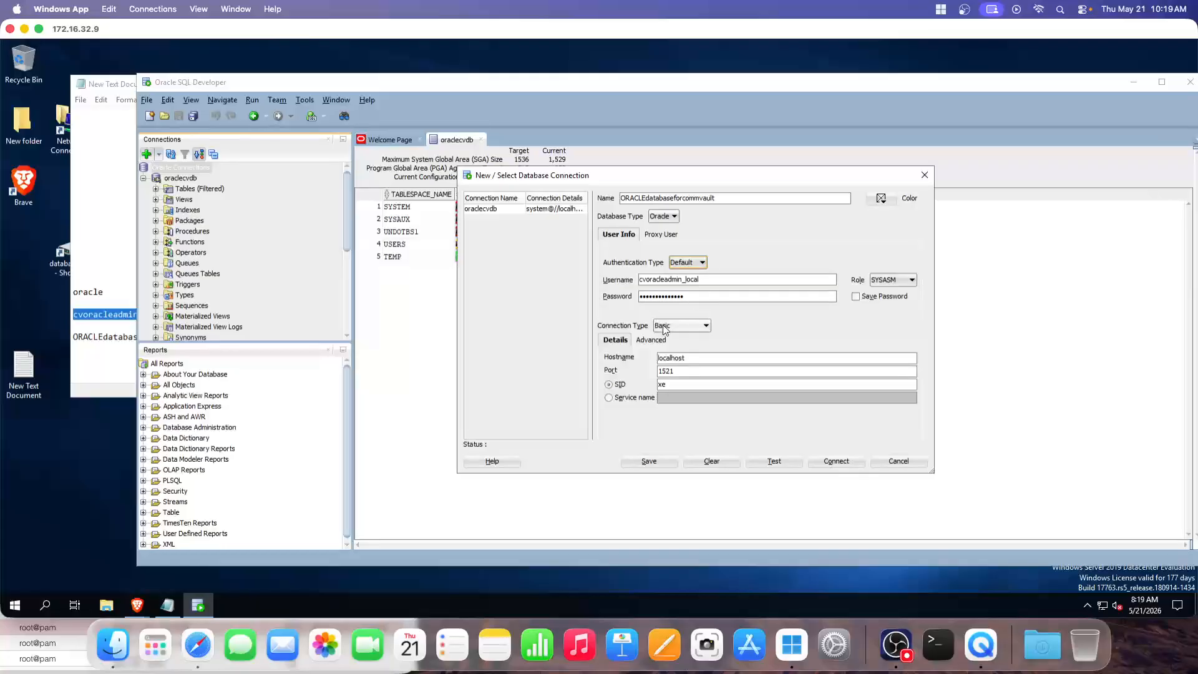
double_click(655, 385)
text(free)
click(776, 461)
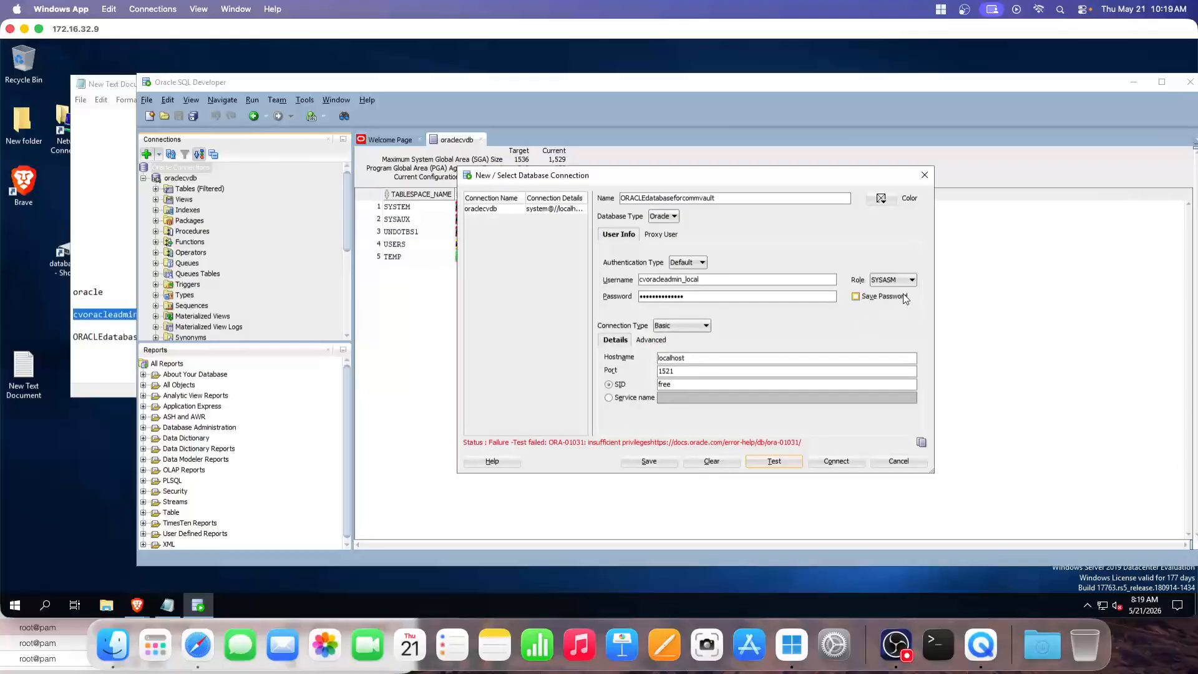
Test the connection with role SYSDBA, then again with the default role
click(911, 279)
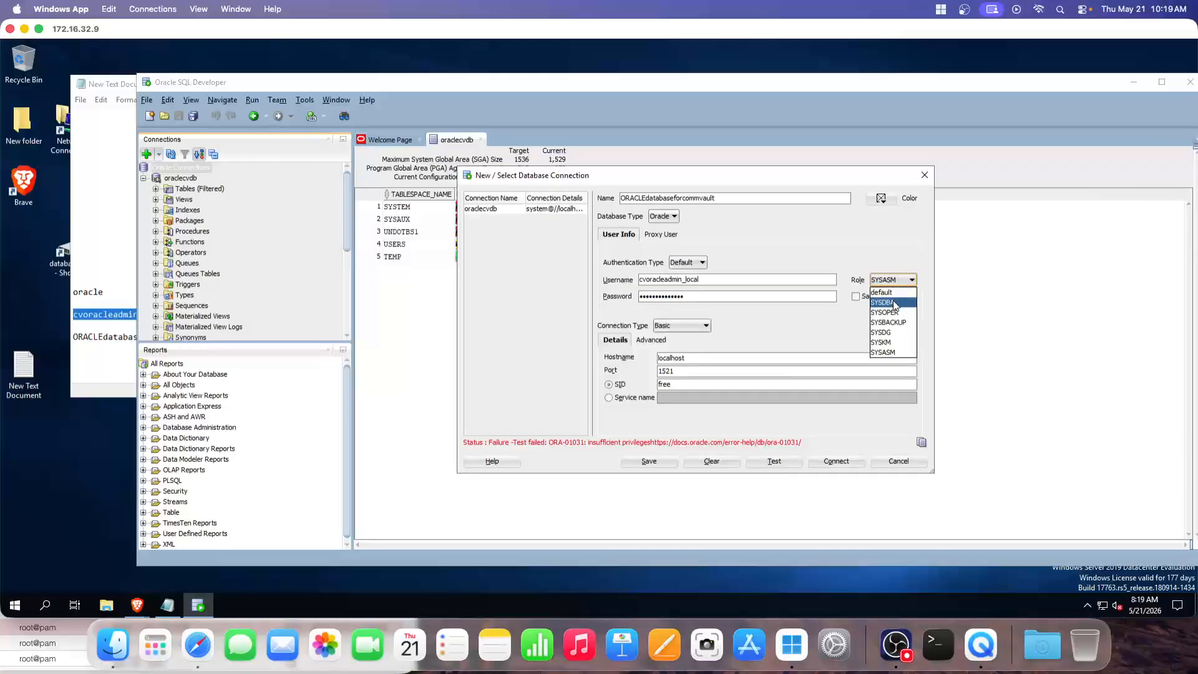
click(894, 303)
click(775, 461)
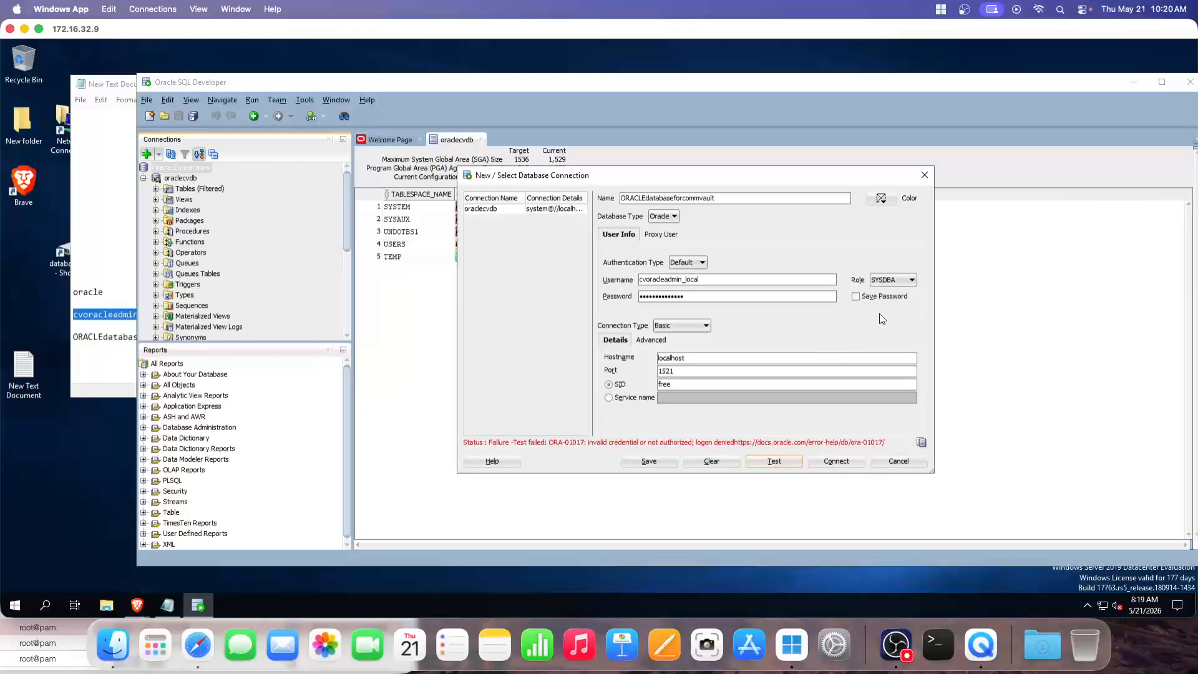
click(902, 279)
click(891, 293)
click(773, 460)
Change the username ending to '1', set role SYSDBA, and test again
drag(692, 280, 700, 281)
key(BackSpace)
key(BackSpace)
text(1)
click(892, 280)
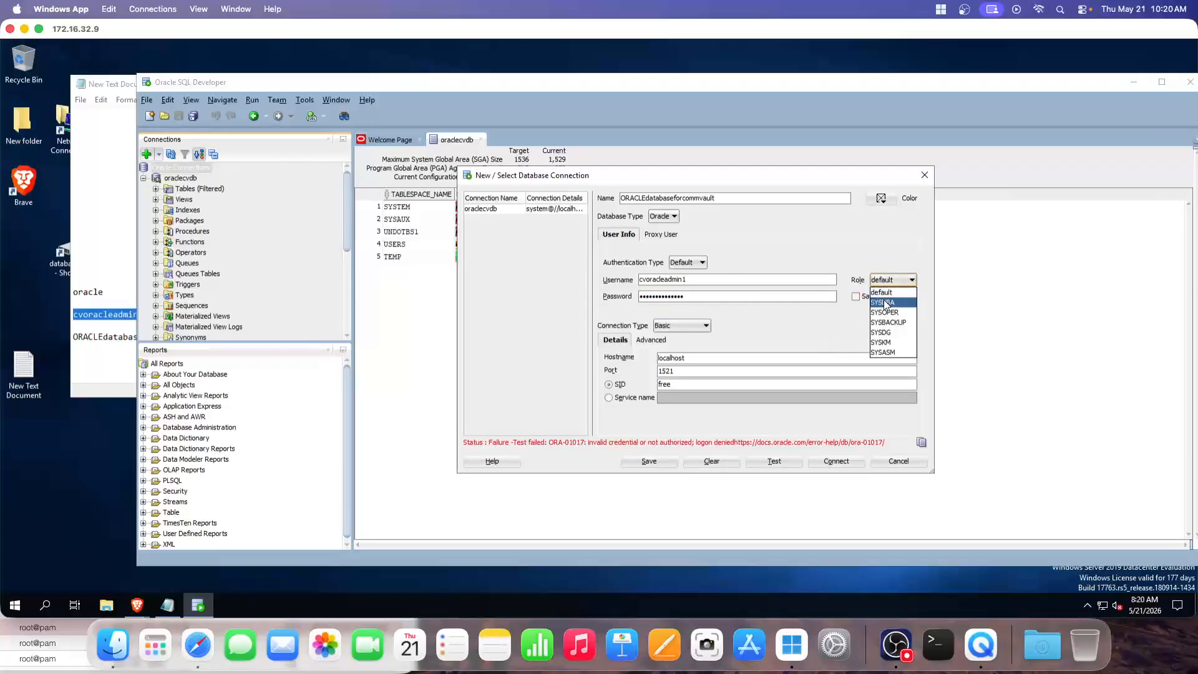
click(883, 303)
click(902, 281)
click(886, 303)
click(774, 457)
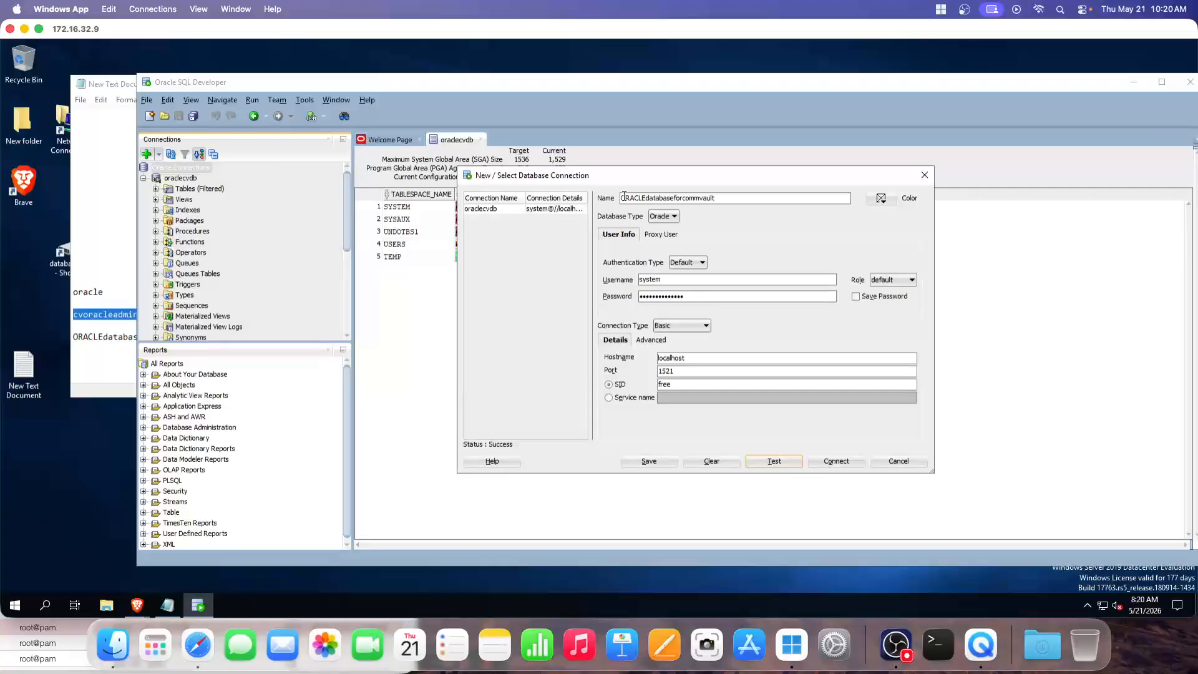
Test with SYSDBA, then with the default role, and connect using the default role
drag(616, 181, 630, 202)
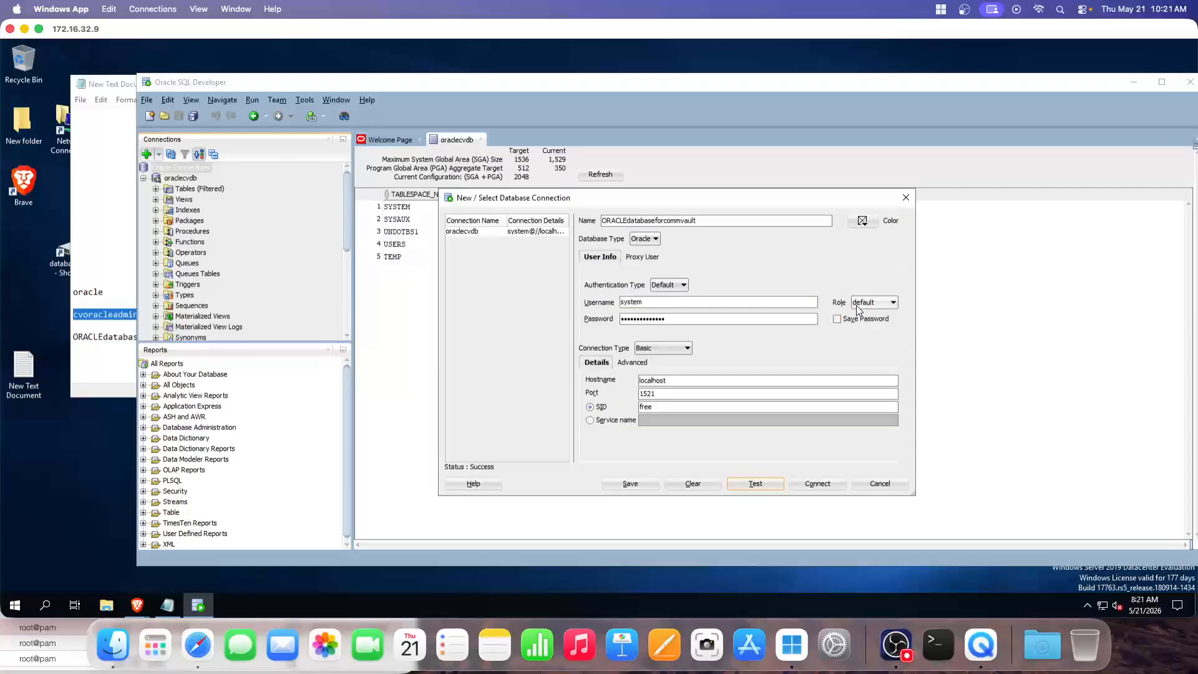
click(880, 303)
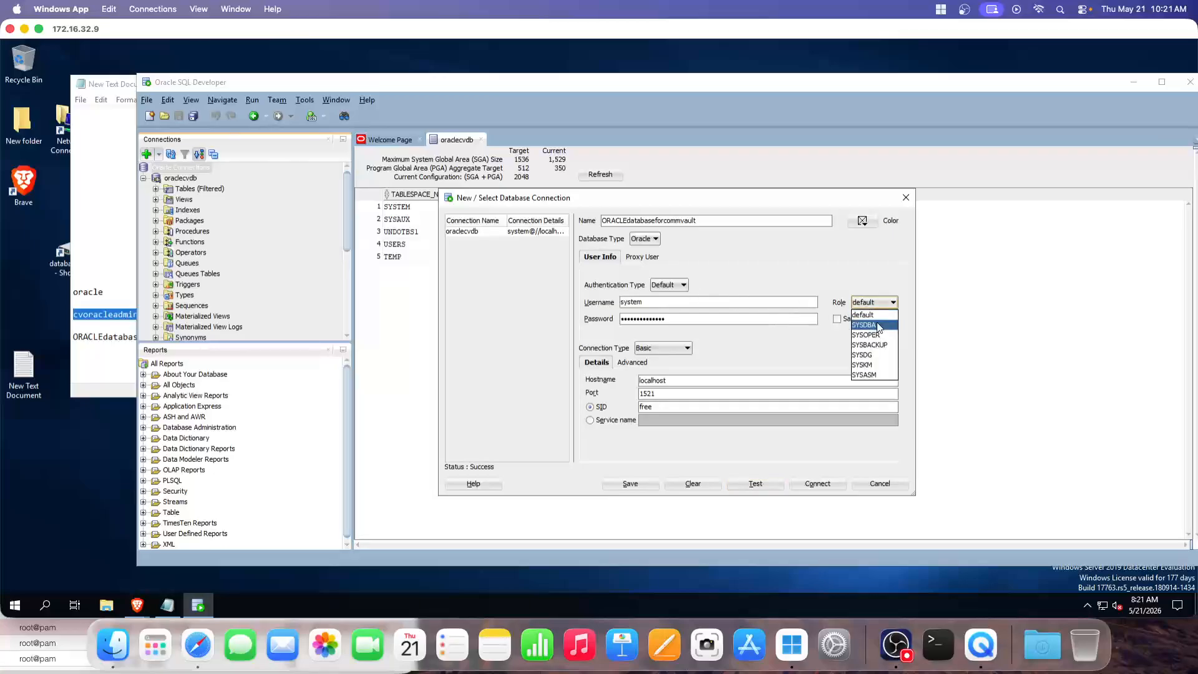
click(870, 324)
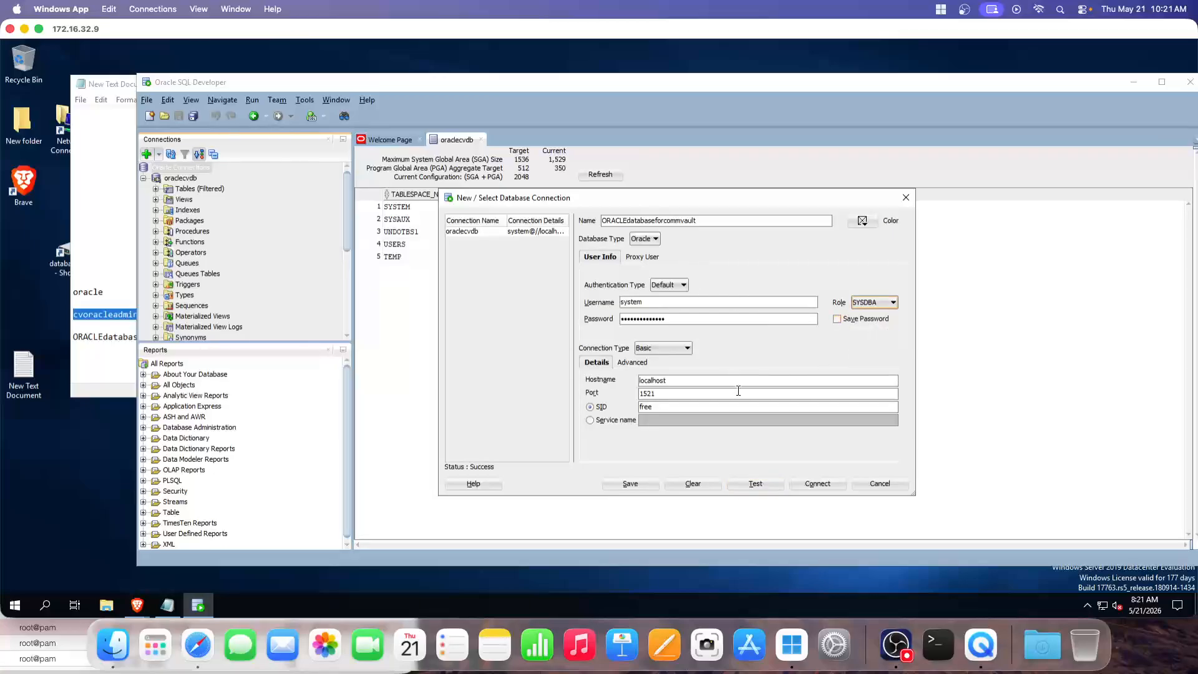
click(756, 482)
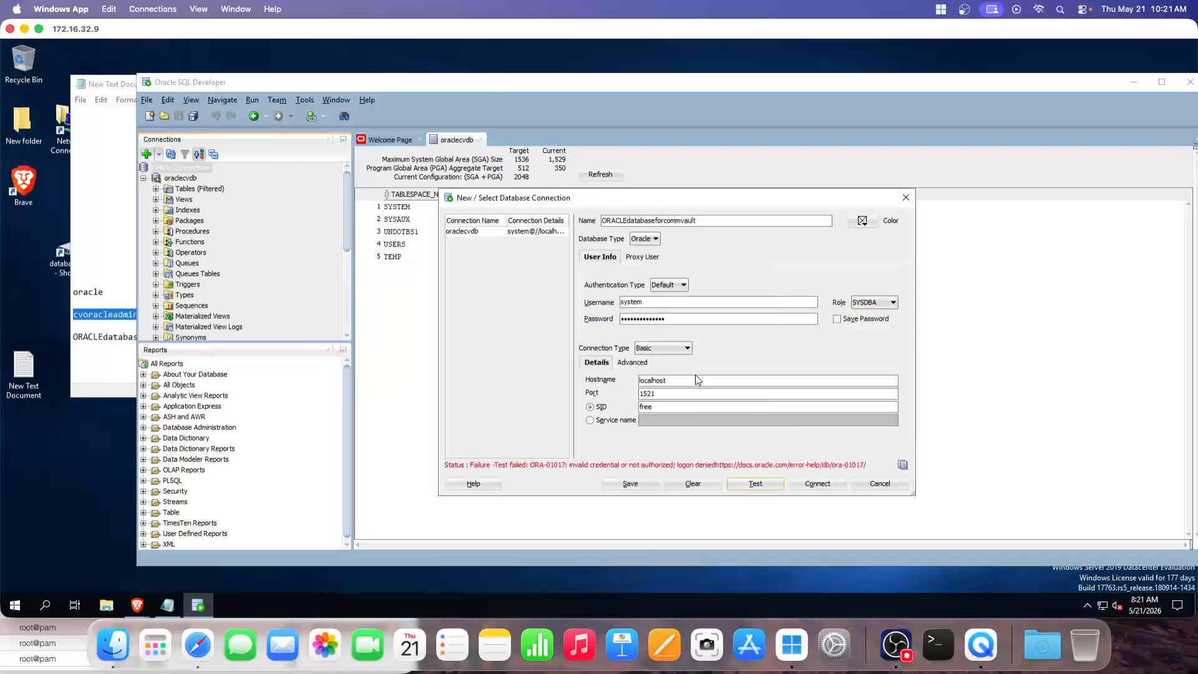
click(880, 302)
click(871, 312)
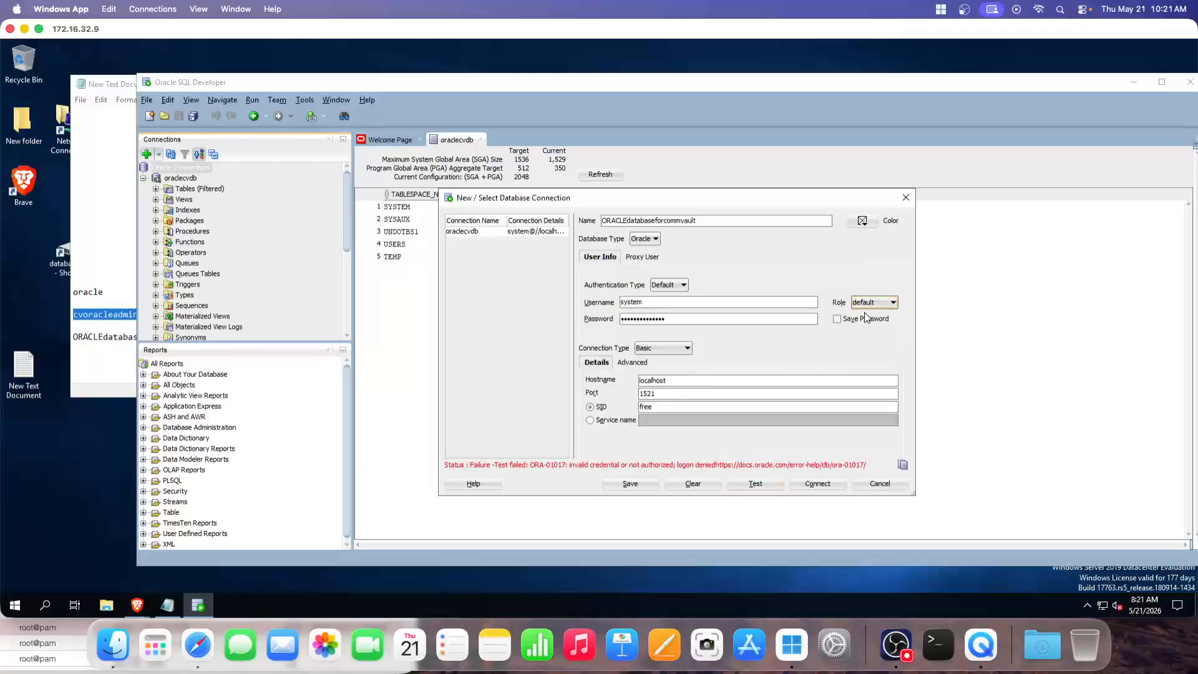
click(762, 485)
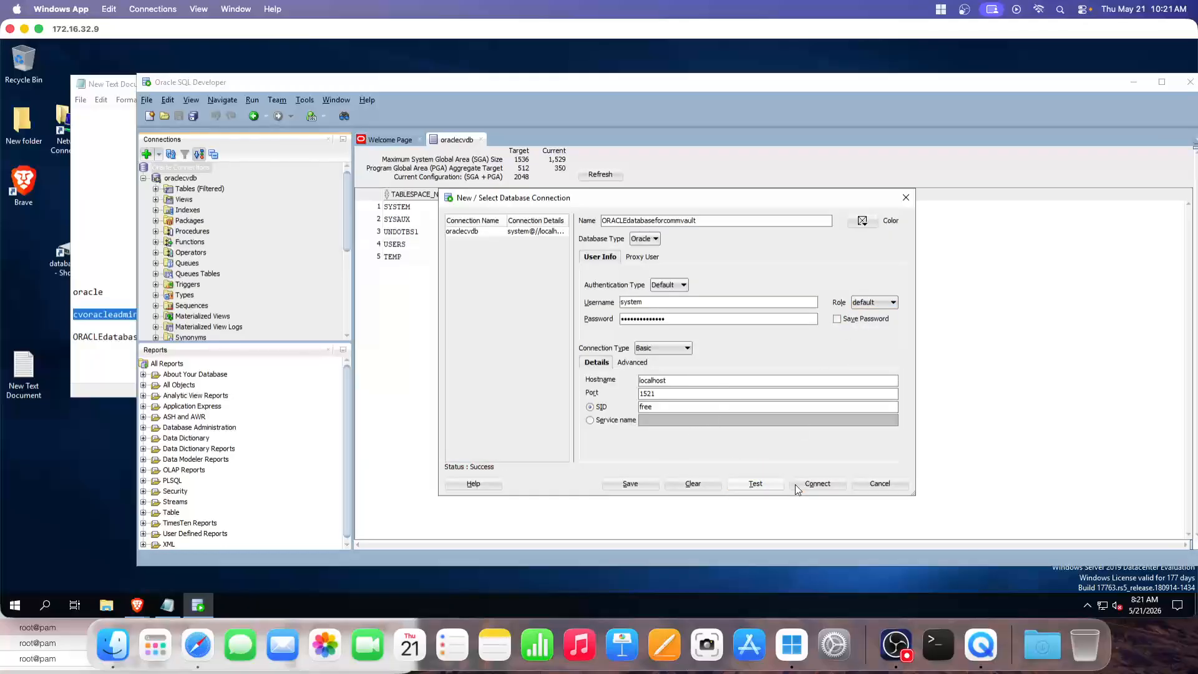
click(817, 486)
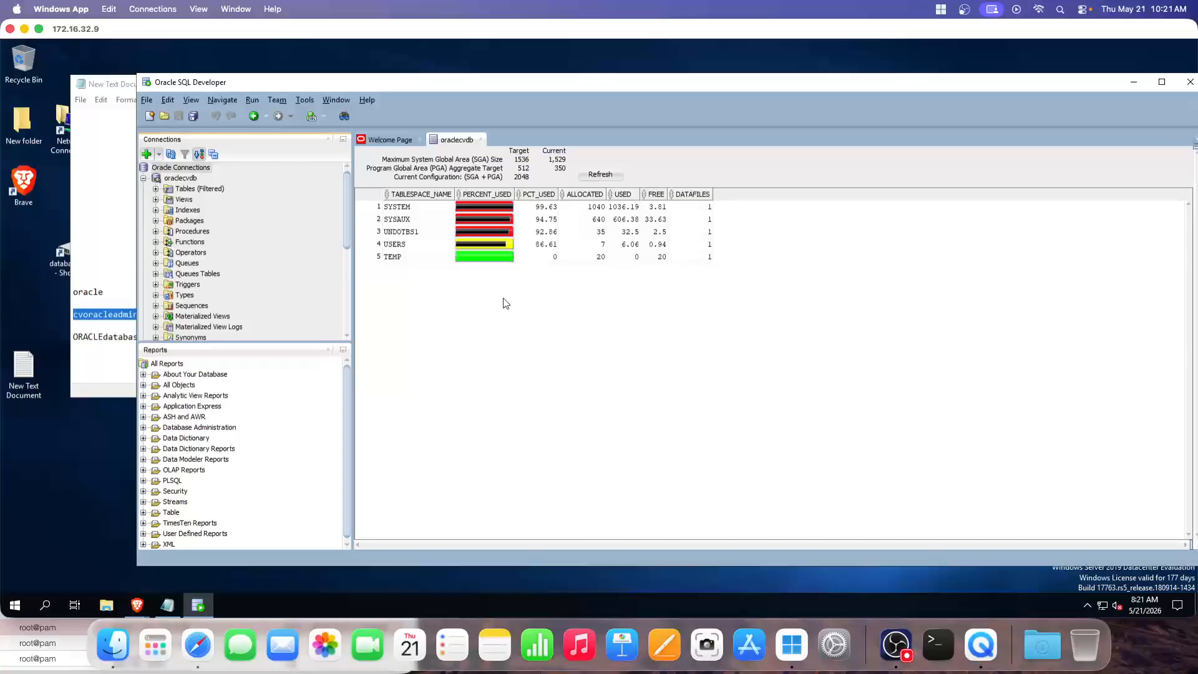
Collapse oraclecvdb, select ORACLEdatabaseforcommvault, and close the oraclecvdb tab
click(144, 180)
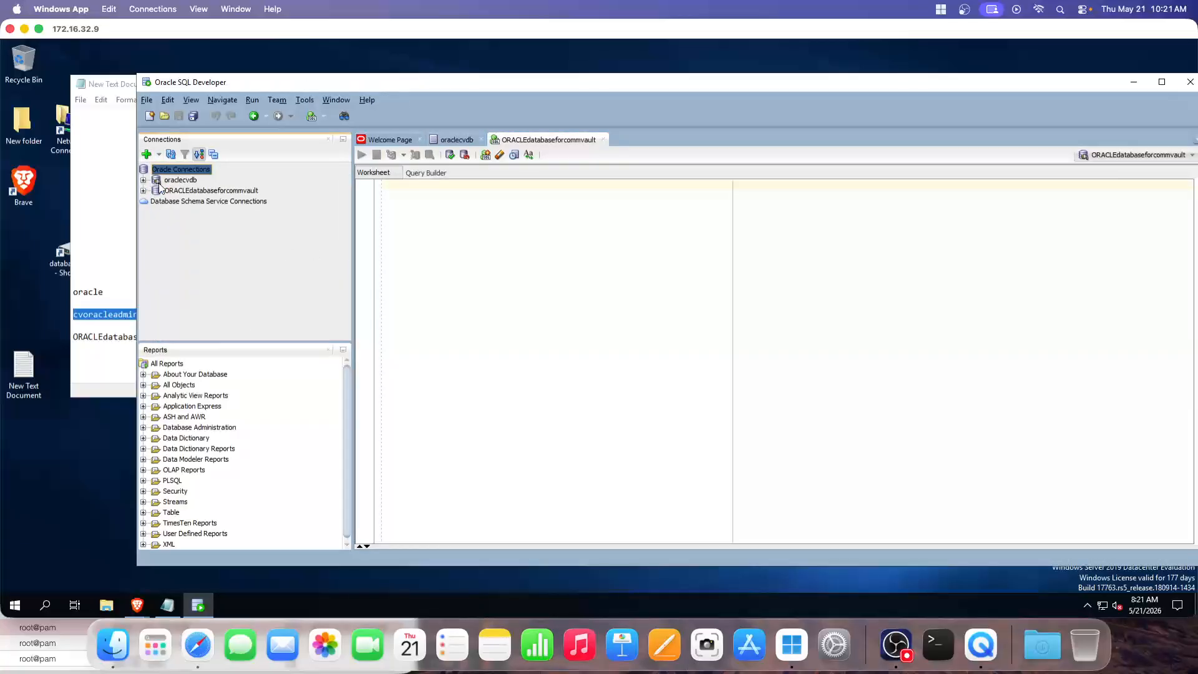
click(203, 190)
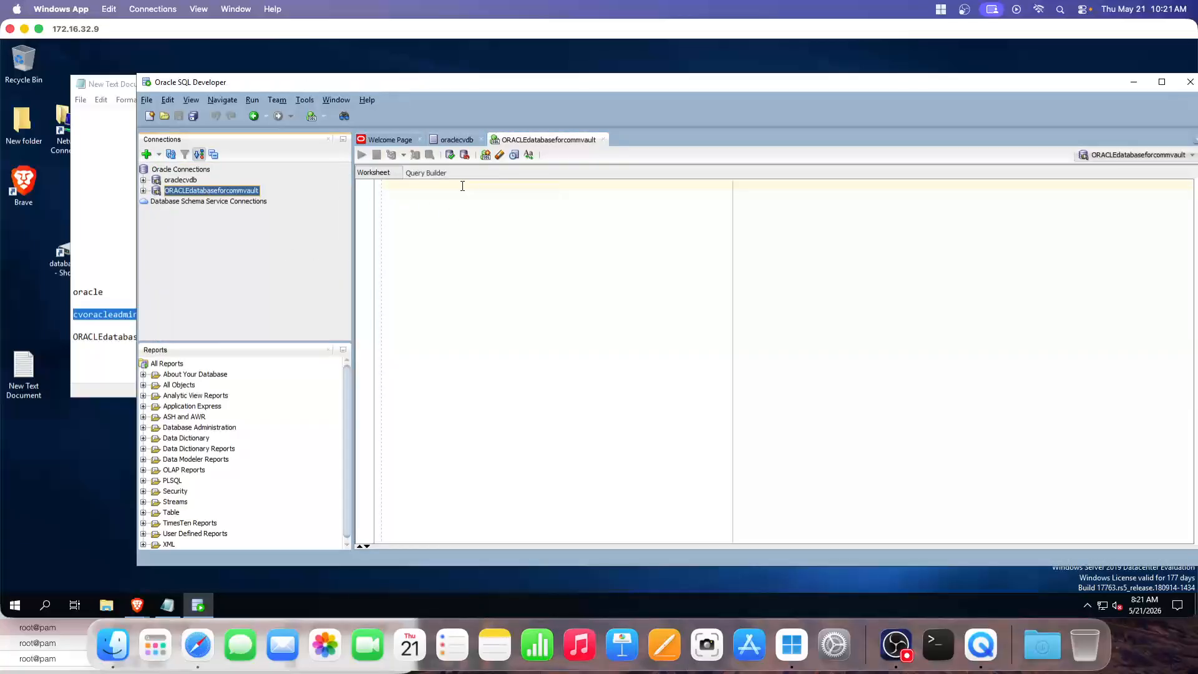
click(480, 142)
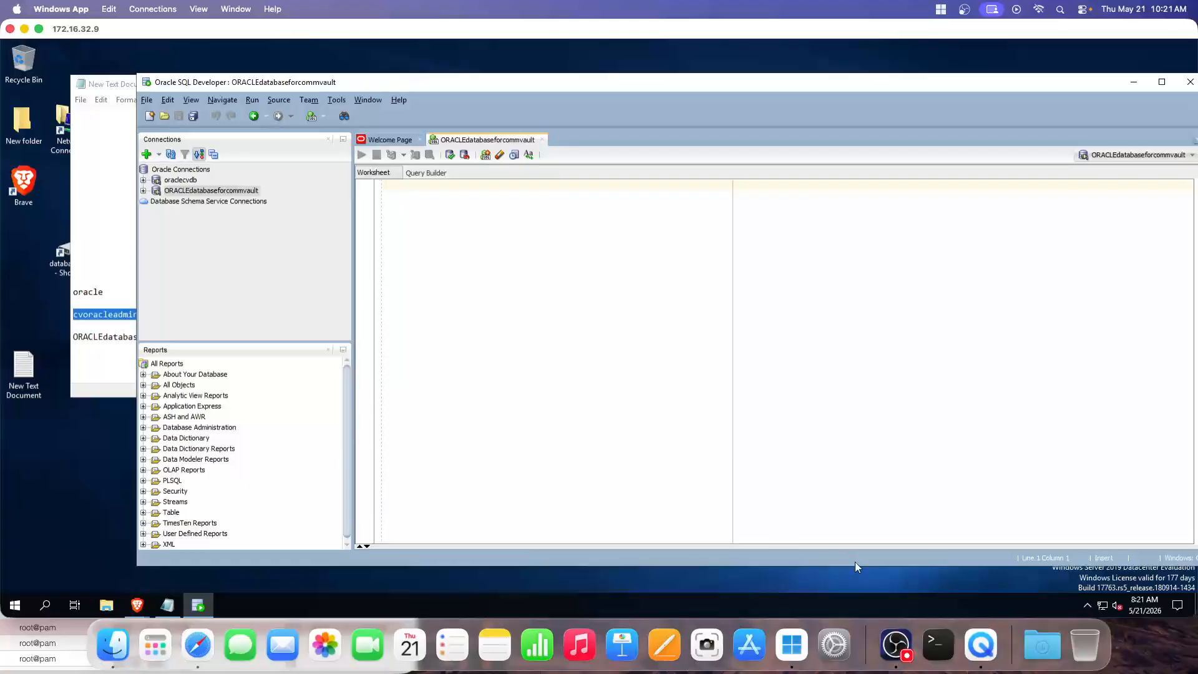
click(896, 644)
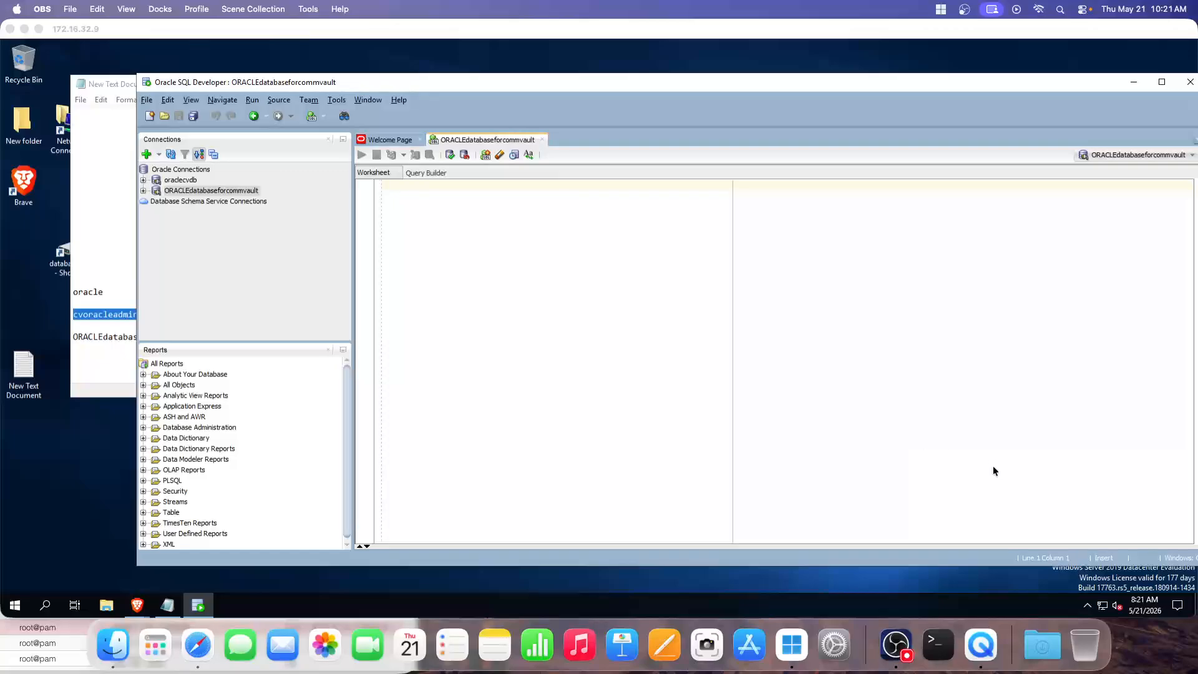